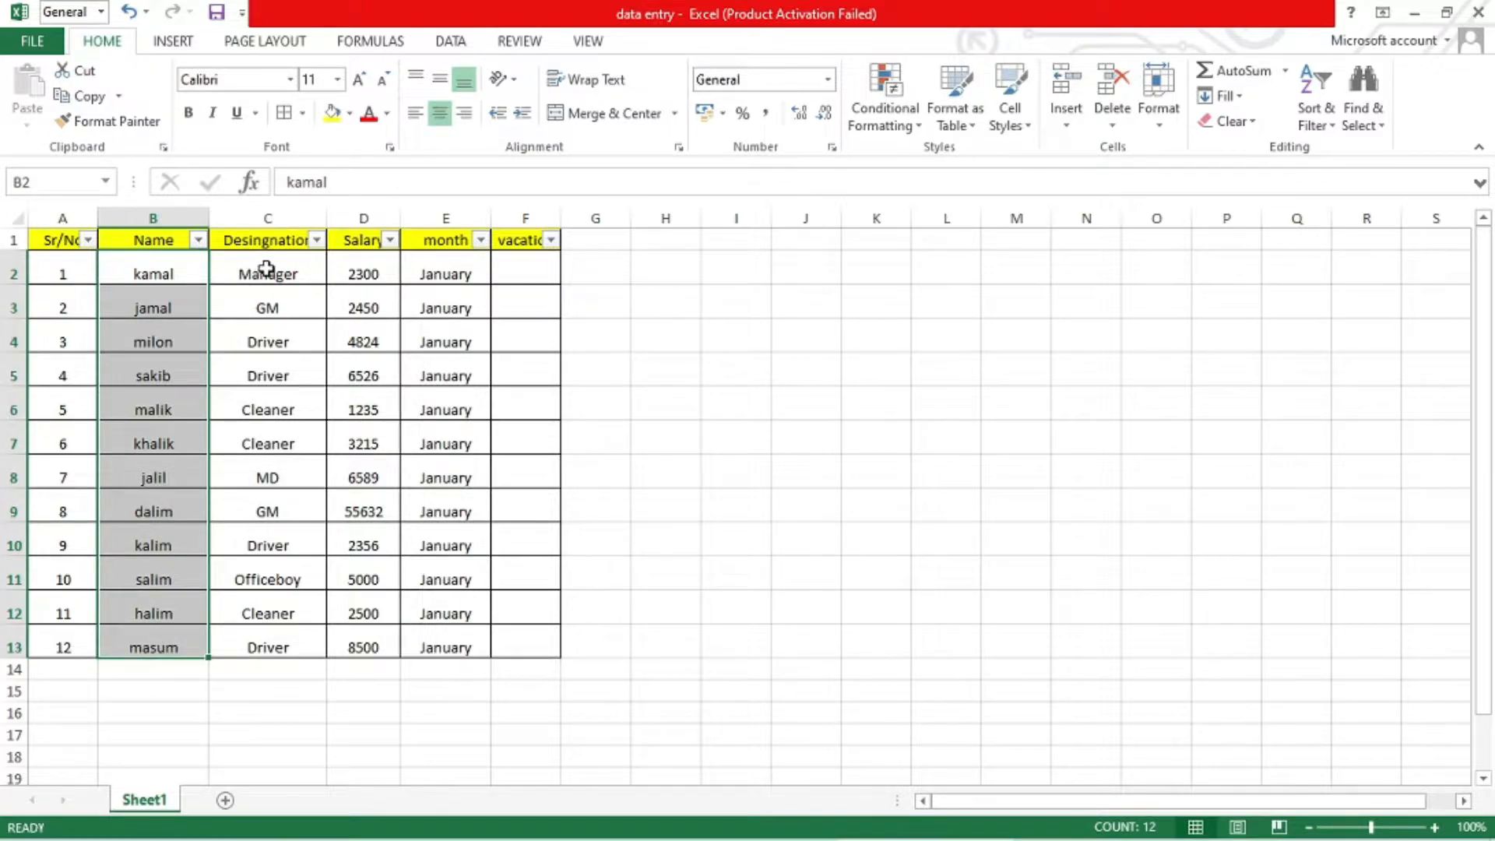
{"action": "left_click_drag", "start_coordinate": [267, 269], "coordinate": [273, 643]}
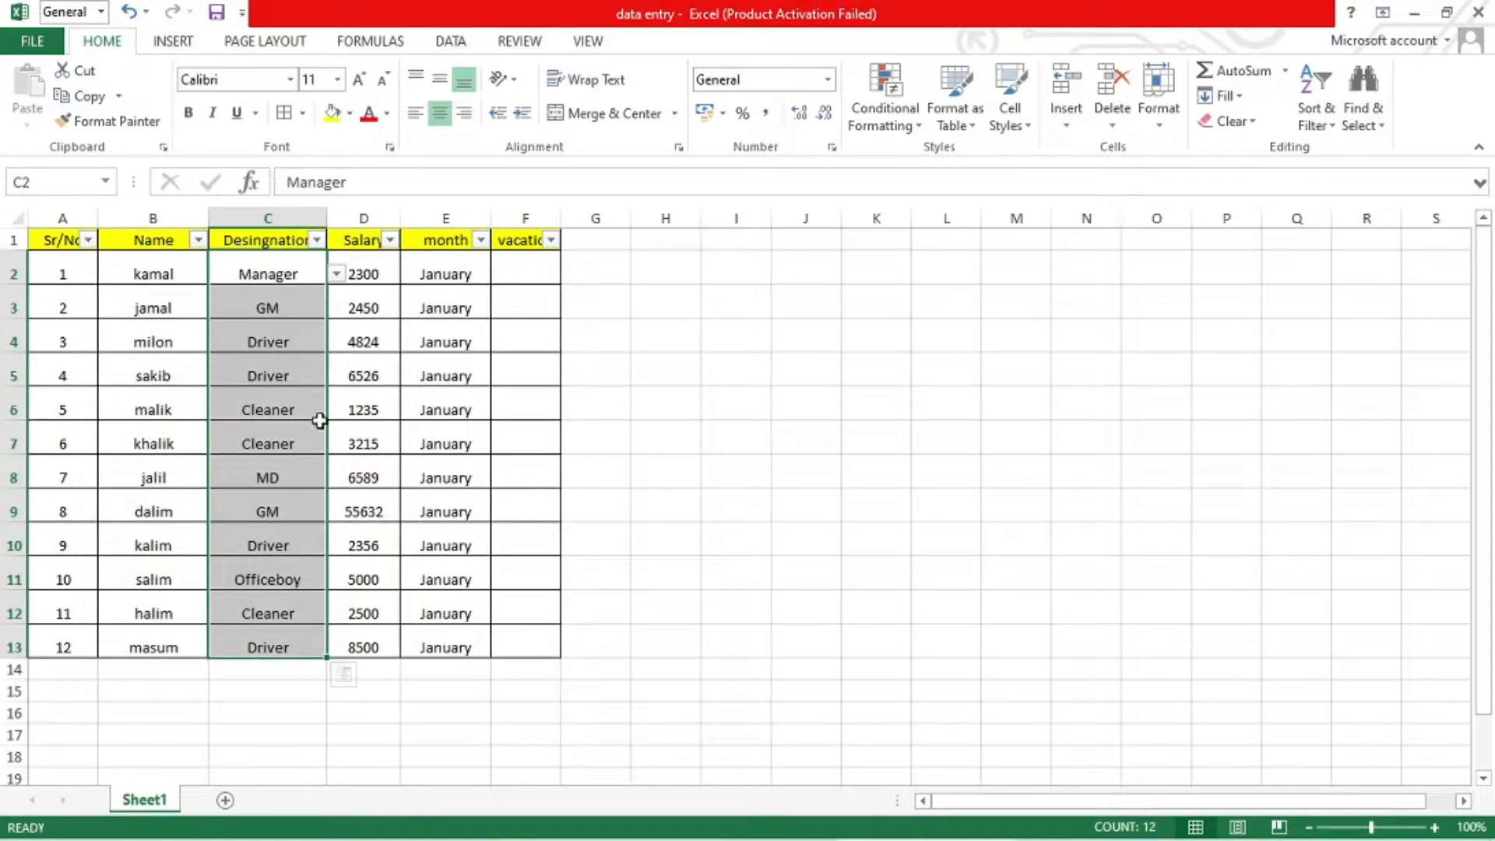
{"action": "left_click_drag", "start_coordinate": [374, 265], "coordinate": [379, 650]}
{"action": "left_click_drag", "start_coordinate": [447, 264], "coordinate": [447, 624]}
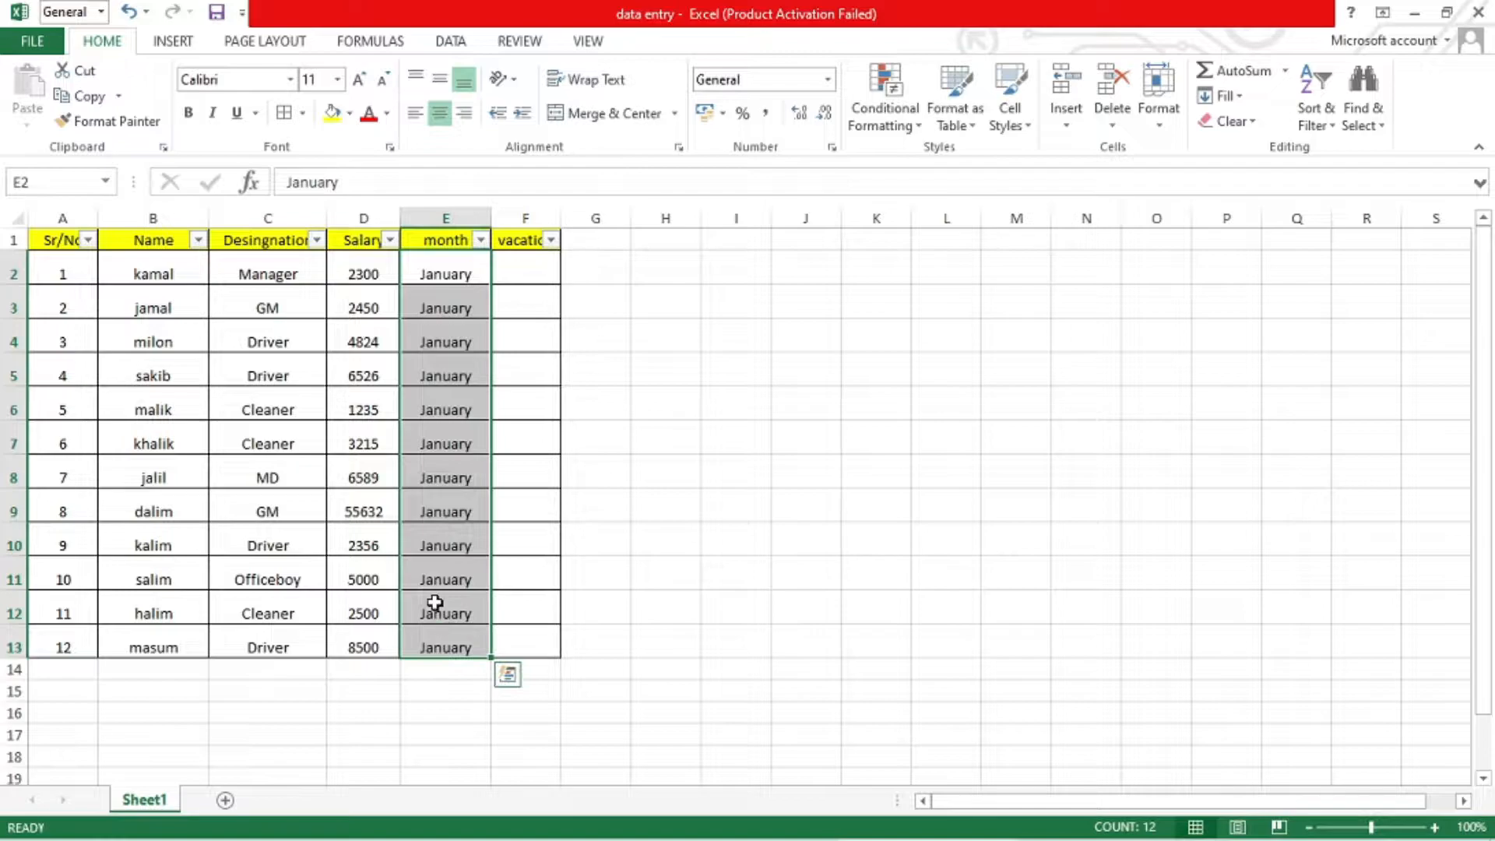
Widen the Salary, month, vacation and Desingnation columns so that their headers fit beside the filter arrows.
{"action": "left_click", "coordinate": [366, 217]}
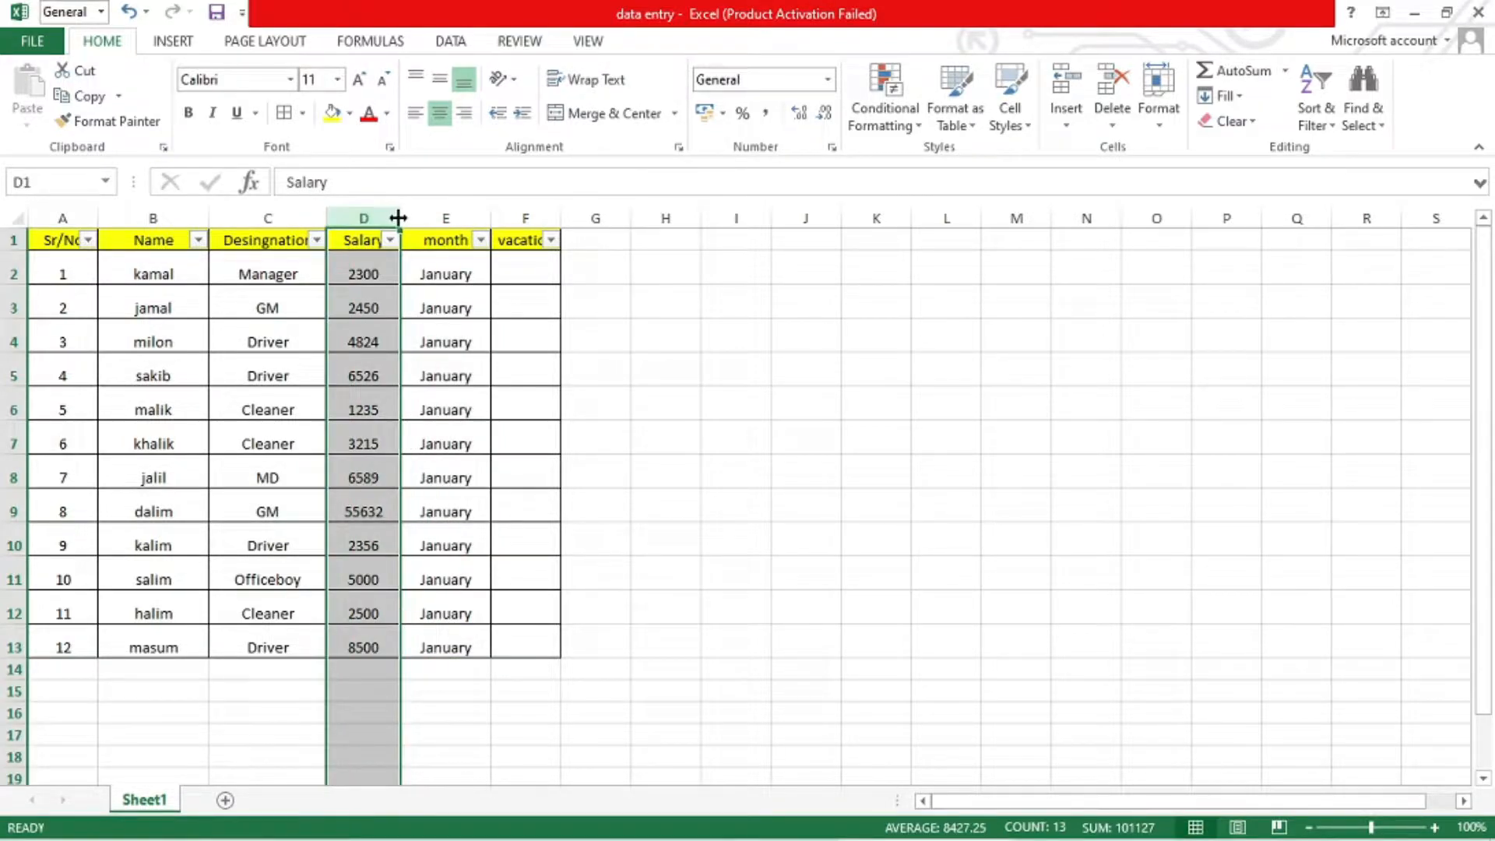
{"action": "left_click_drag", "start_coordinate": [397, 218], "coordinate": [418, 218]}
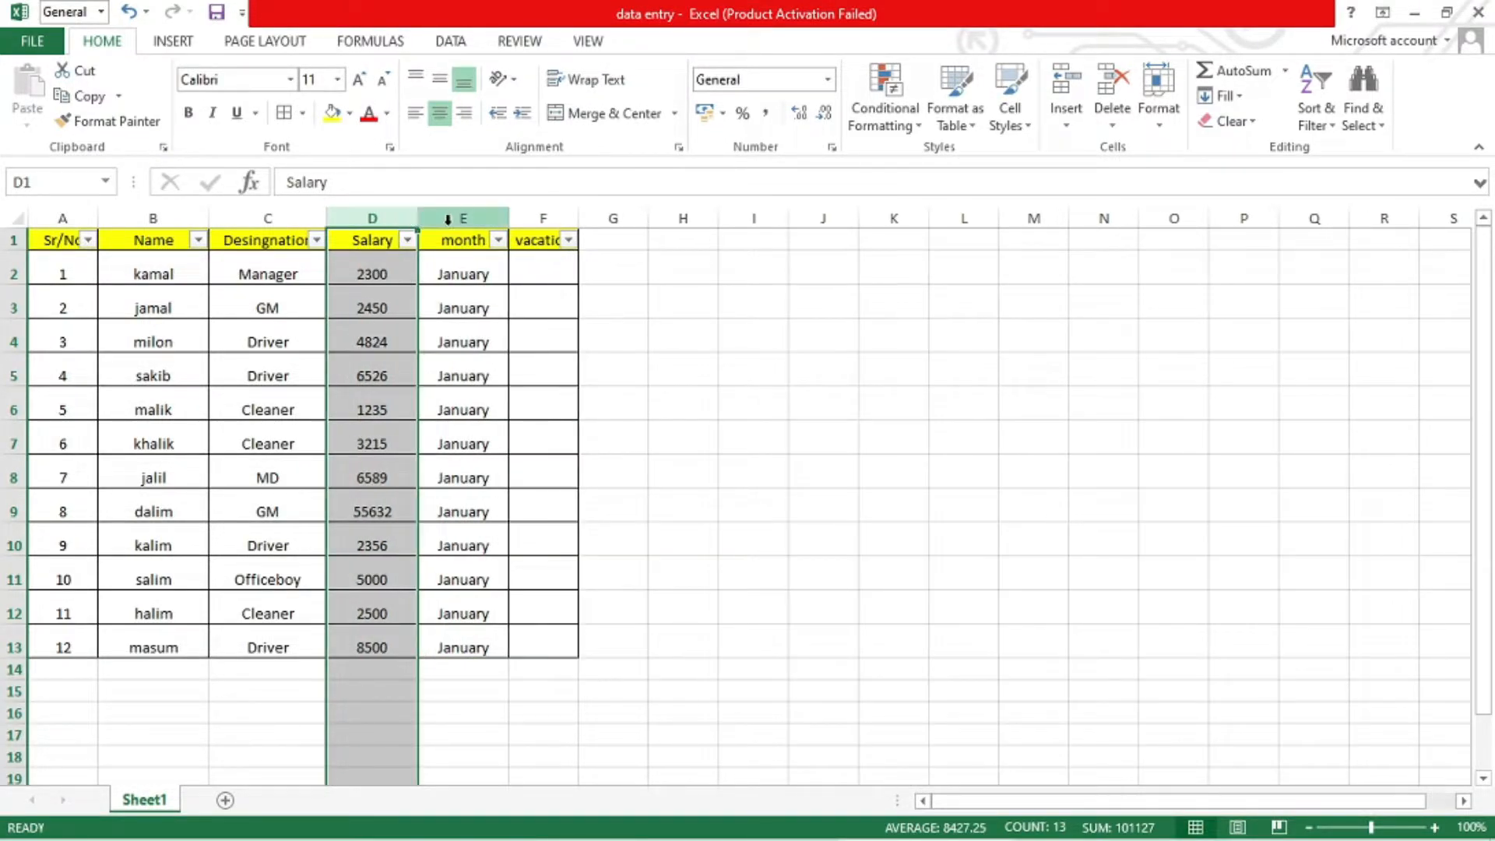
{"action": "left_click", "coordinate": [448, 219]}
{"action": "left_click_drag", "start_coordinate": [509, 218], "coordinate": [640, 220]}
{"action": "left_click", "coordinate": [573, 215]}
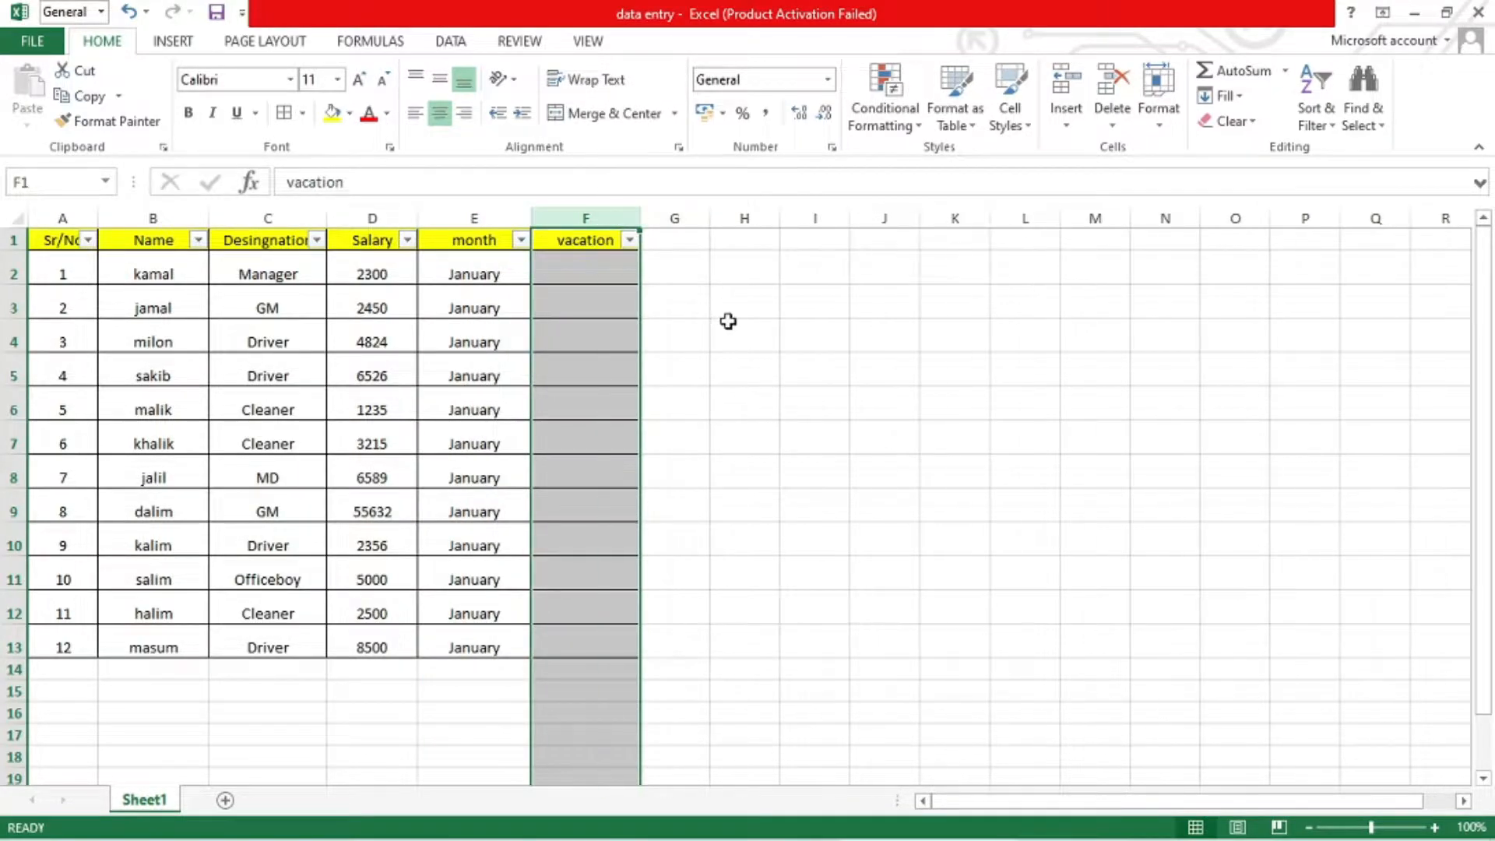
{"action": "left_click", "coordinate": [728, 322]}
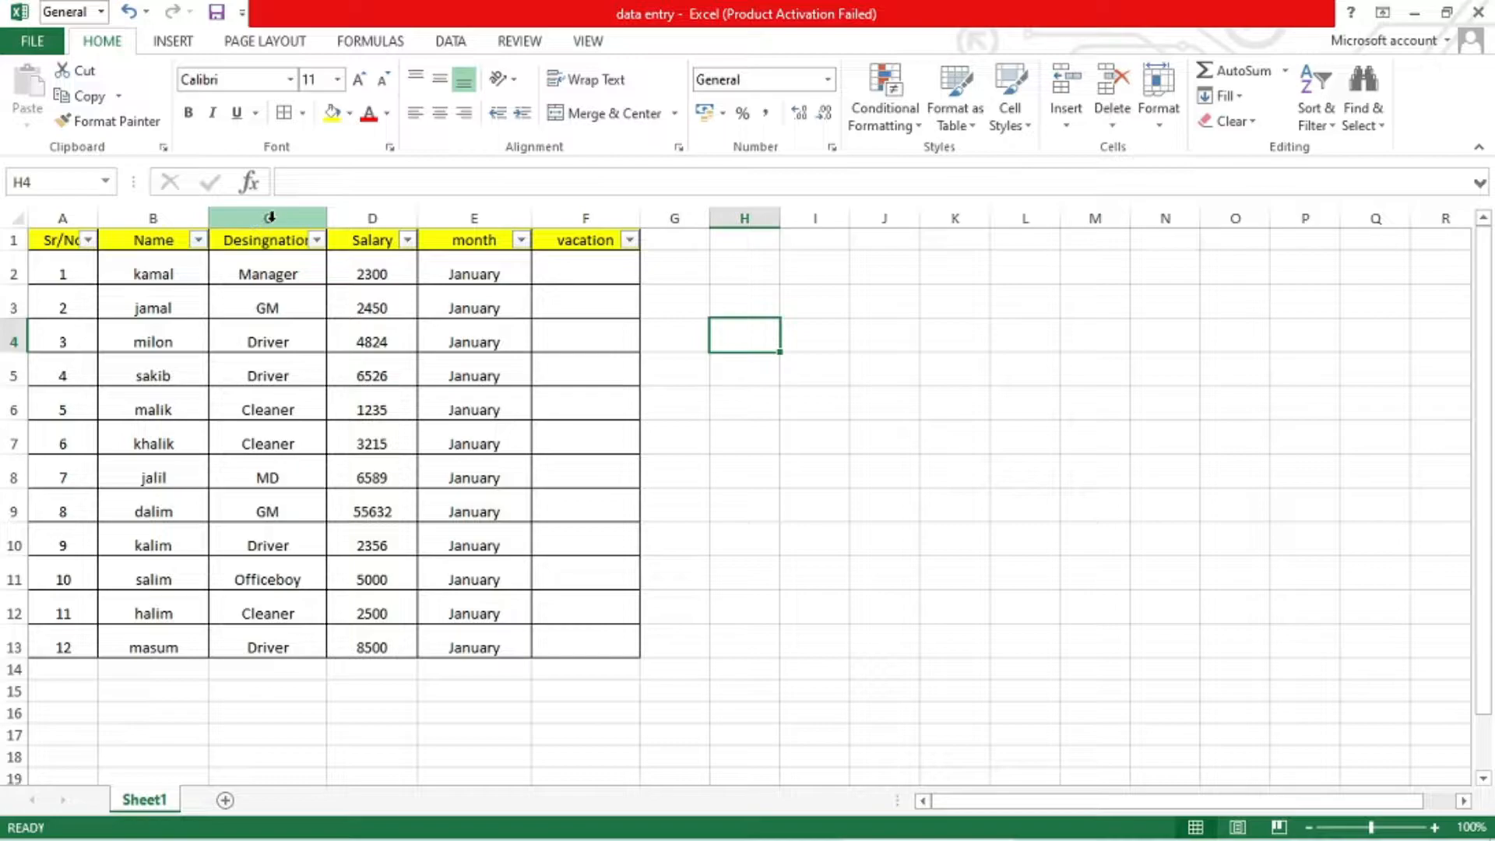
{"action": "left_click", "coordinate": [270, 217]}
{"action": "left_click_drag", "start_coordinate": [326, 219], "coordinate": [346, 220]}
{"action": "left_click", "coordinate": [848, 395]}
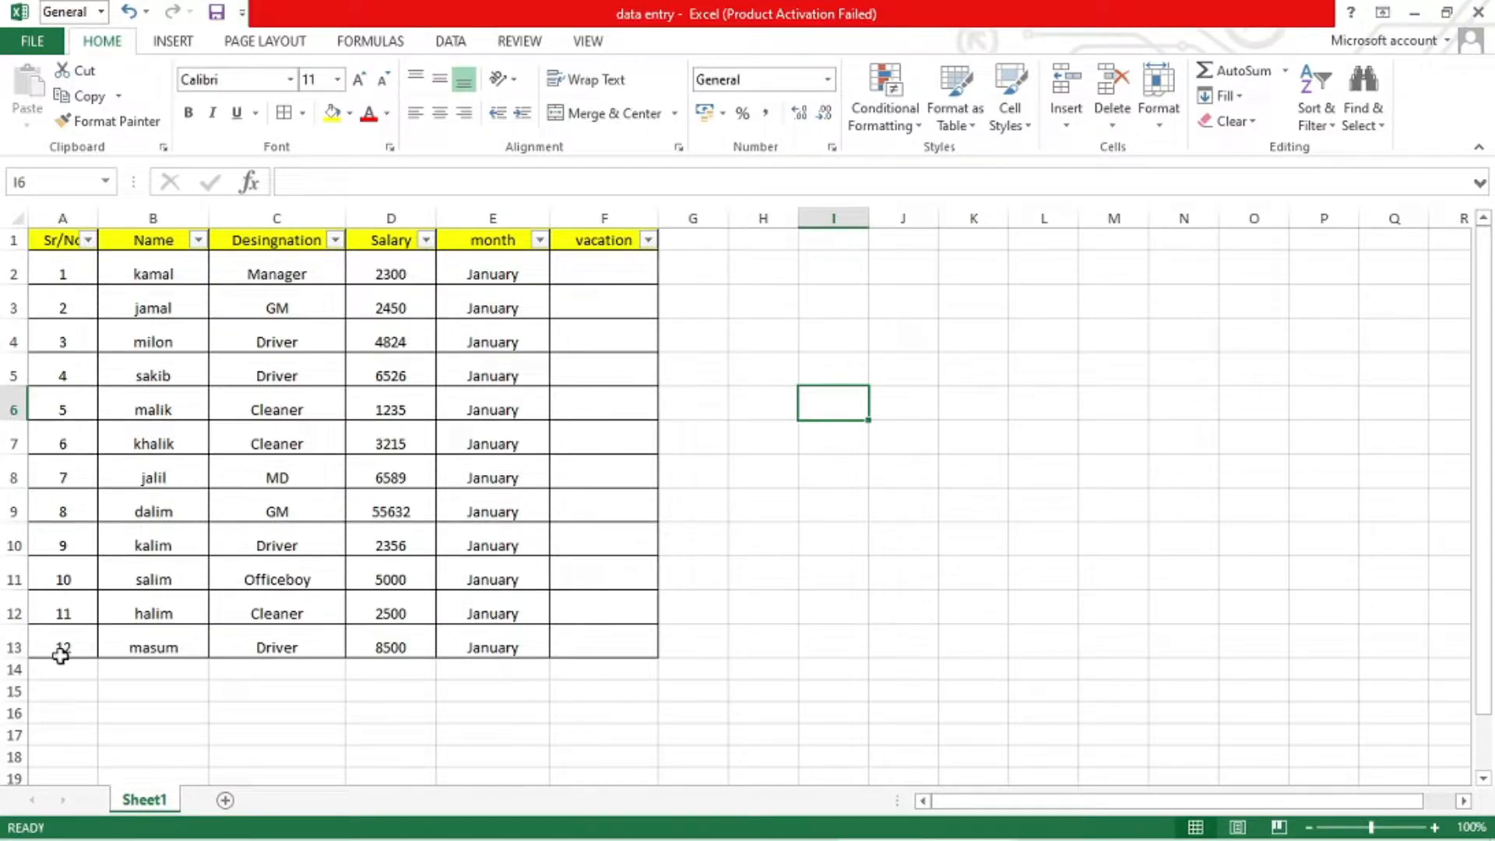
Extend the table by one row with serial number 13 and clear its copied name, designation, salary and month.
{"action": "left_click_drag", "start_coordinate": [56, 646], "coordinate": [619, 687]}
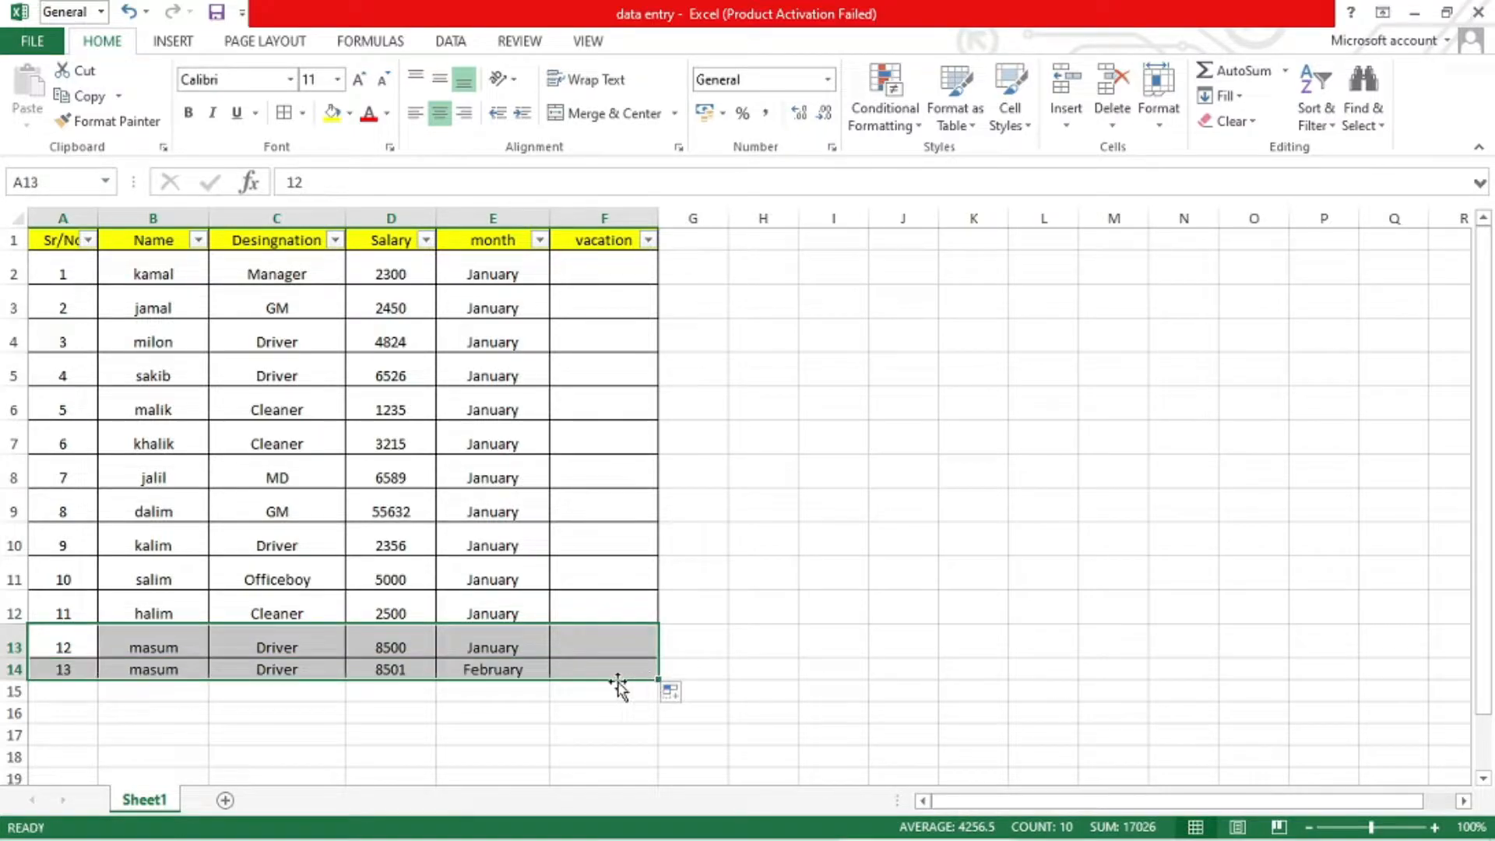
{"action": "left_click_drag", "start_coordinate": [133, 661], "coordinate": [514, 671]}
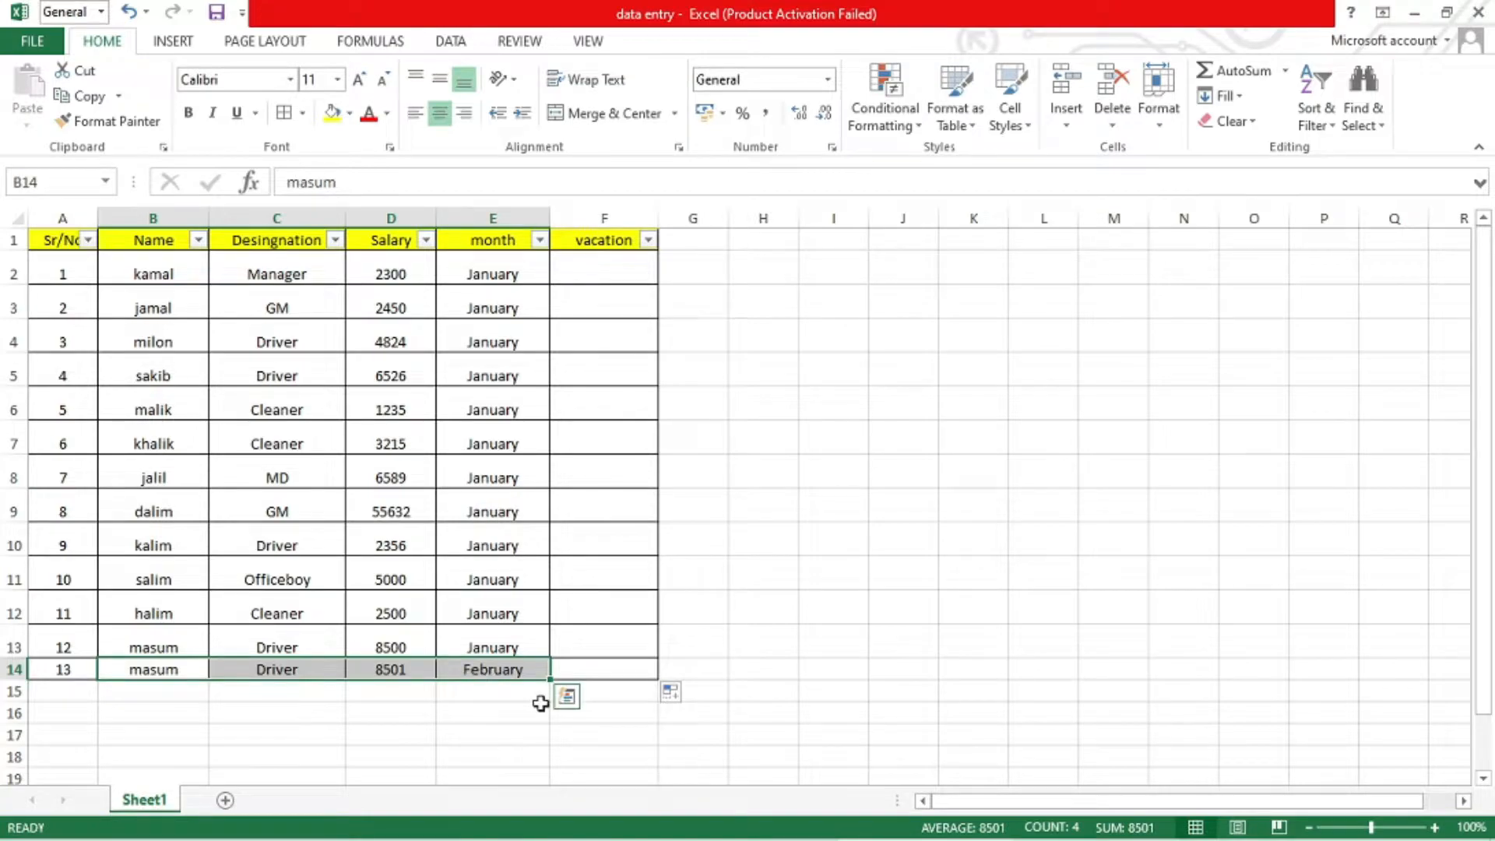
{"action": "key", "text": "Delete"}
{"action": "left_click", "coordinate": [465, 750]}
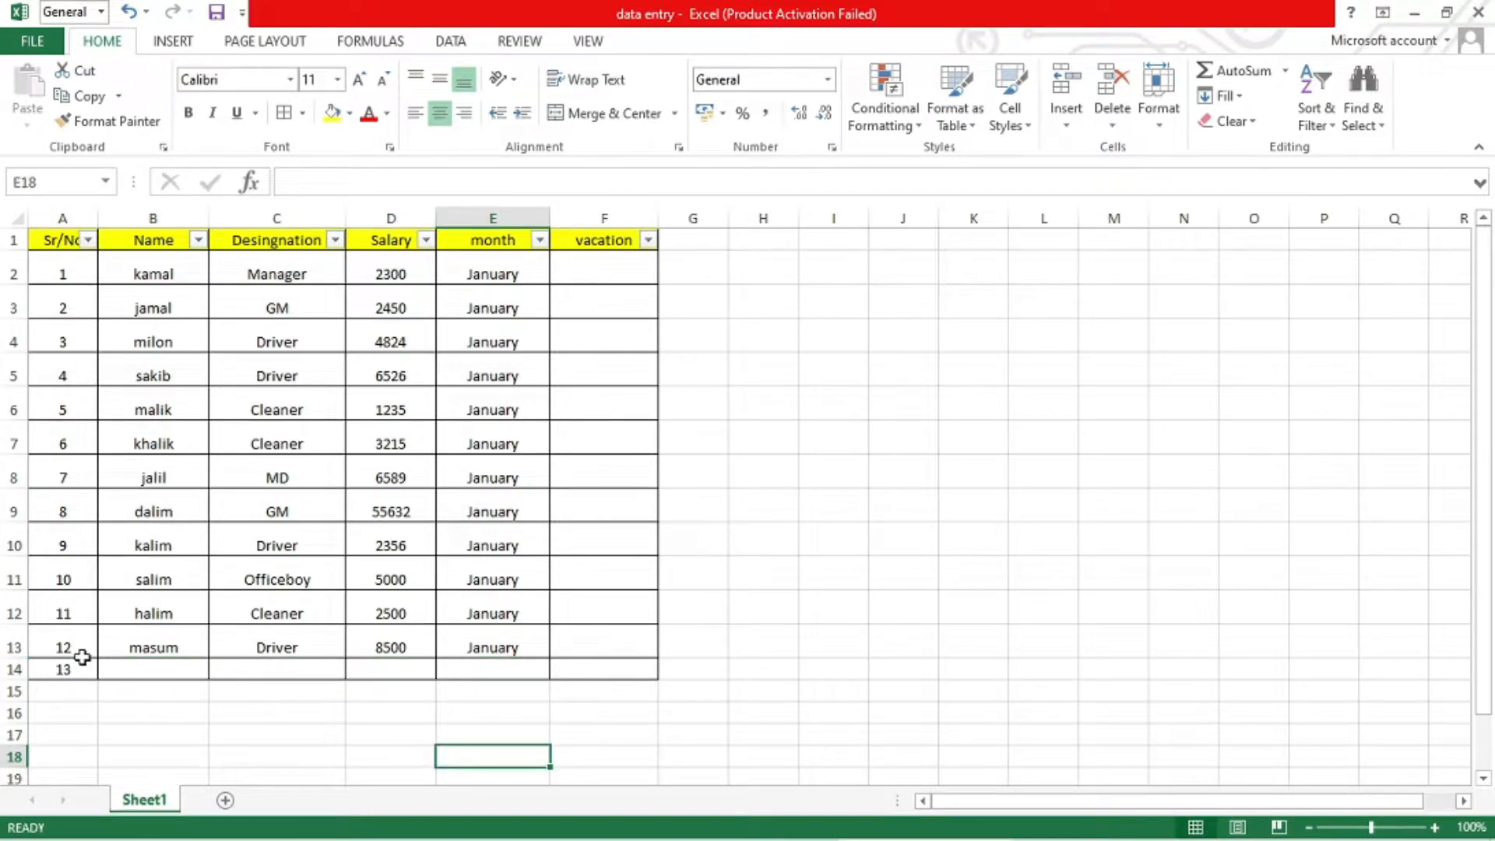
Fill the blank bordered row down to serial number 20 and increase the height of rows 14 to 21.
{"action": "left_click_drag", "start_coordinate": [74, 666], "coordinate": [662, 600]}
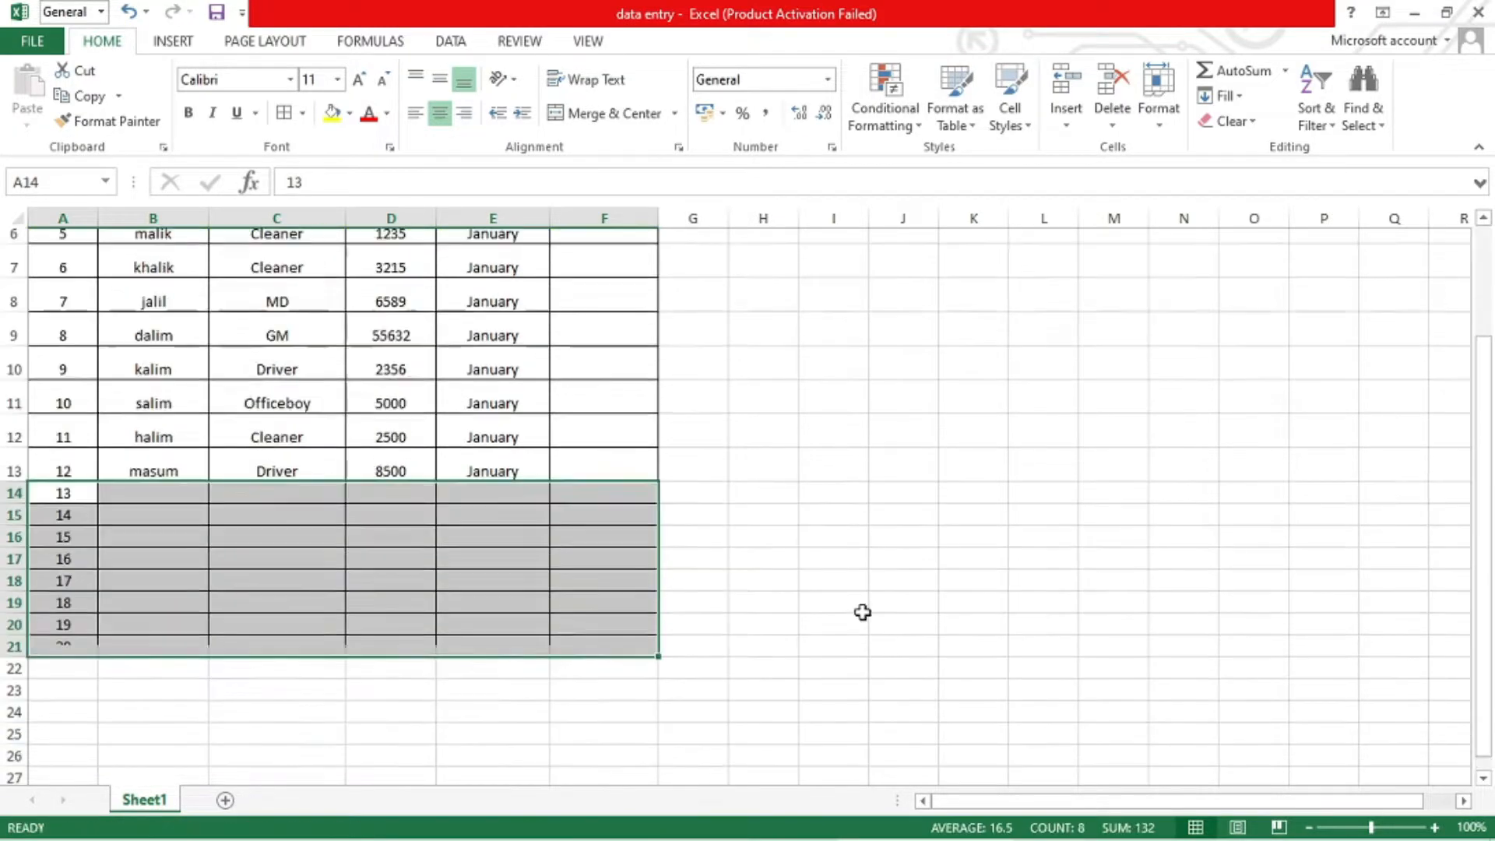
{"action": "left_click", "coordinate": [150, 440]}
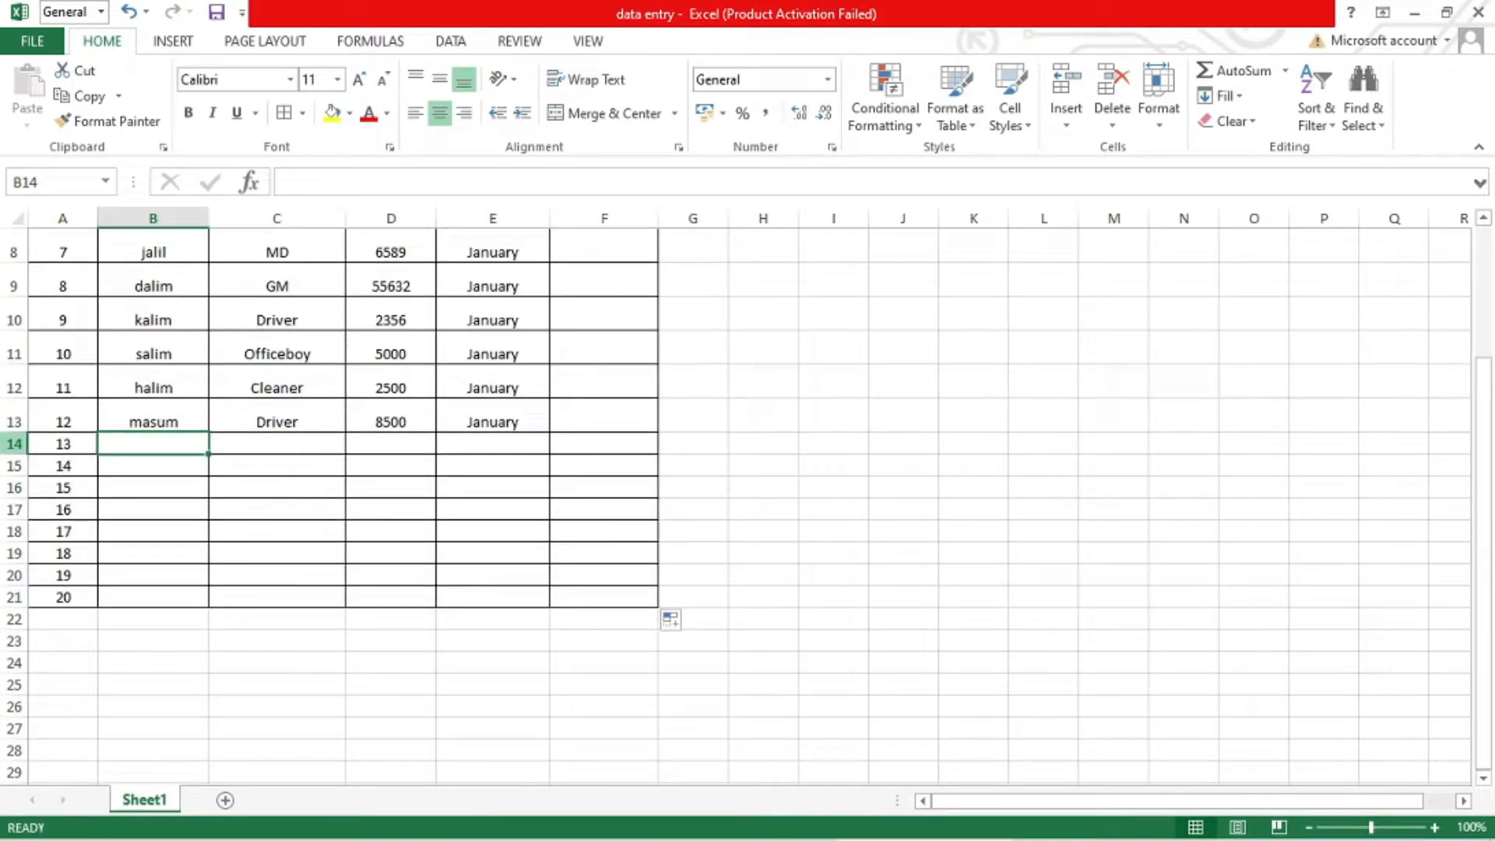
{"action": "left_click_drag", "start_coordinate": [4, 443], "coordinate": [15, 620]}
{"action": "left_click", "coordinate": [865, 396]}
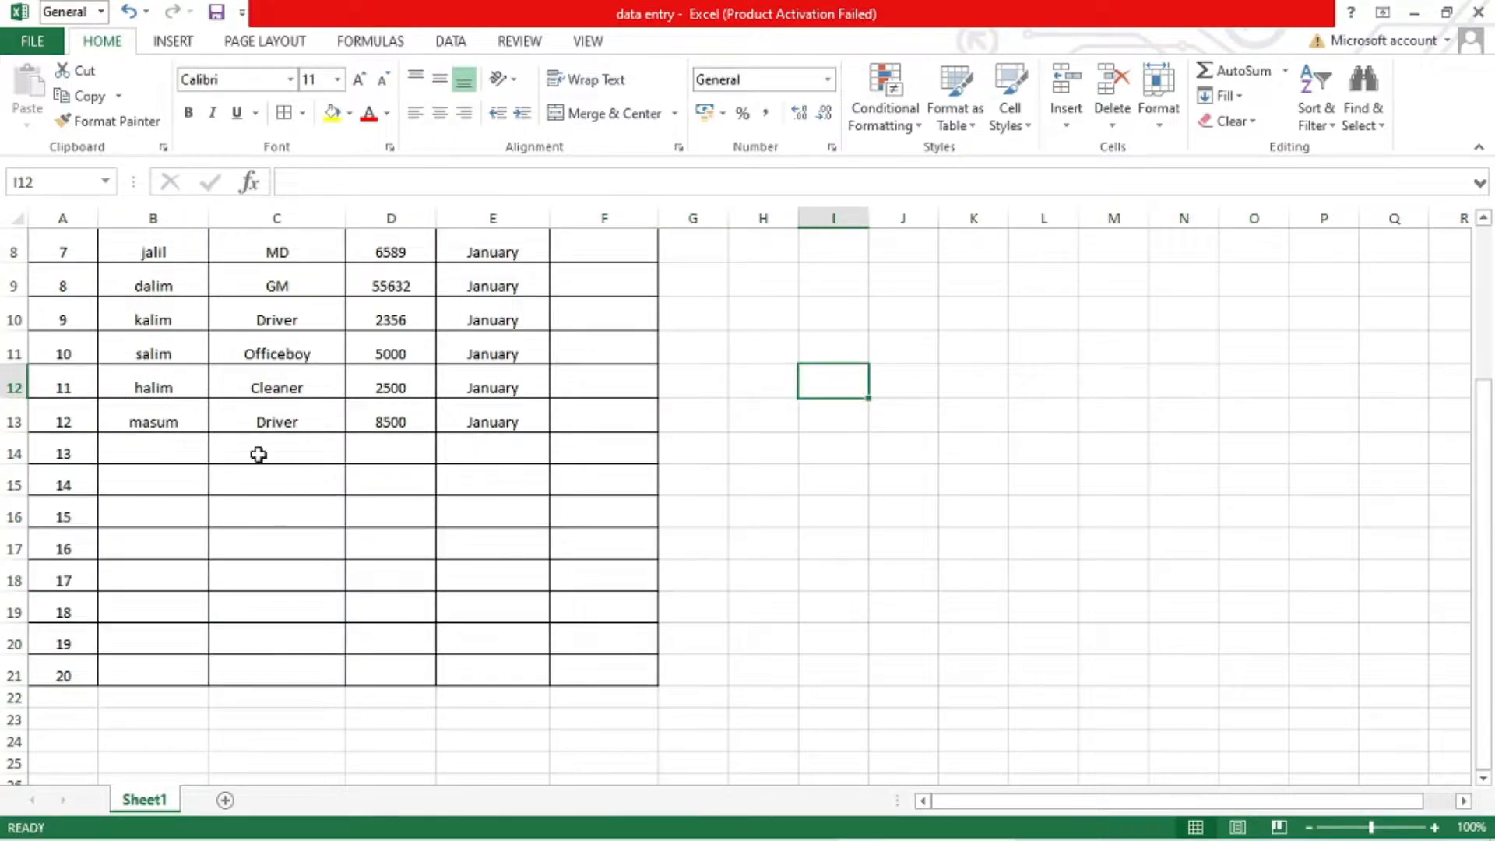
{"action": "scroll", "coordinate": [517, 461], "scroll_direction": "up", "scroll_amount": 3}
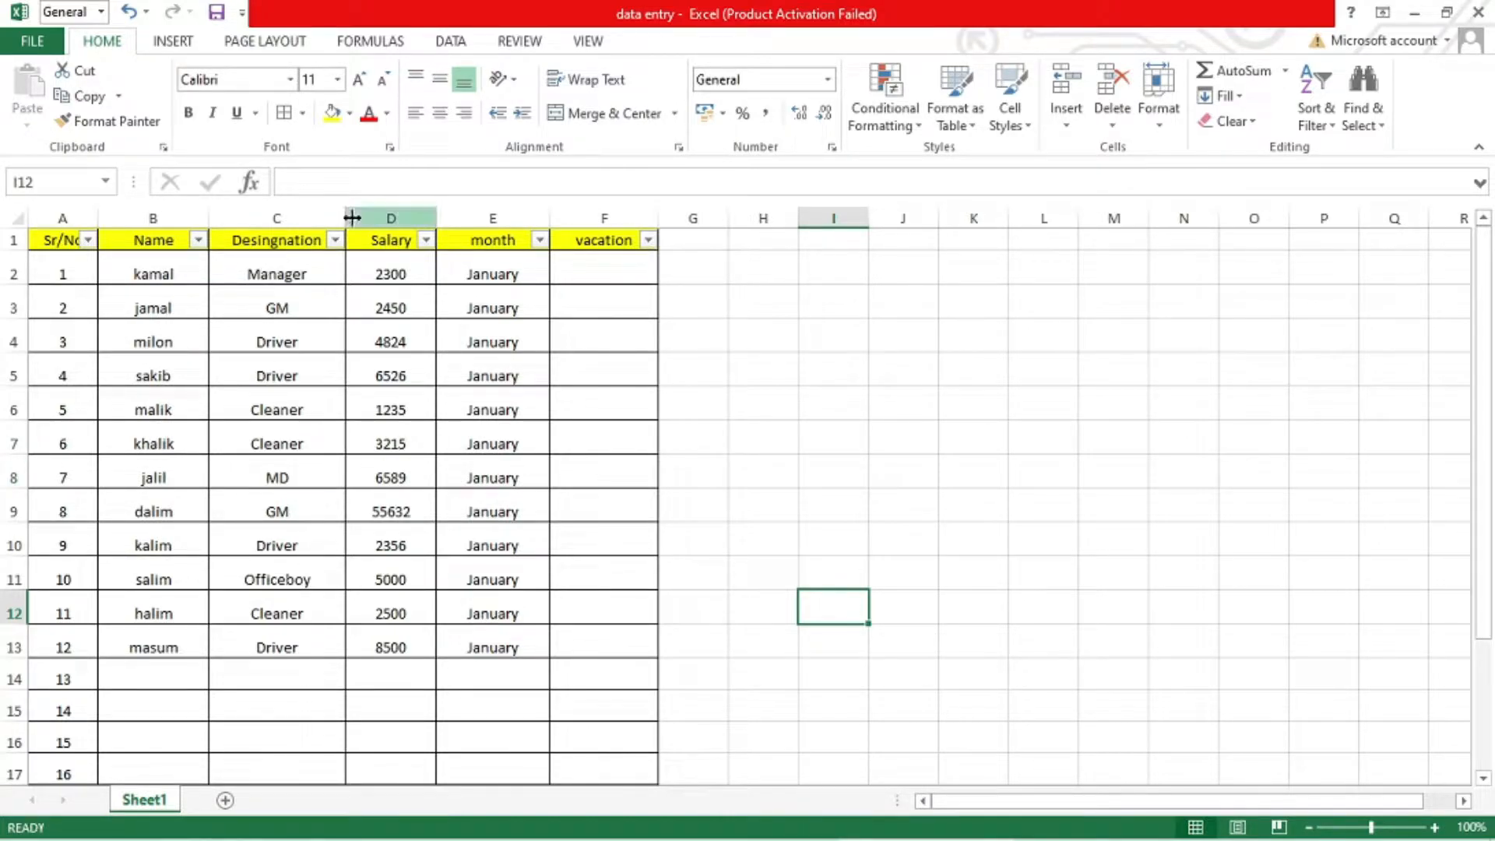
Add the Form... command from All Commands to the Quick Access Toolbar for all documents.
{"action": "left_click", "coordinate": [243, 16]}
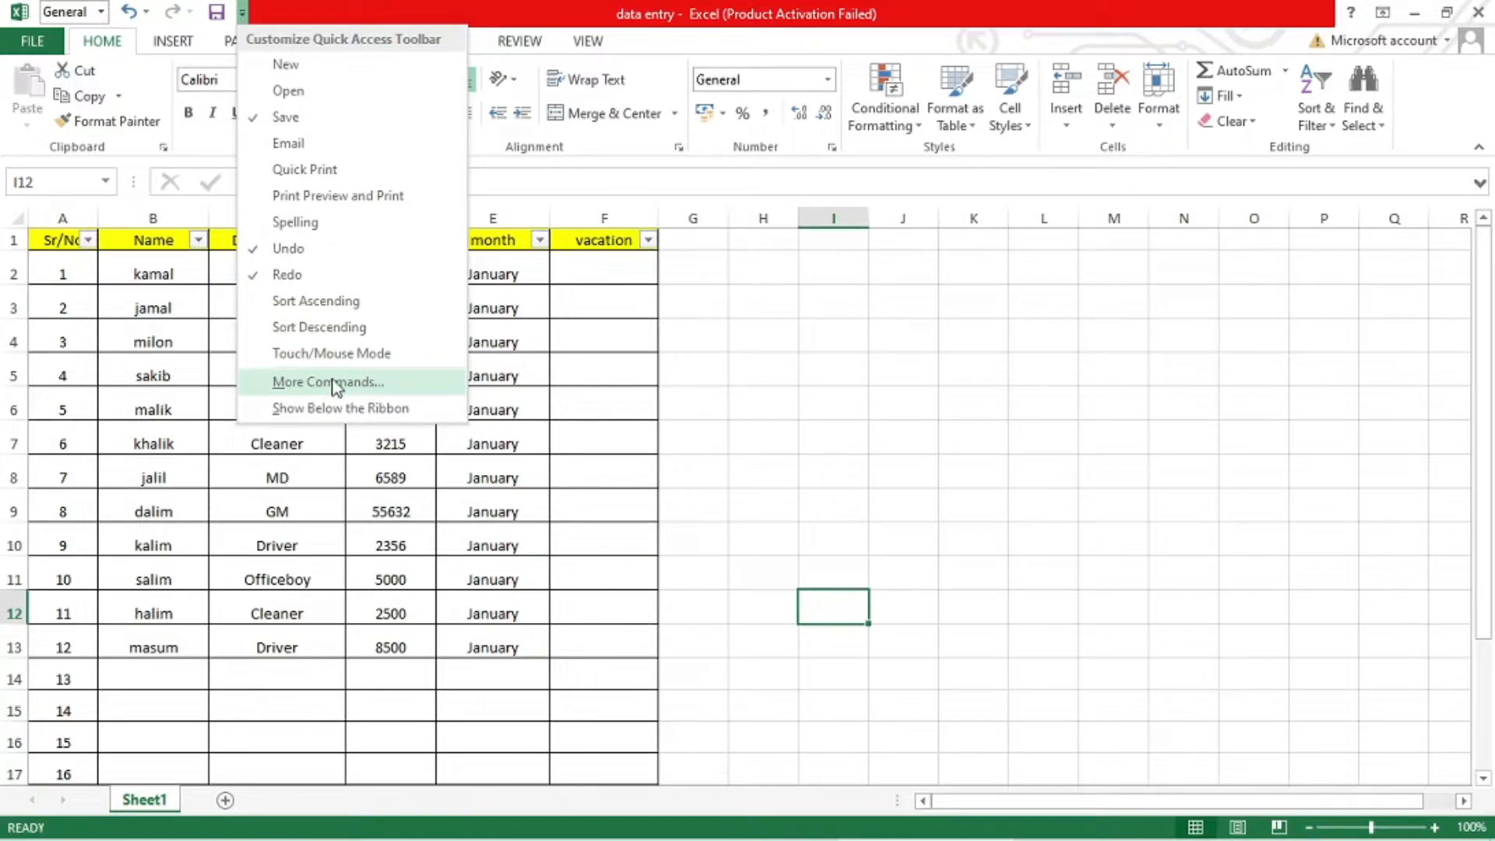
{"action": "left_click", "coordinate": [367, 382]}
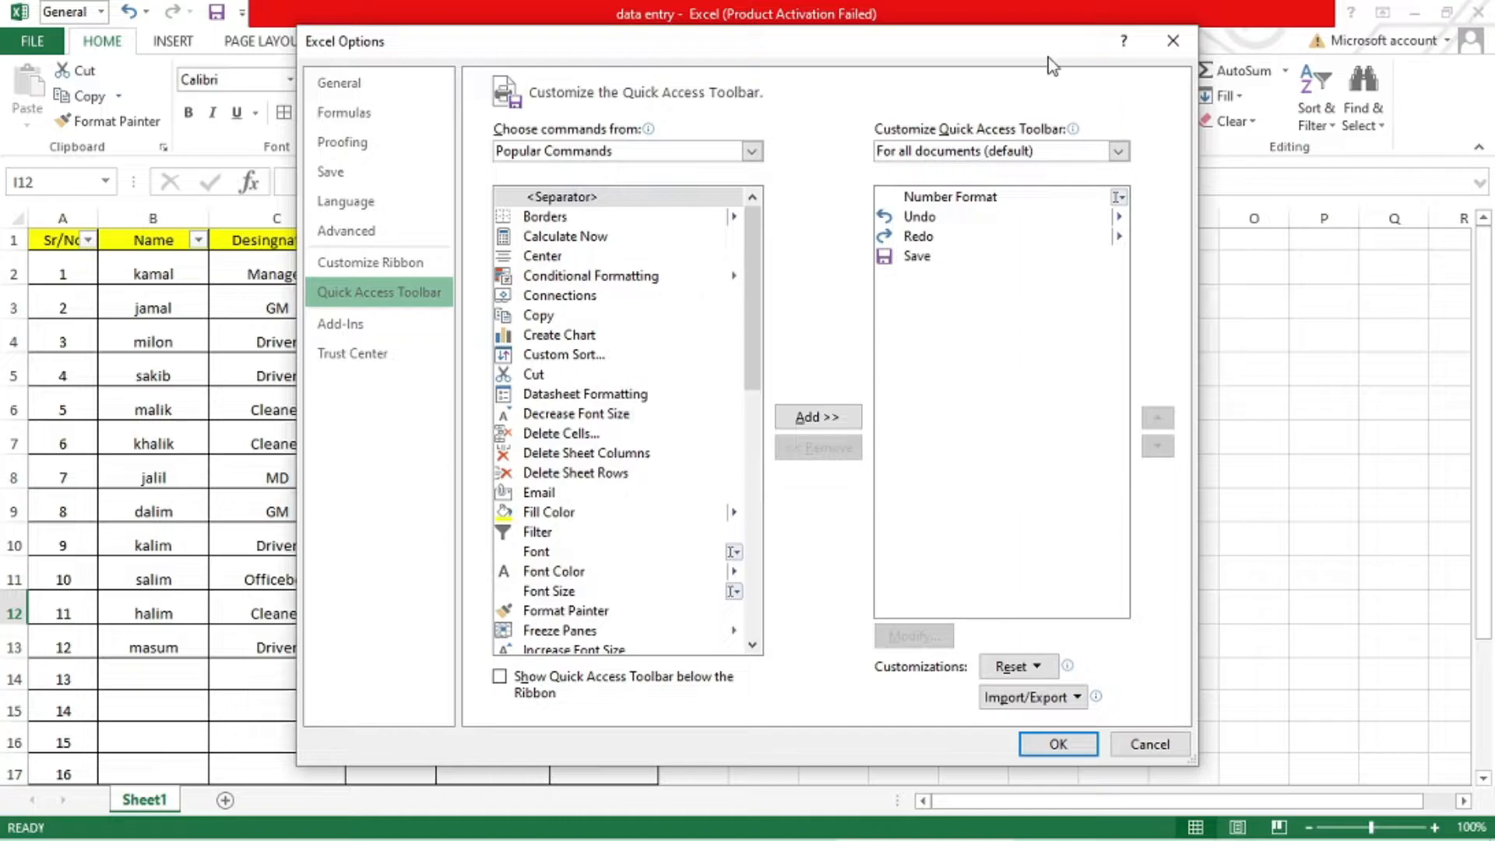
{"action": "left_click_drag", "start_coordinate": [1048, 58], "coordinate": [983, 59]}
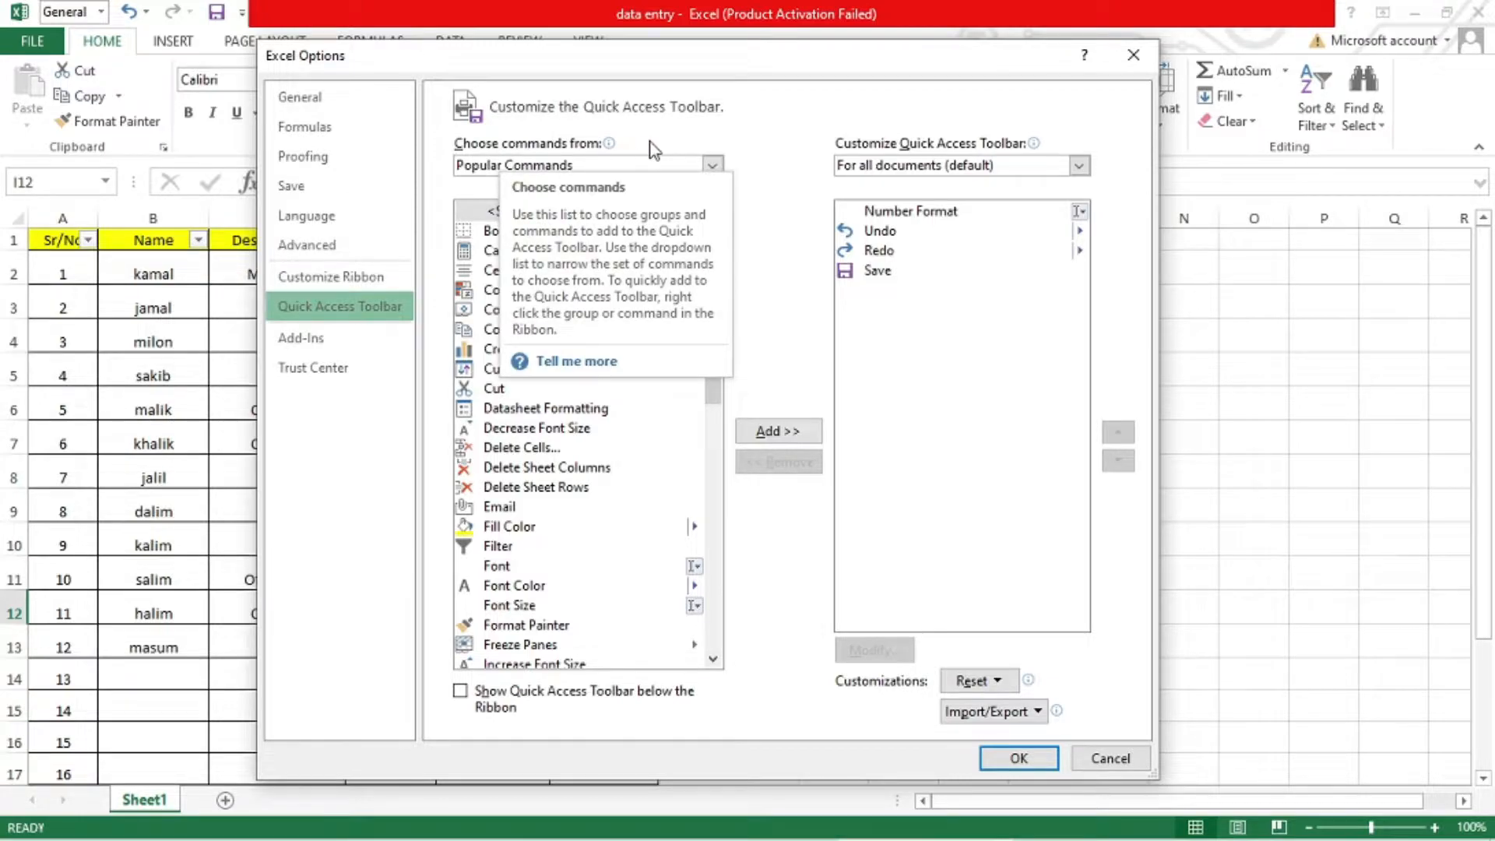
{"action": "left_click", "coordinate": [713, 165]}
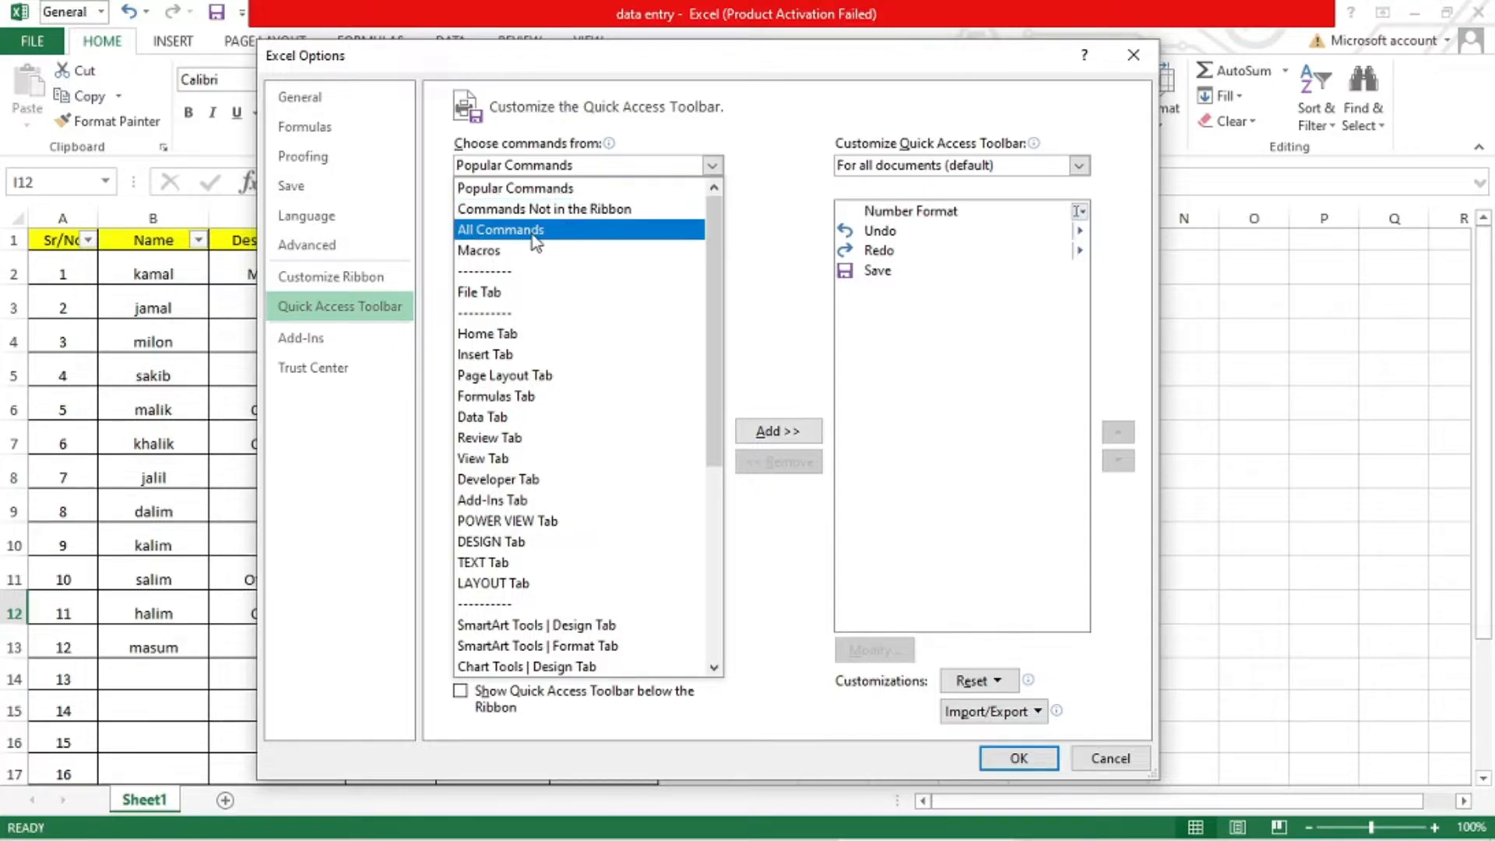
{"action": "left_click", "coordinate": [562, 230]}
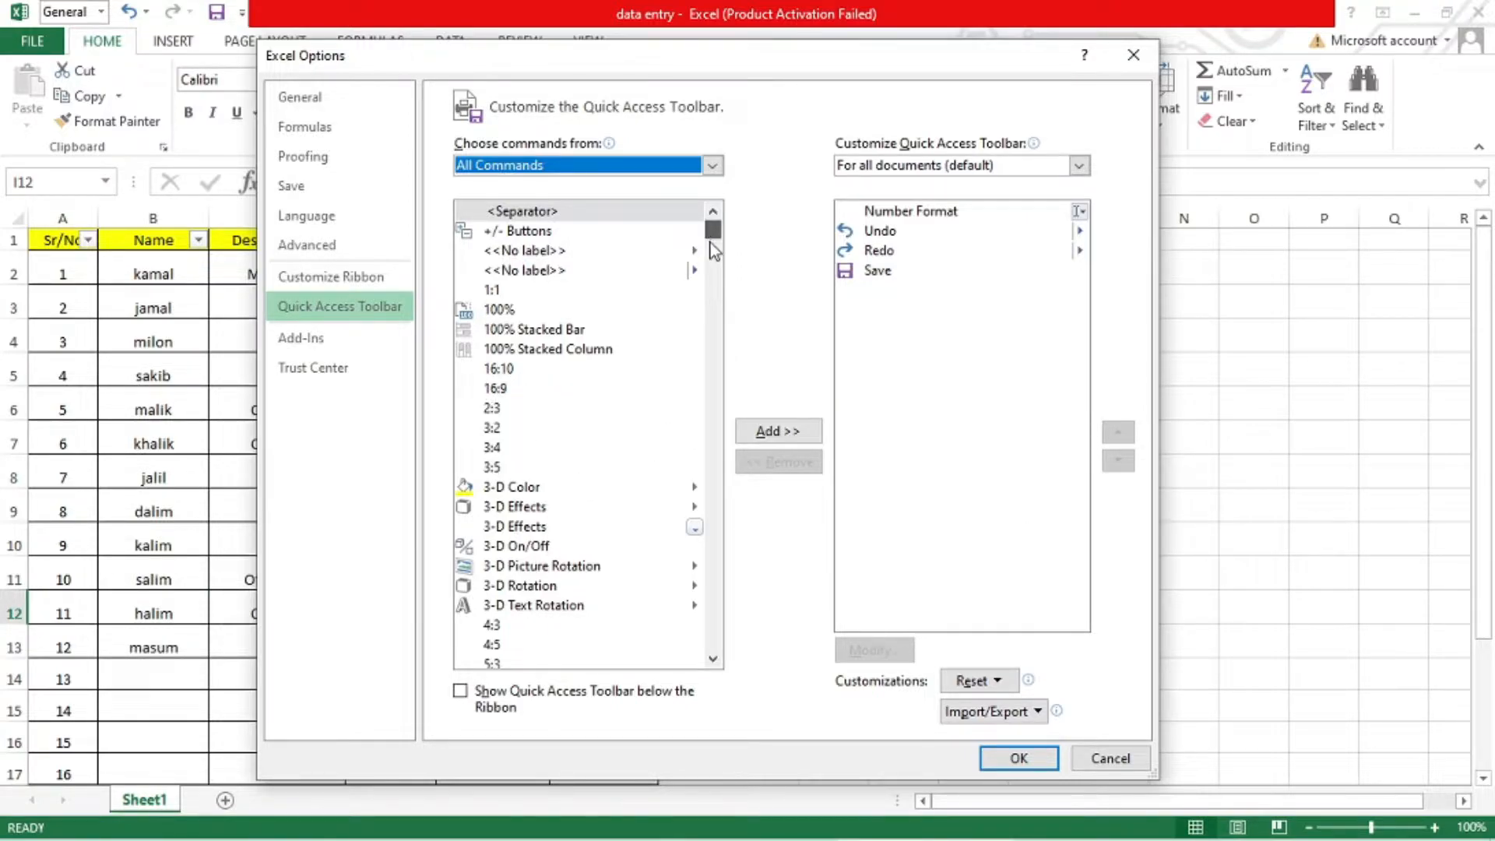
{"action": "left_click_drag", "start_coordinate": [712, 236], "coordinate": [676, 387]}
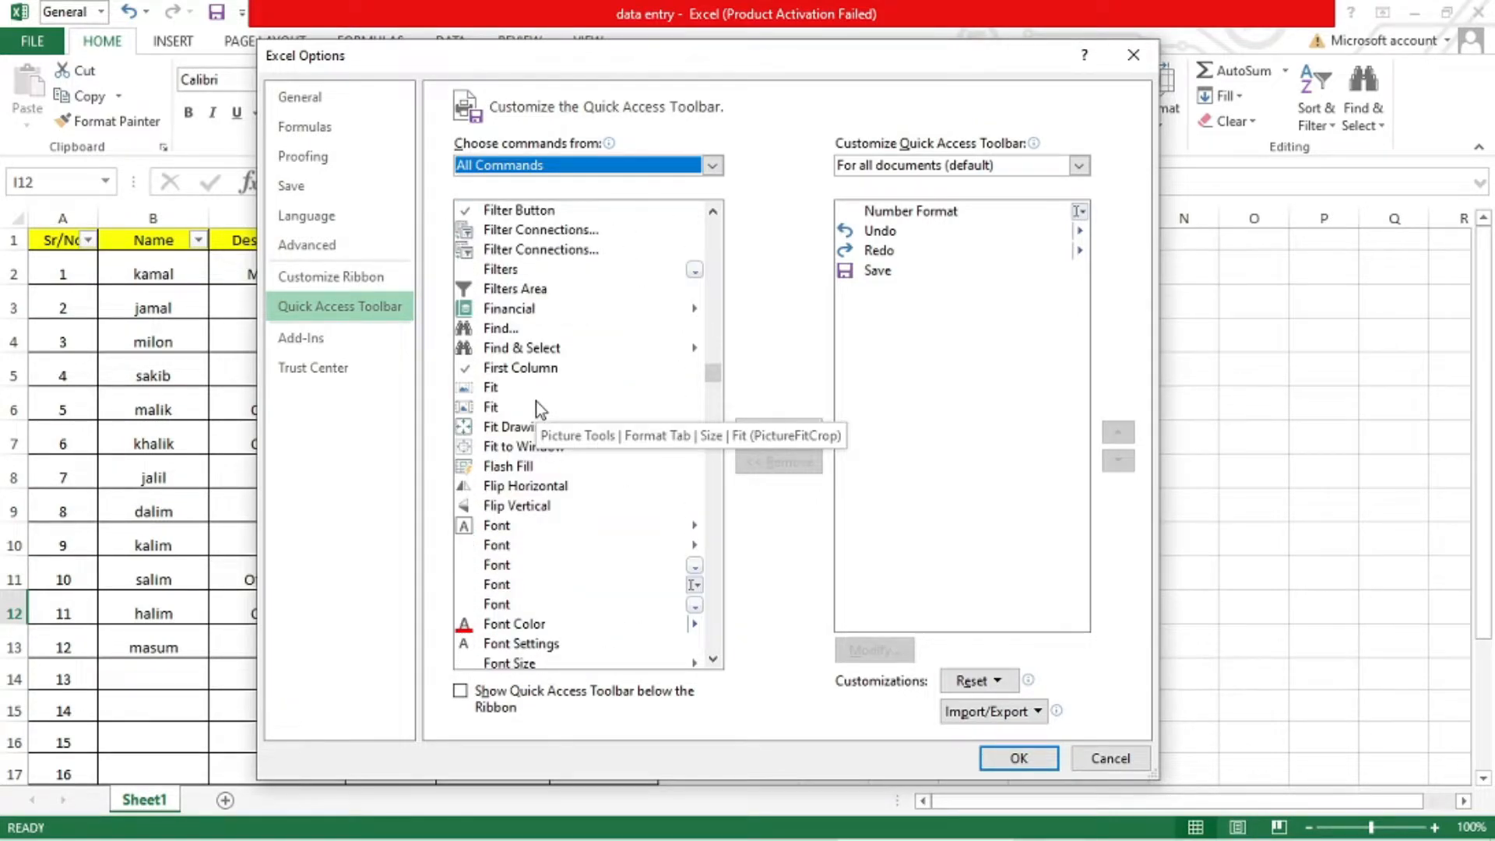
{"action": "scroll", "coordinate": [535, 400], "scroll_direction": "down", "scroll_amount": 2}
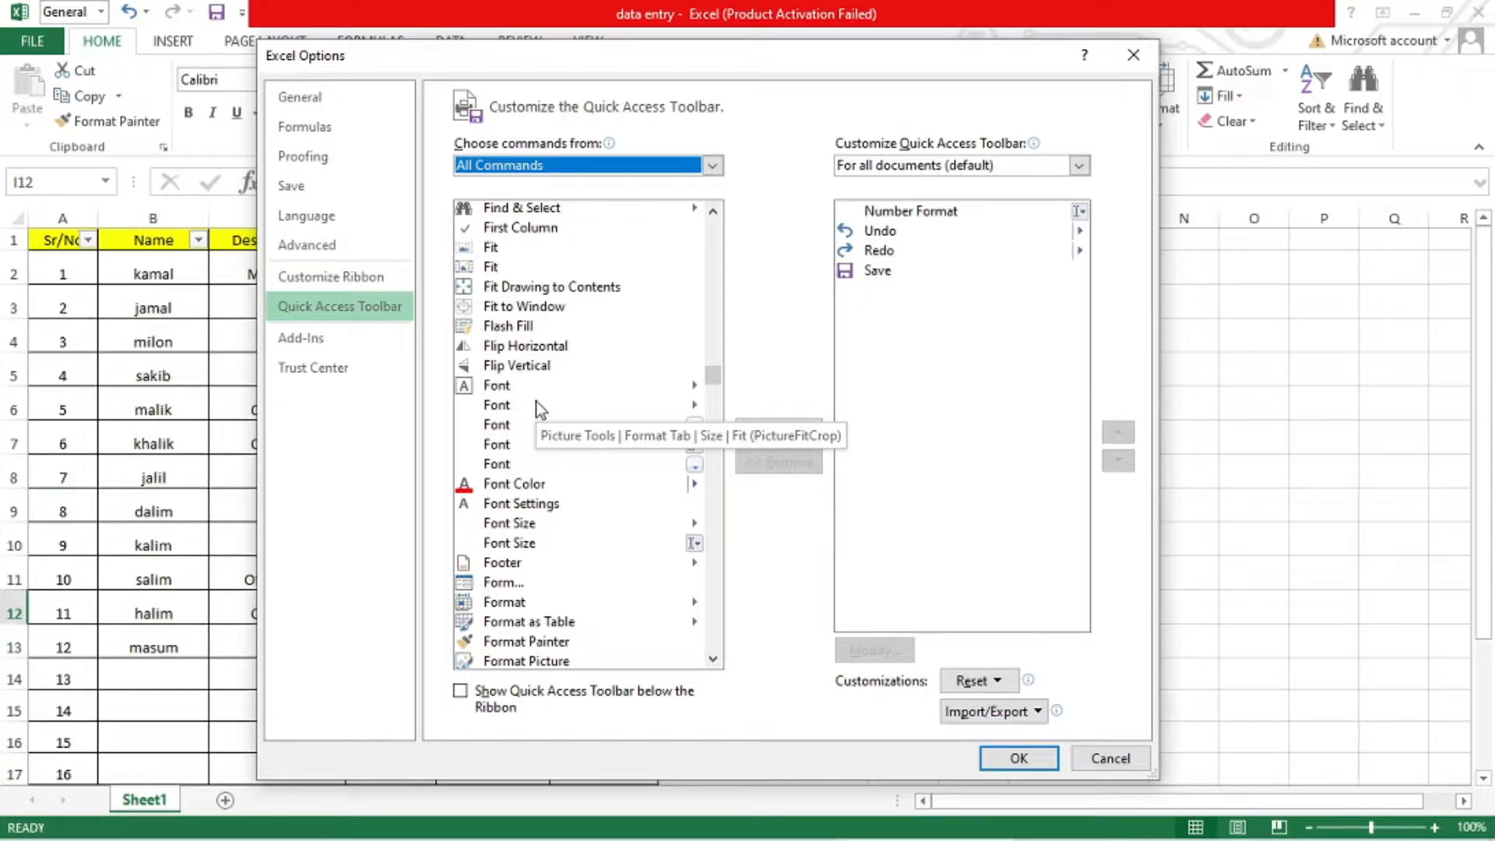
{"action": "scroll", "coordinate": [536, 400], "scroll_direction": "down", "scroll_amount": 2}
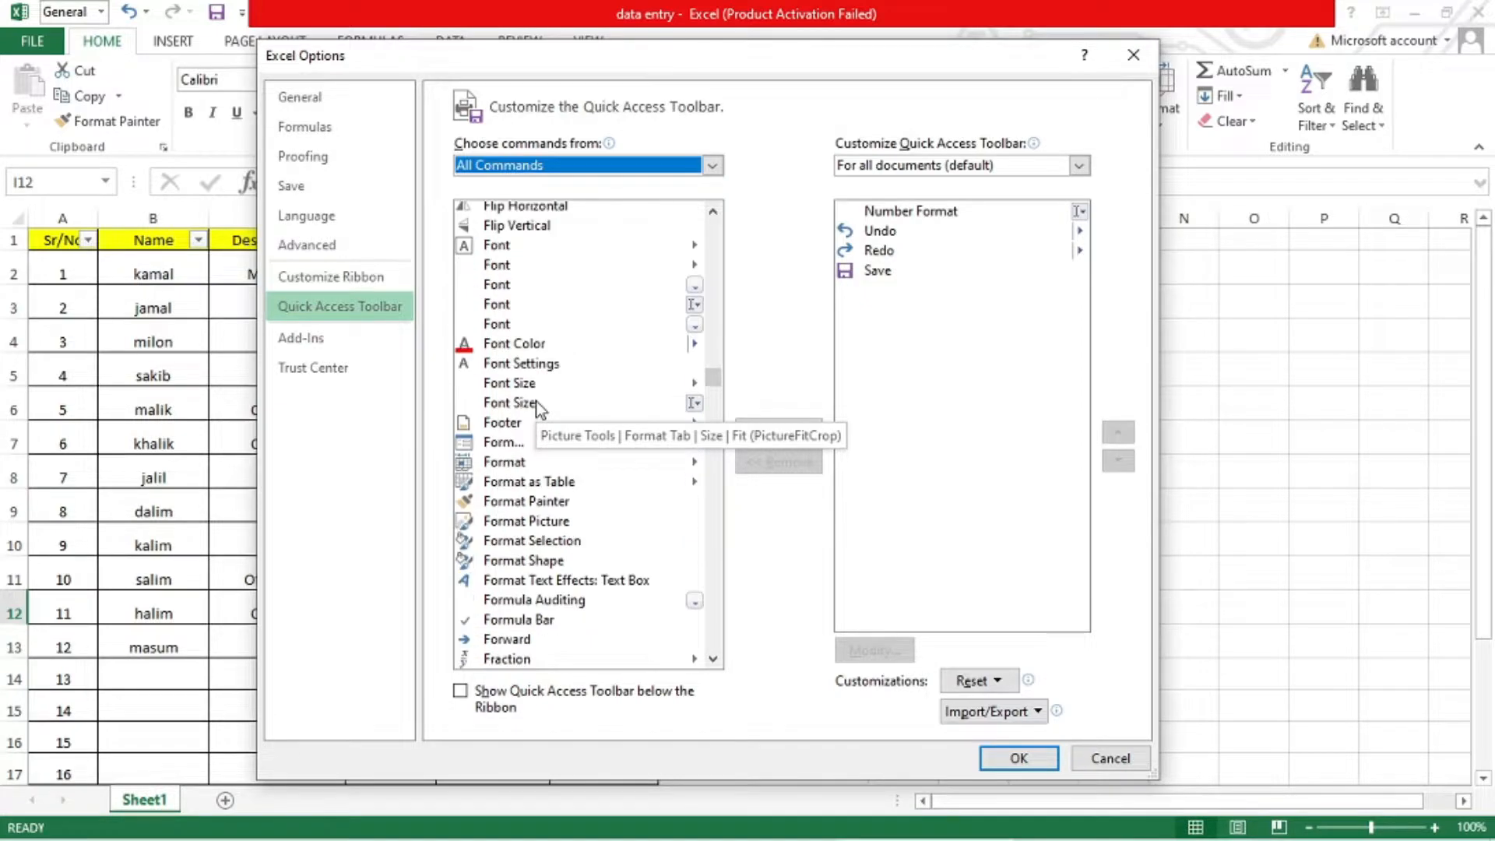
{"action": "left_click", "coordinate": [511, 445]}
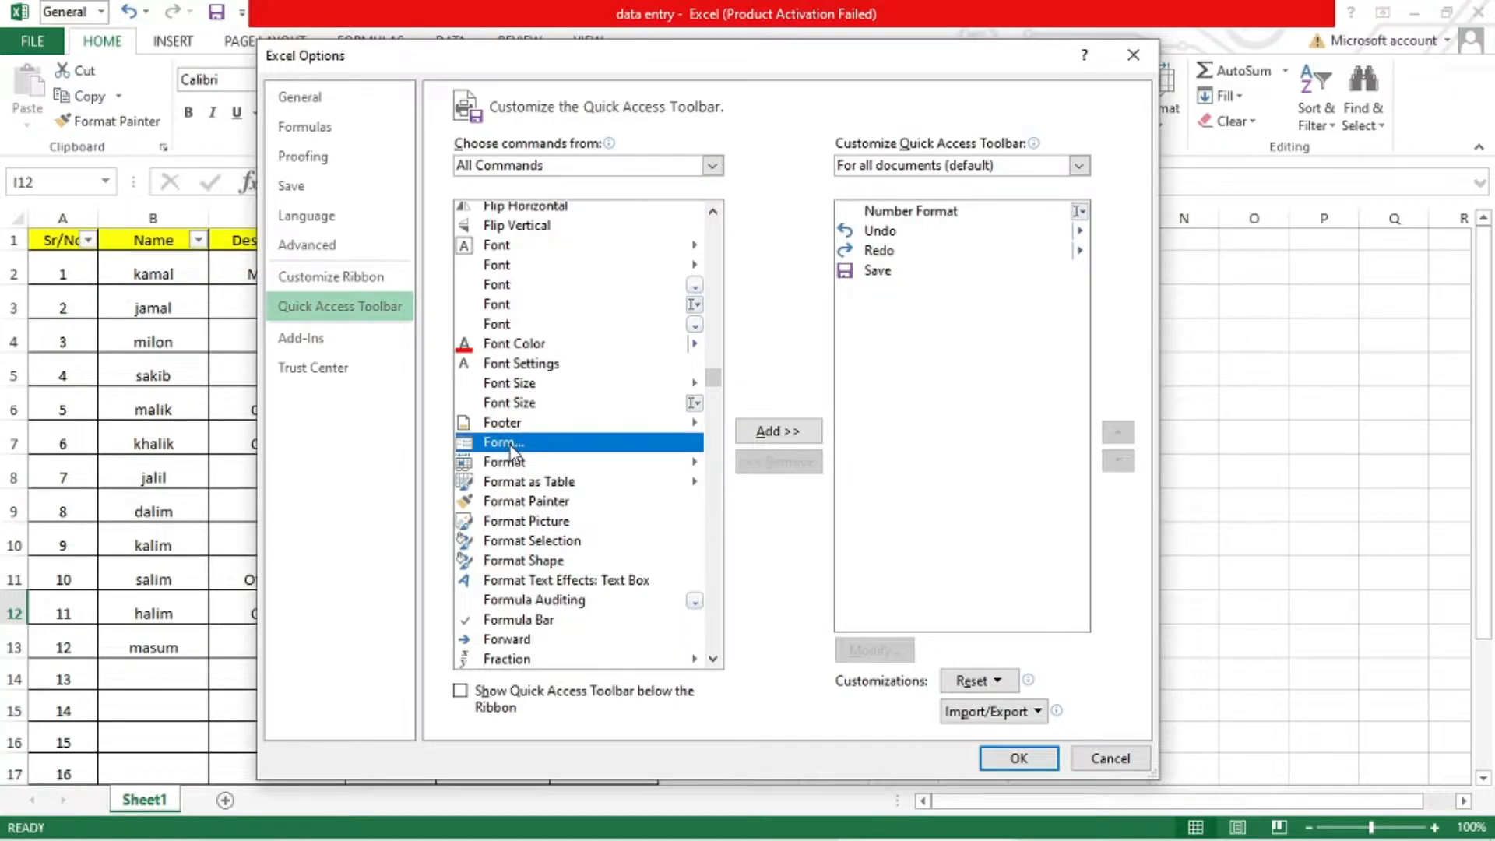
{"action": "left_click", "coordinate": [792, 434]}
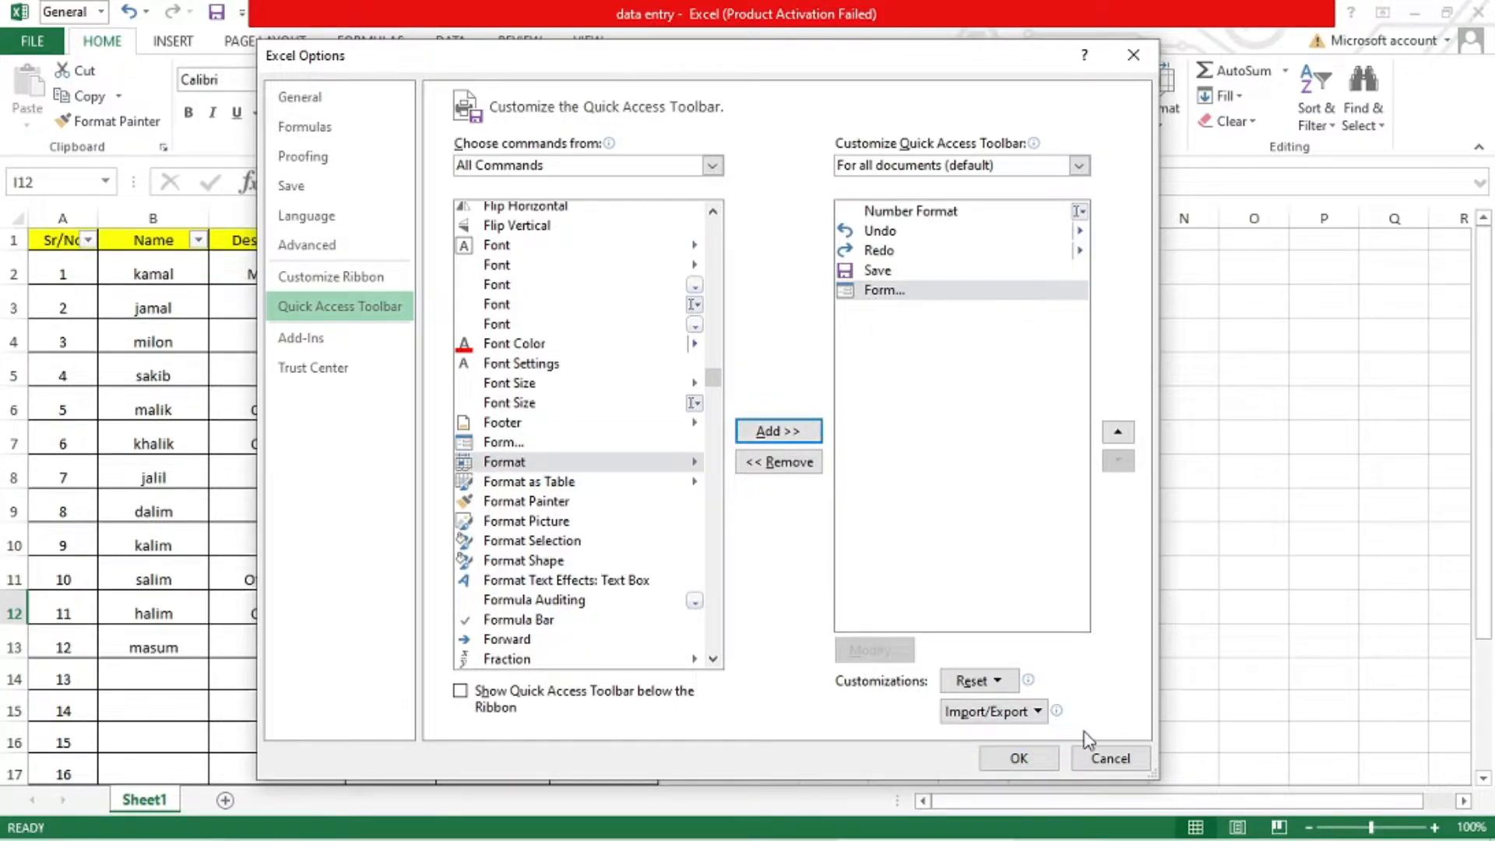
{"action": "left_click", "coordinate": [1020, 759]}
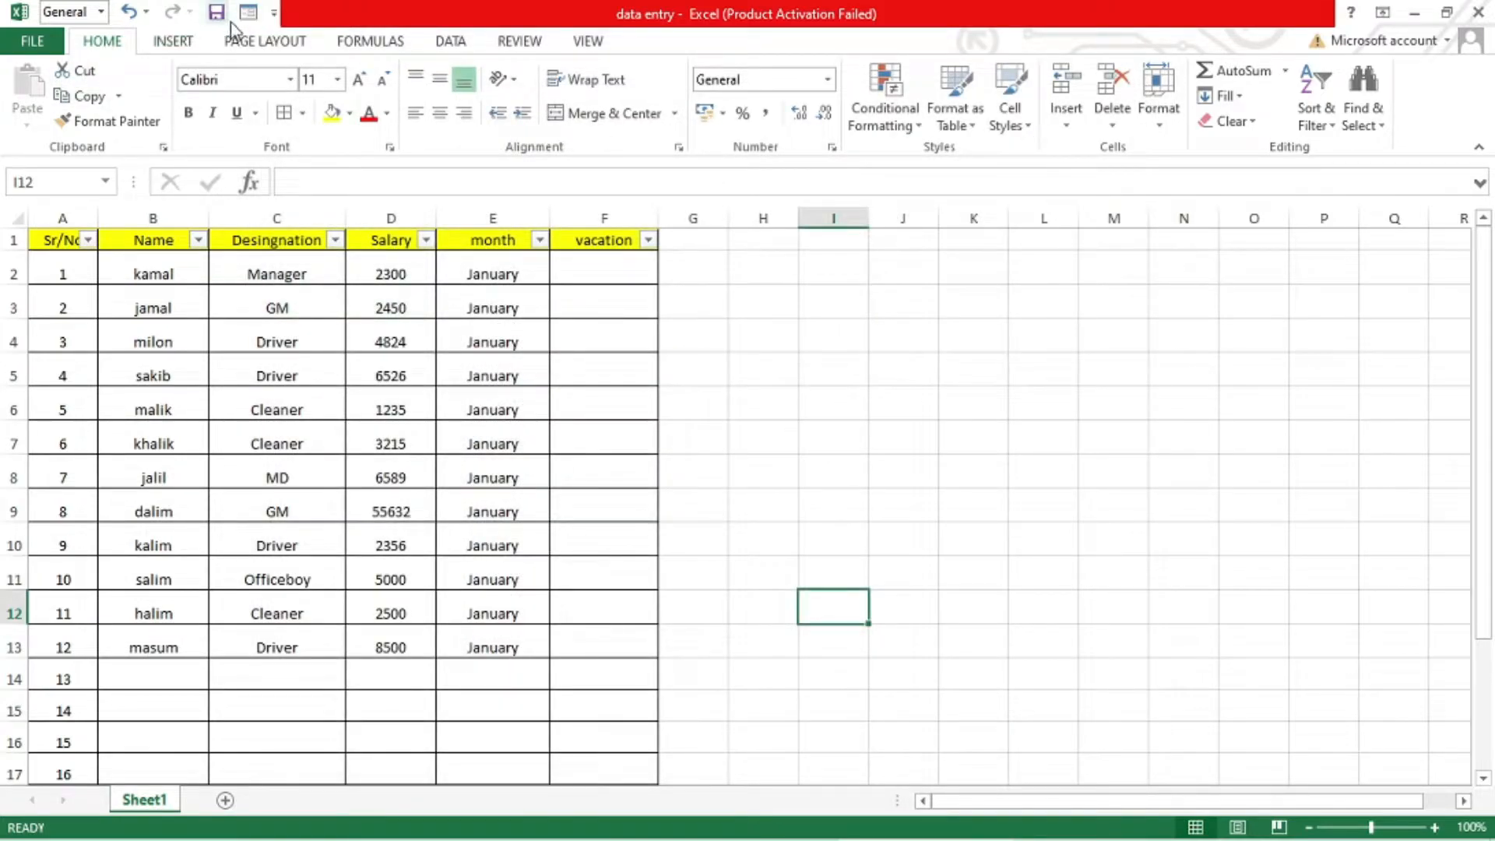
Review where the Form... command is listed among All Commands in the Quick Access Toolbar options, and close them without changes.
{"action": "left_click", "coordinate": [275, 16]}
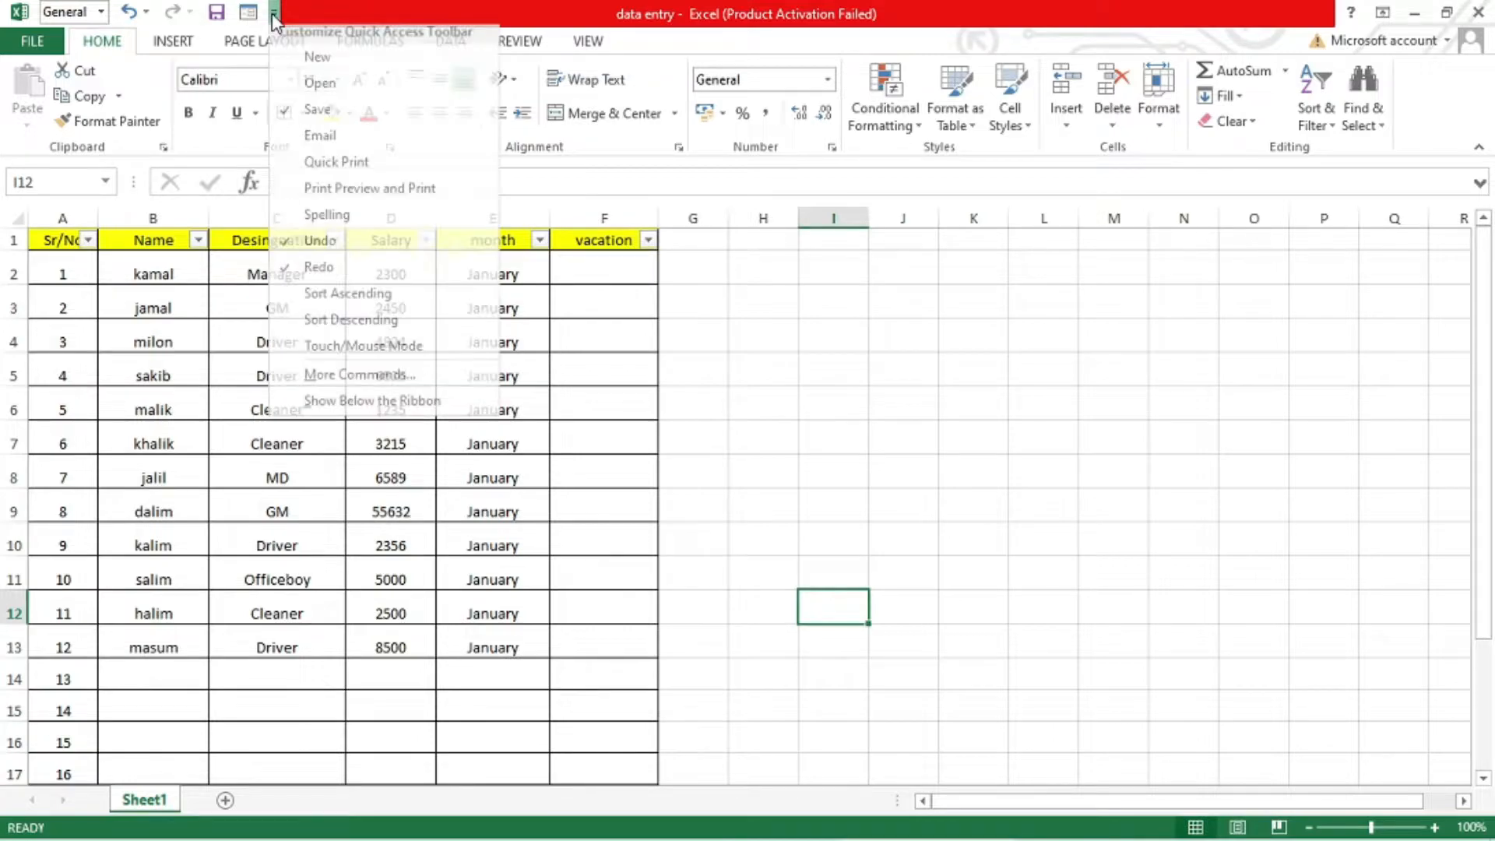
{"action": "left_click", "coordinate": [362, 383]}
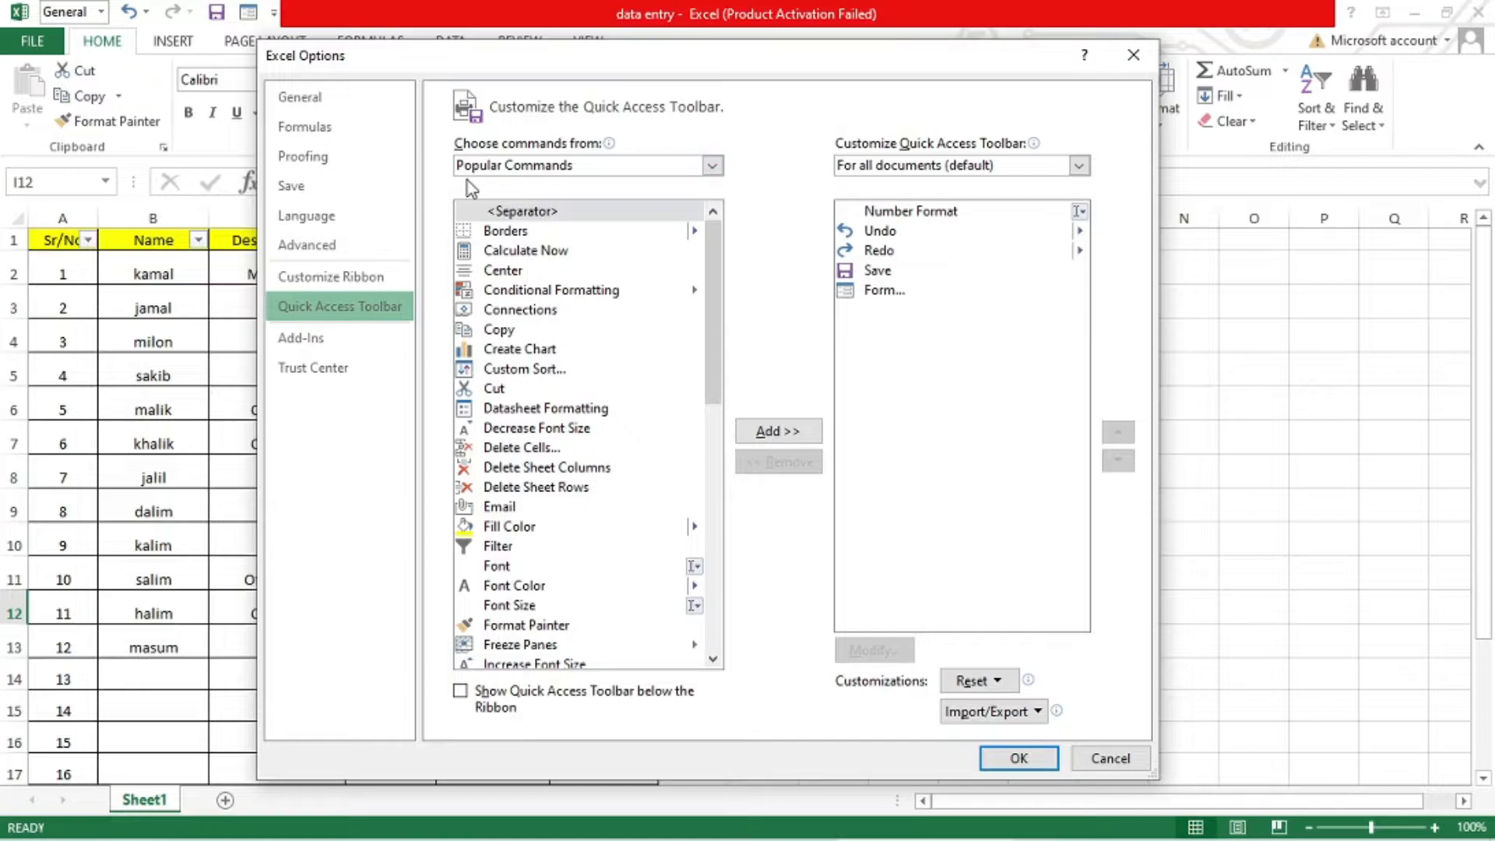
{"action": "left_click", "coordinate": [712, 167]}
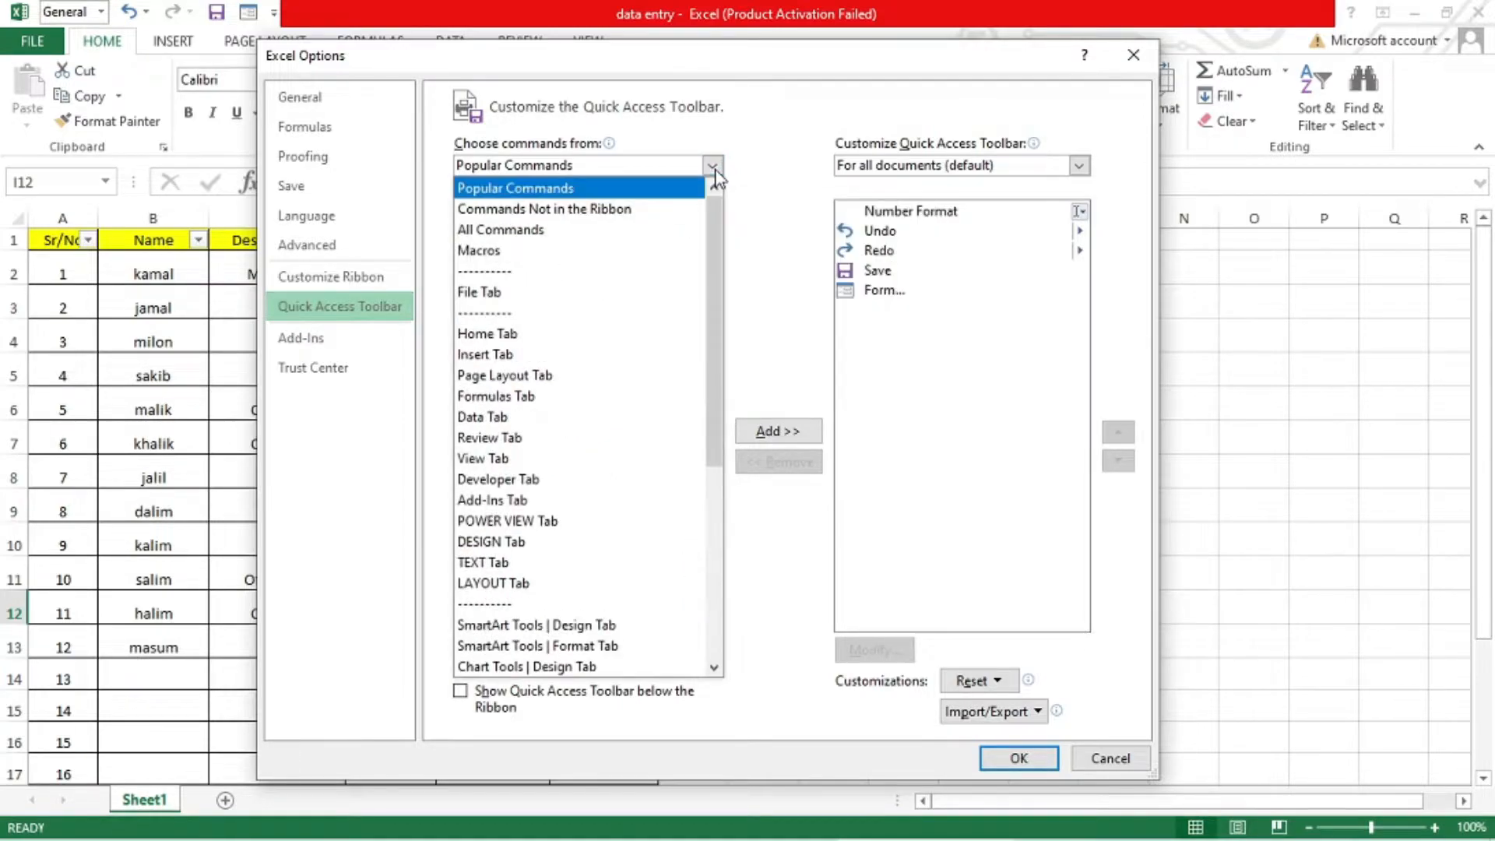
{"action": "left_click", "coordinate": [527, 230]}
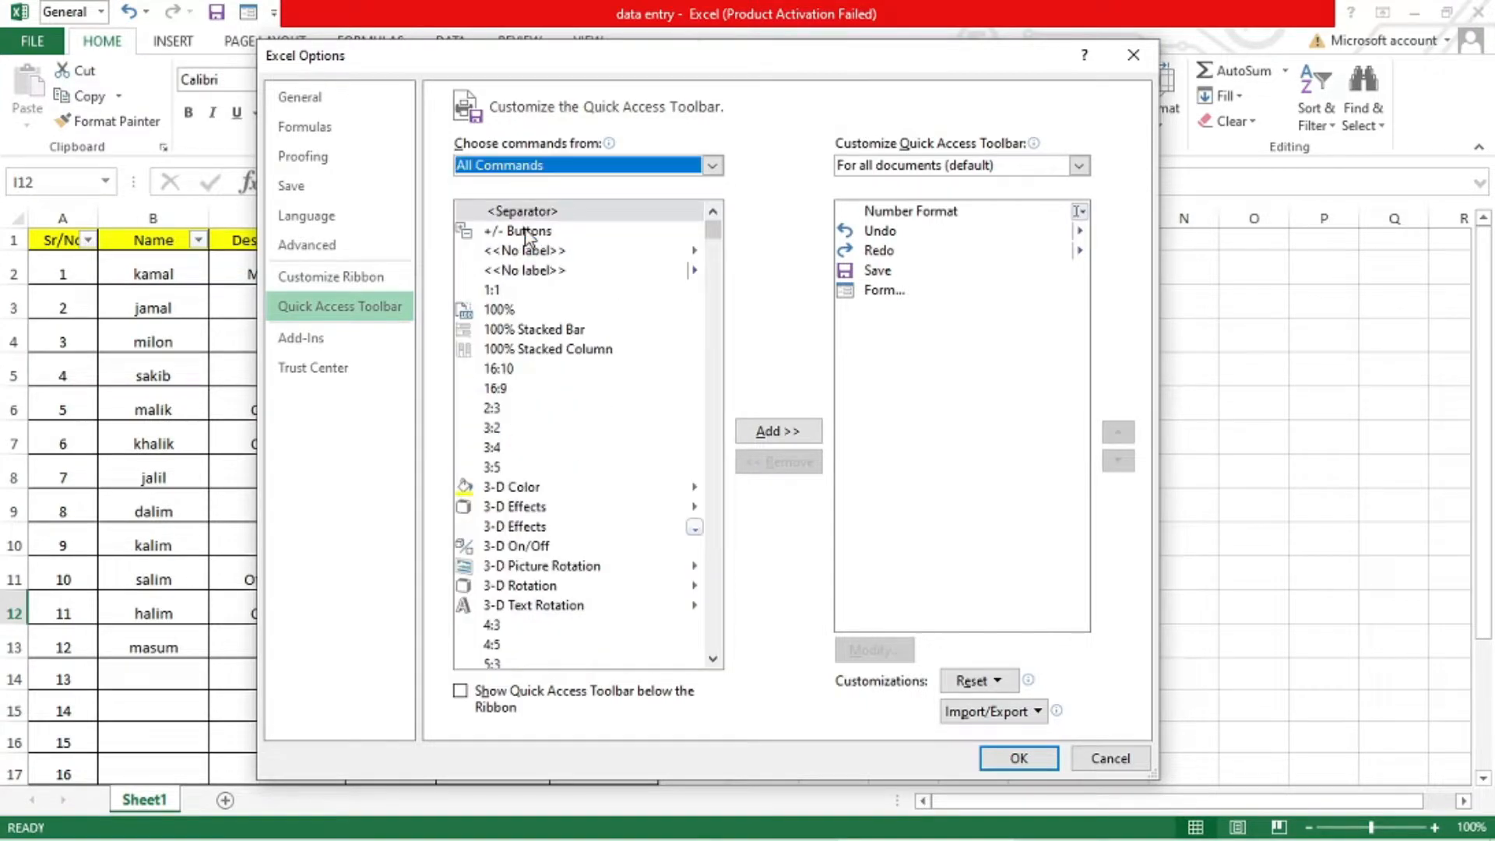
{"action": "left_click_drag", "start_coordinate": [720, 236], "coordinate": [667, 384]}
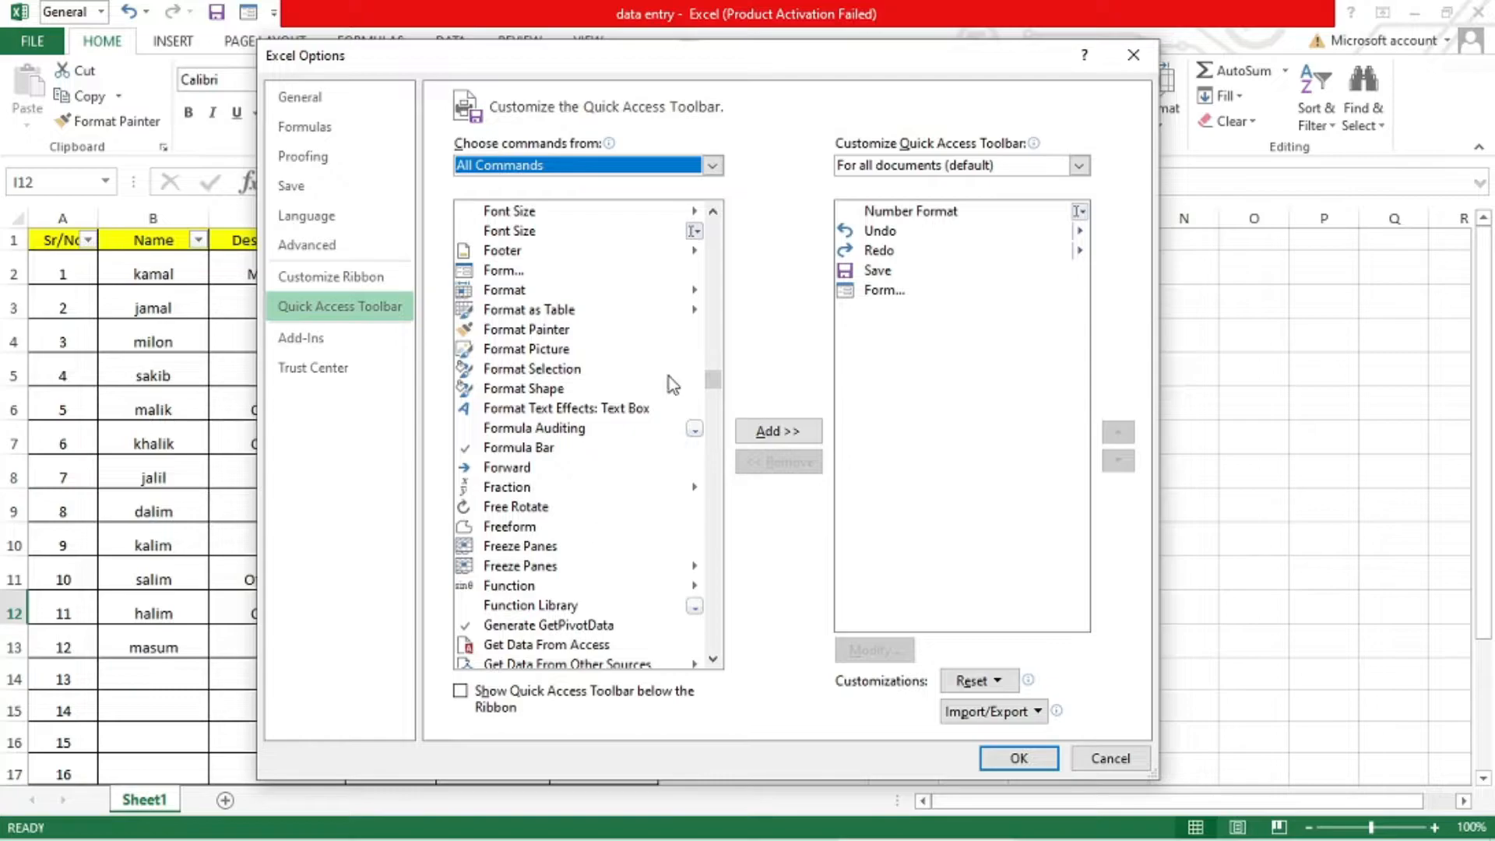
{"action": "left_click", "coordinate": [500, 278]}
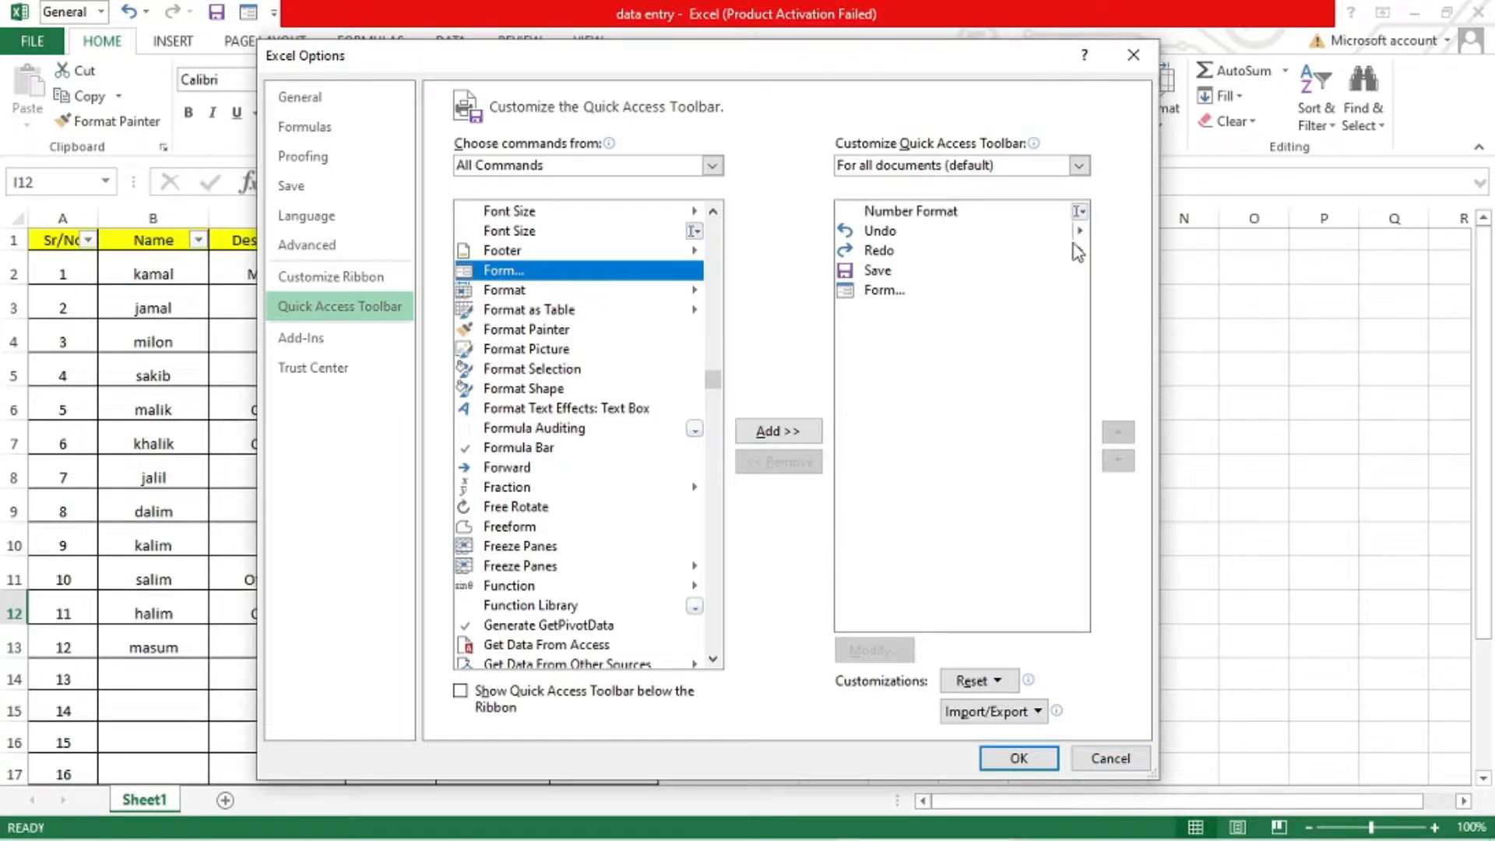
{"action": "left_click", "coordinate": [1134, 55]}
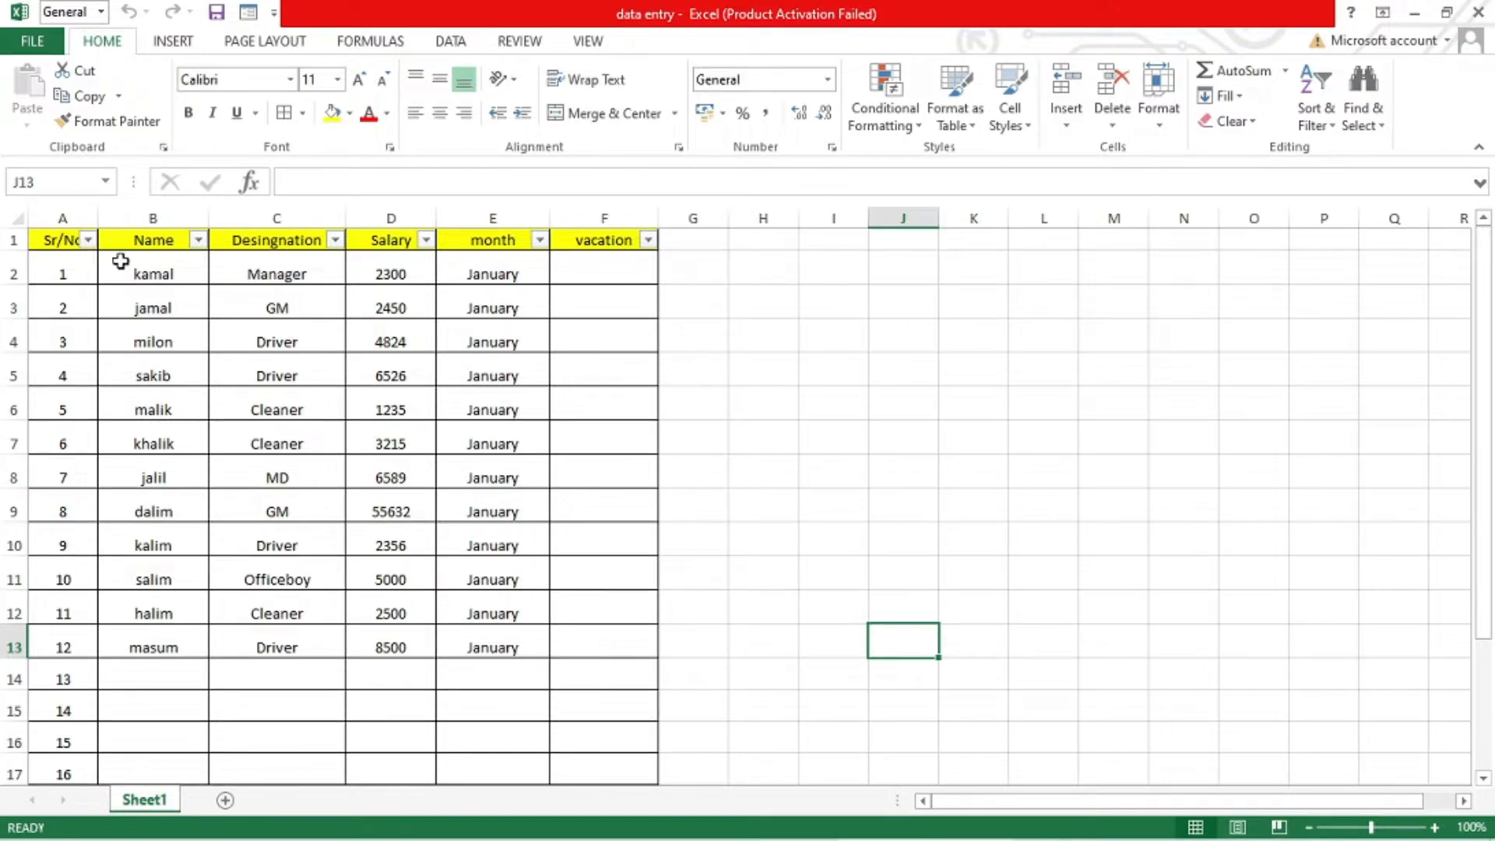
Copy the table's header row from A1:F1 and paste it beside the table starting at H1.
{"action": "left_click_drag", "start_coordinate": [61, 241], "coordinate": [602, 242]}
{"action": "key", "text": "ctrl+c"}
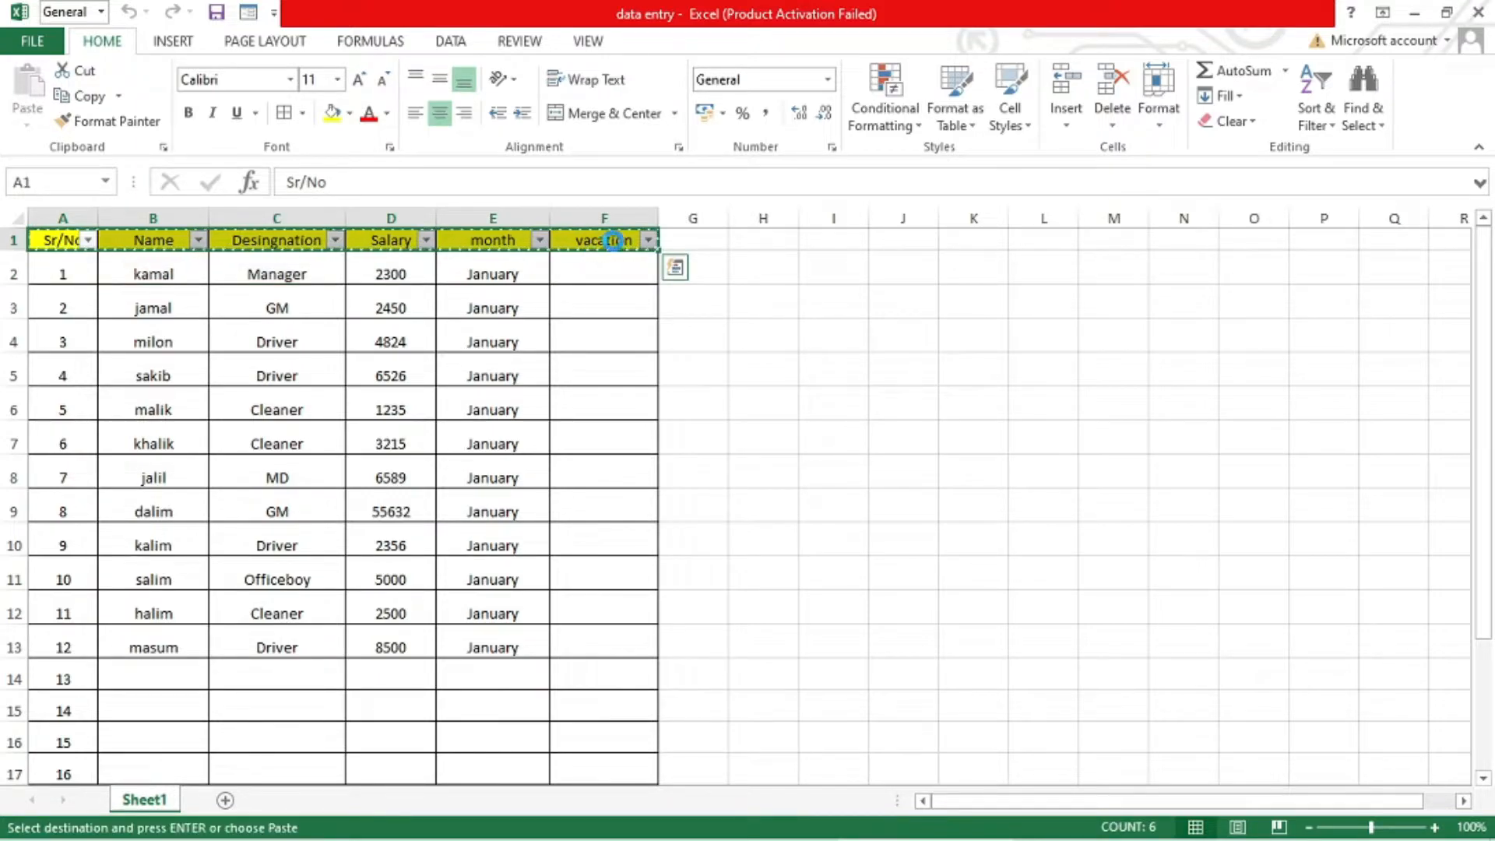
{"action": "left_click", "coordinate": [740, 240]}
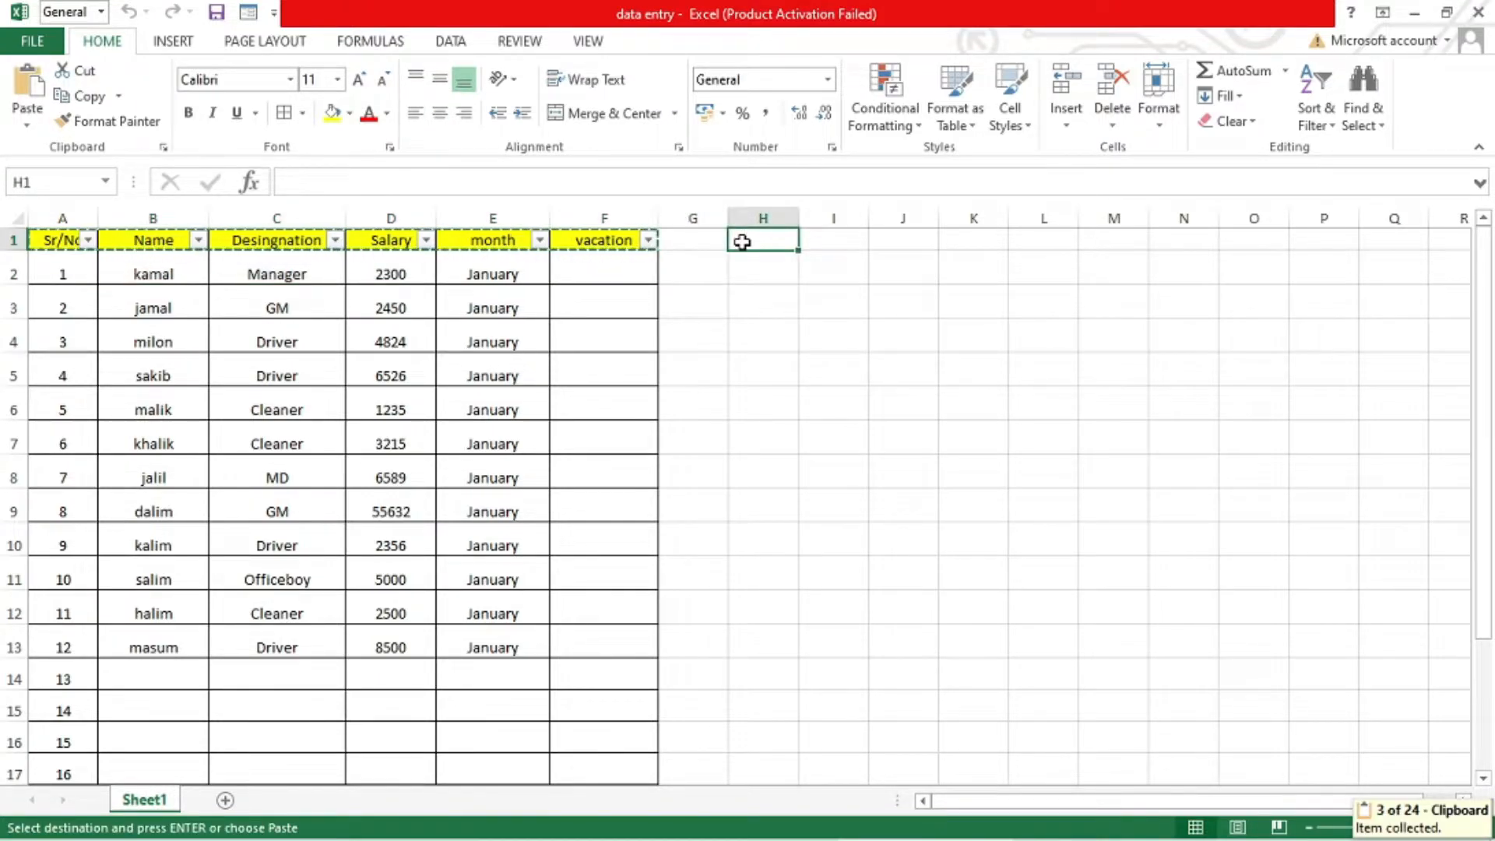
{"action": "key", "text": "ctrl+v"}
{"action": "left_click", "coordinate": [1087, 433]}
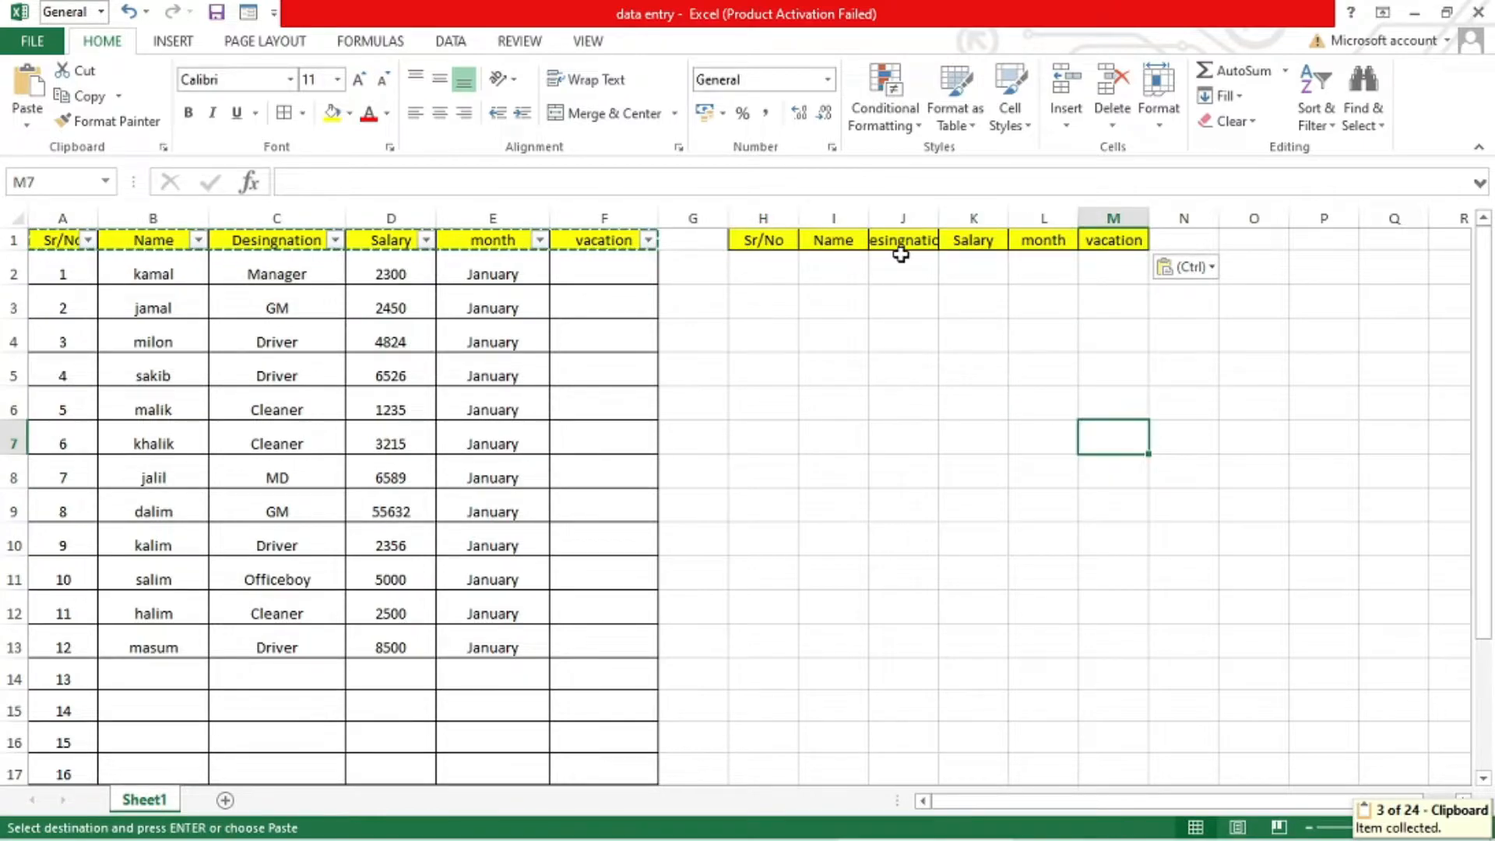
Narrow columns A to F to one equal width and widen column J to fit its Desingnation header.
{"action": "left_click_drag", "start_coordinate": [631, 219], "coordinate": [62, 219]}
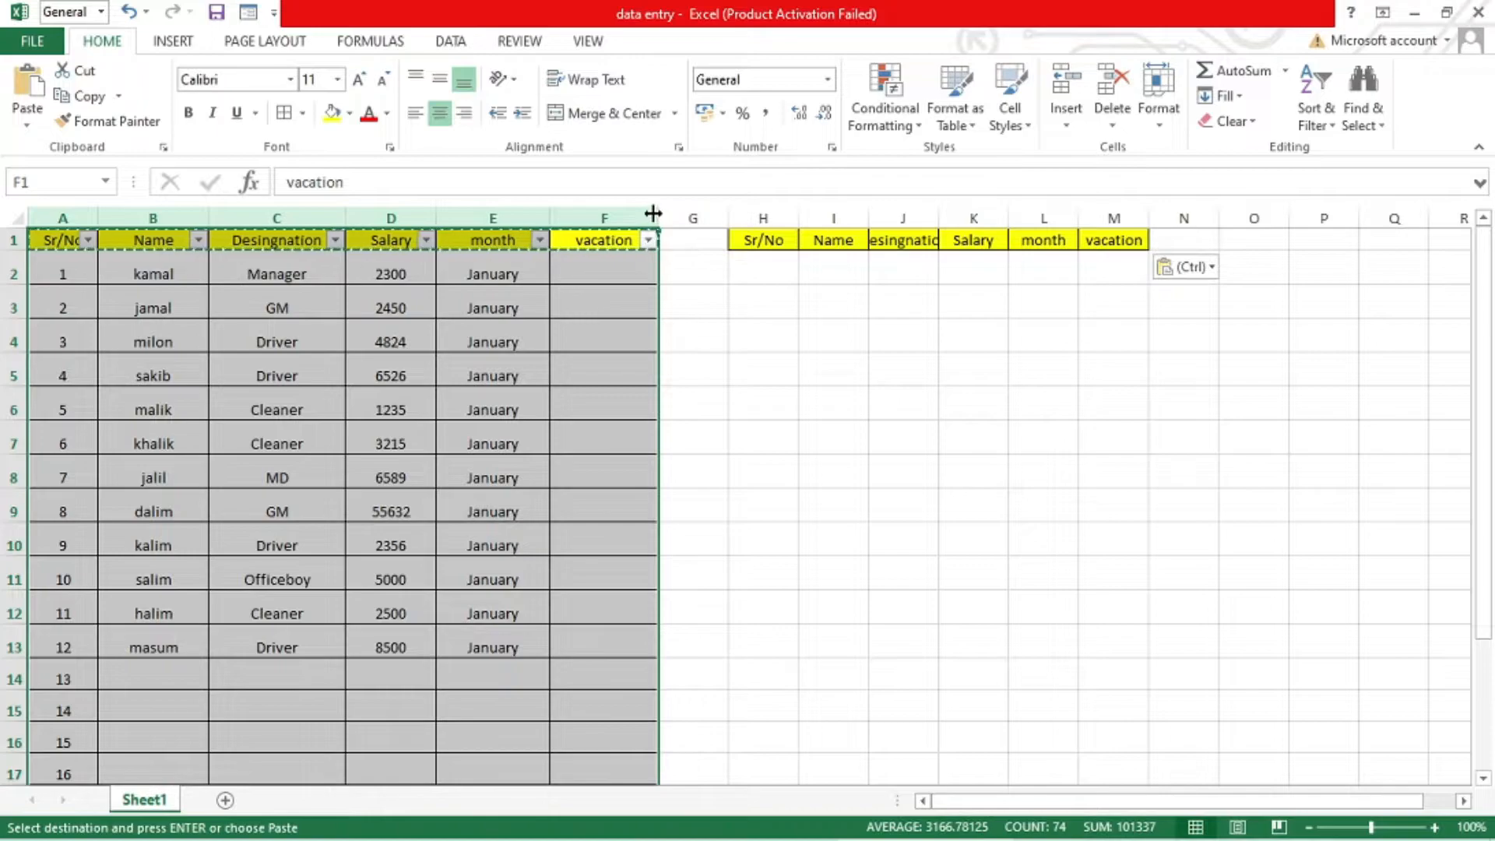
{"action": "left_click_drag", "start_coordinate": [659, 218], "coordinate": [701, 218]}
{"action": "left_click", "coordinate": [627, 210]}
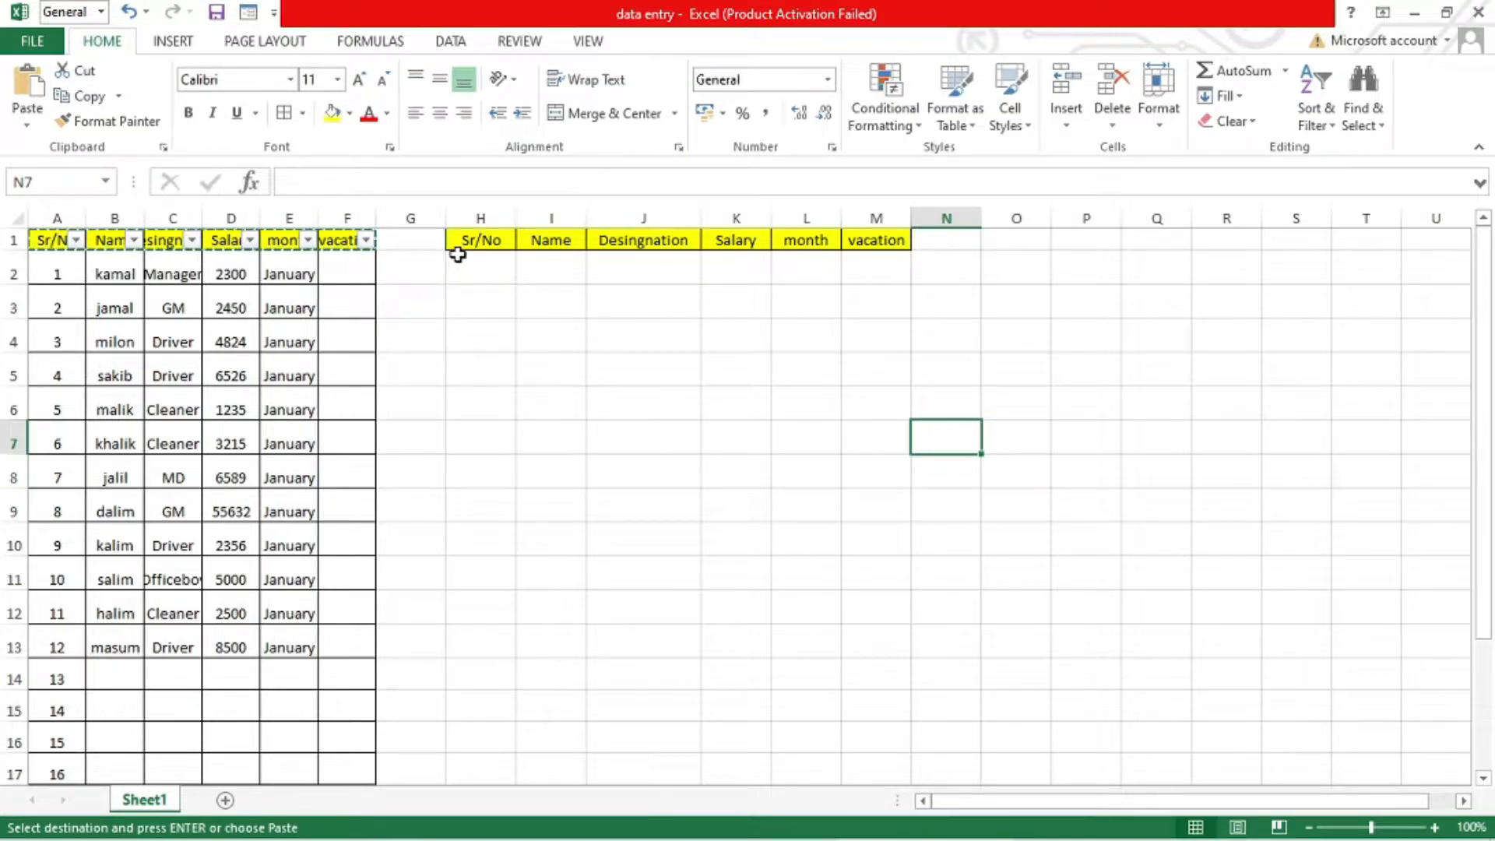
Open the data entry form for the header range H1:M1, using its first row as labels, and place it clear of the headers.
{"action": "left_click_drag", "start_coordinate": [459, 245], "coordinate": [879, 257]}
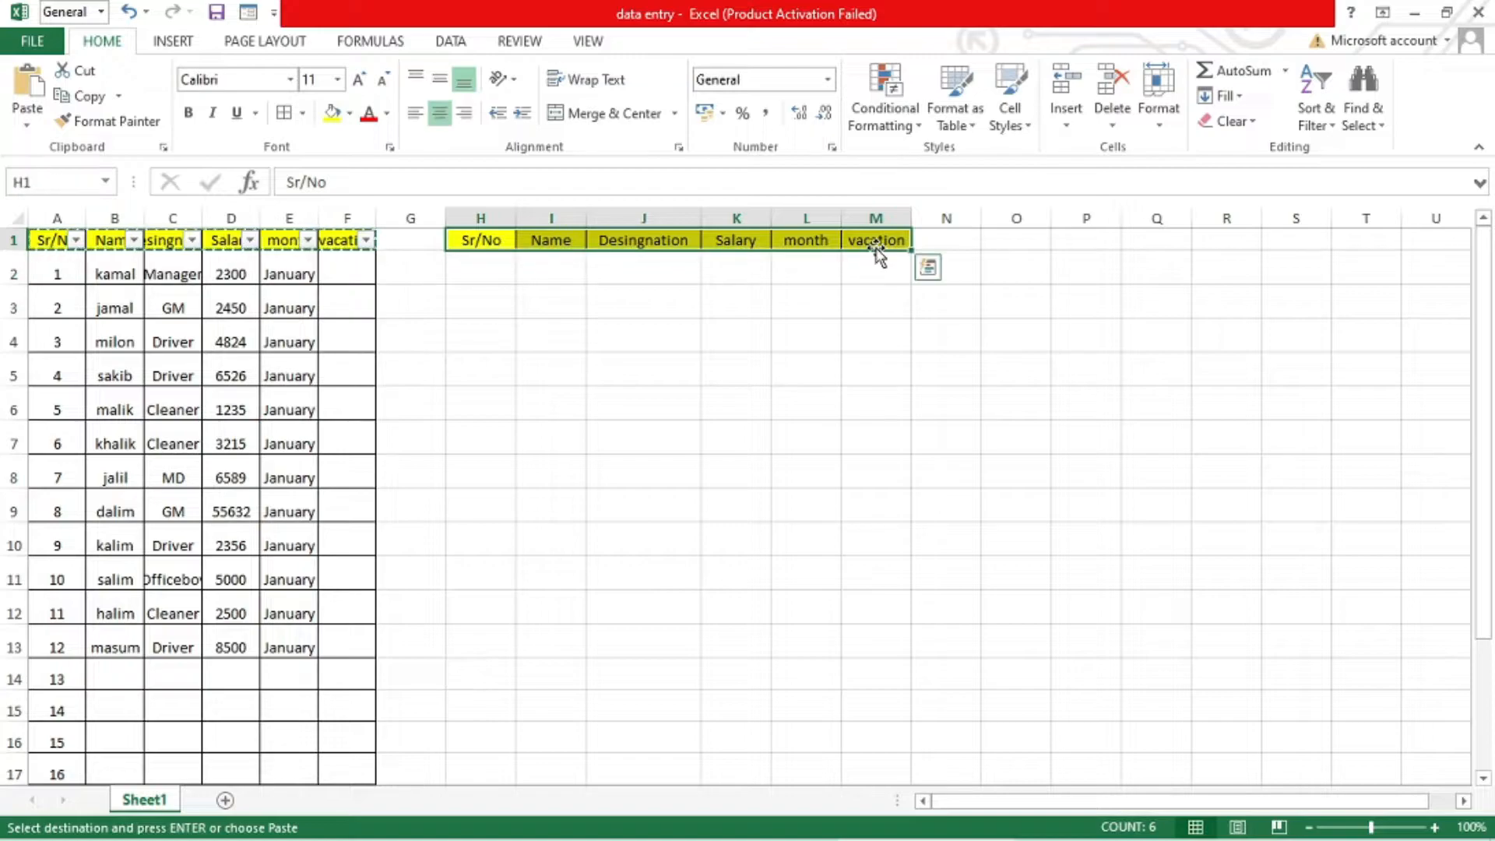
{"action": "left_click", "coordinate": [249, 20]}
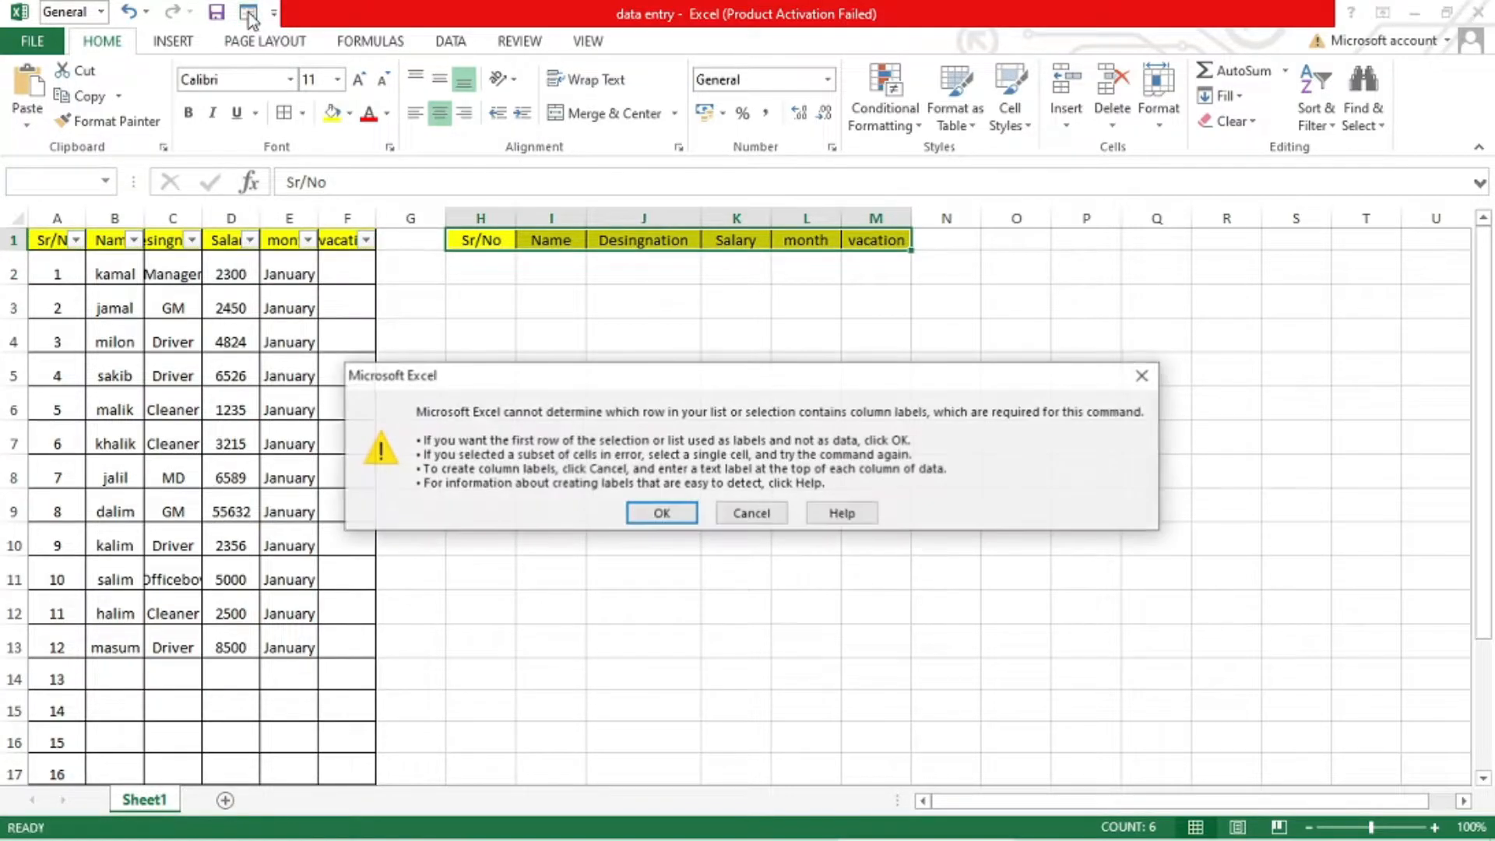
{"action": "left_click", "coordinate": [674, 516]}
{"action": "left_click_drag", "start_coordinate": [997, 330], "coordinate": [1119, 306]}
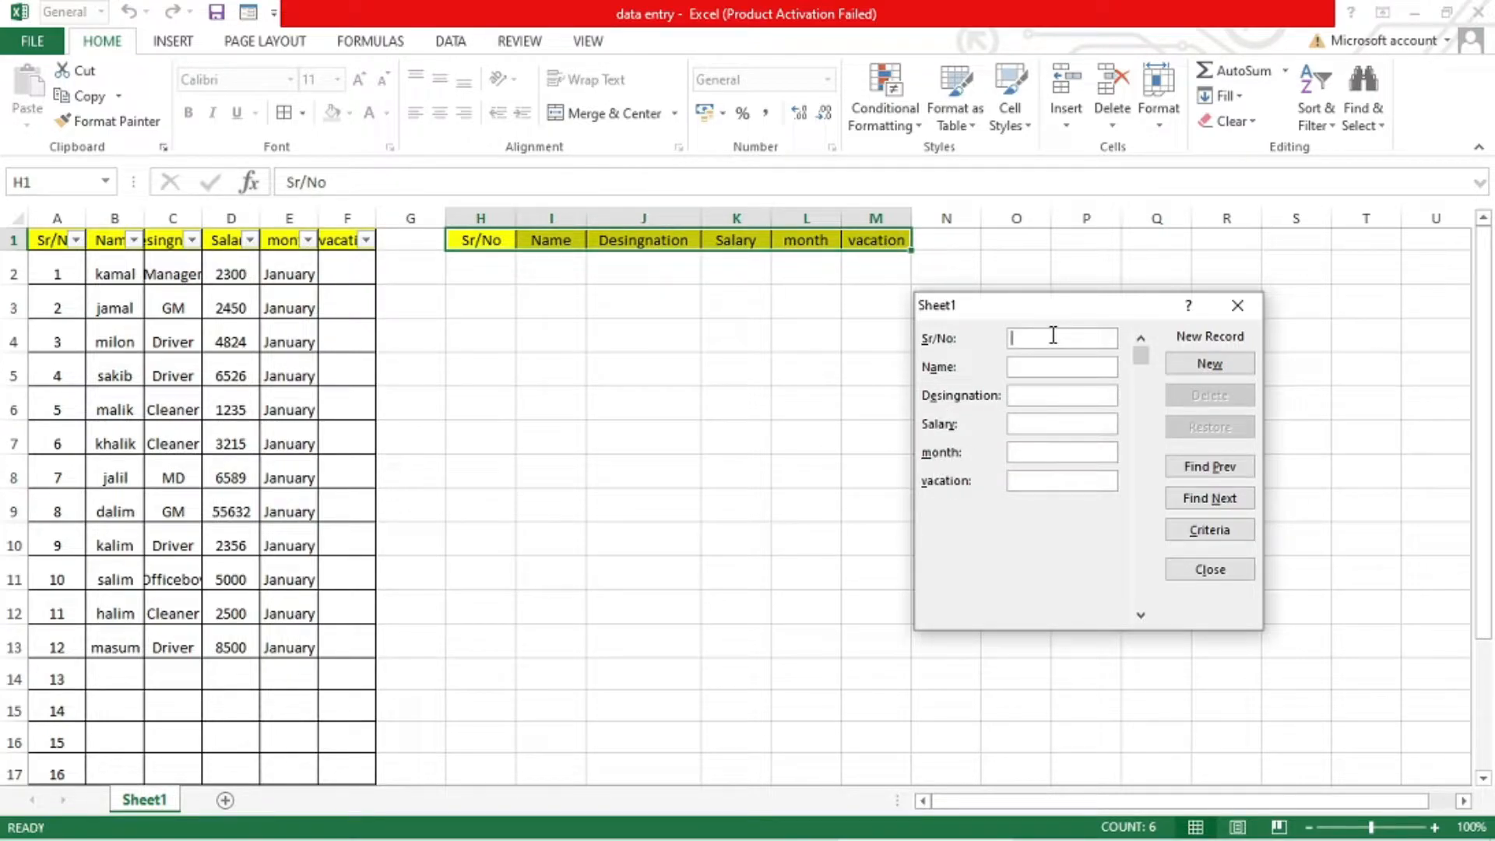
Add a record through the form with Sr/No 1, the employee's name, designation manager, salary 2590, month february and vacation march.
{"action": "type", "text": "1"}
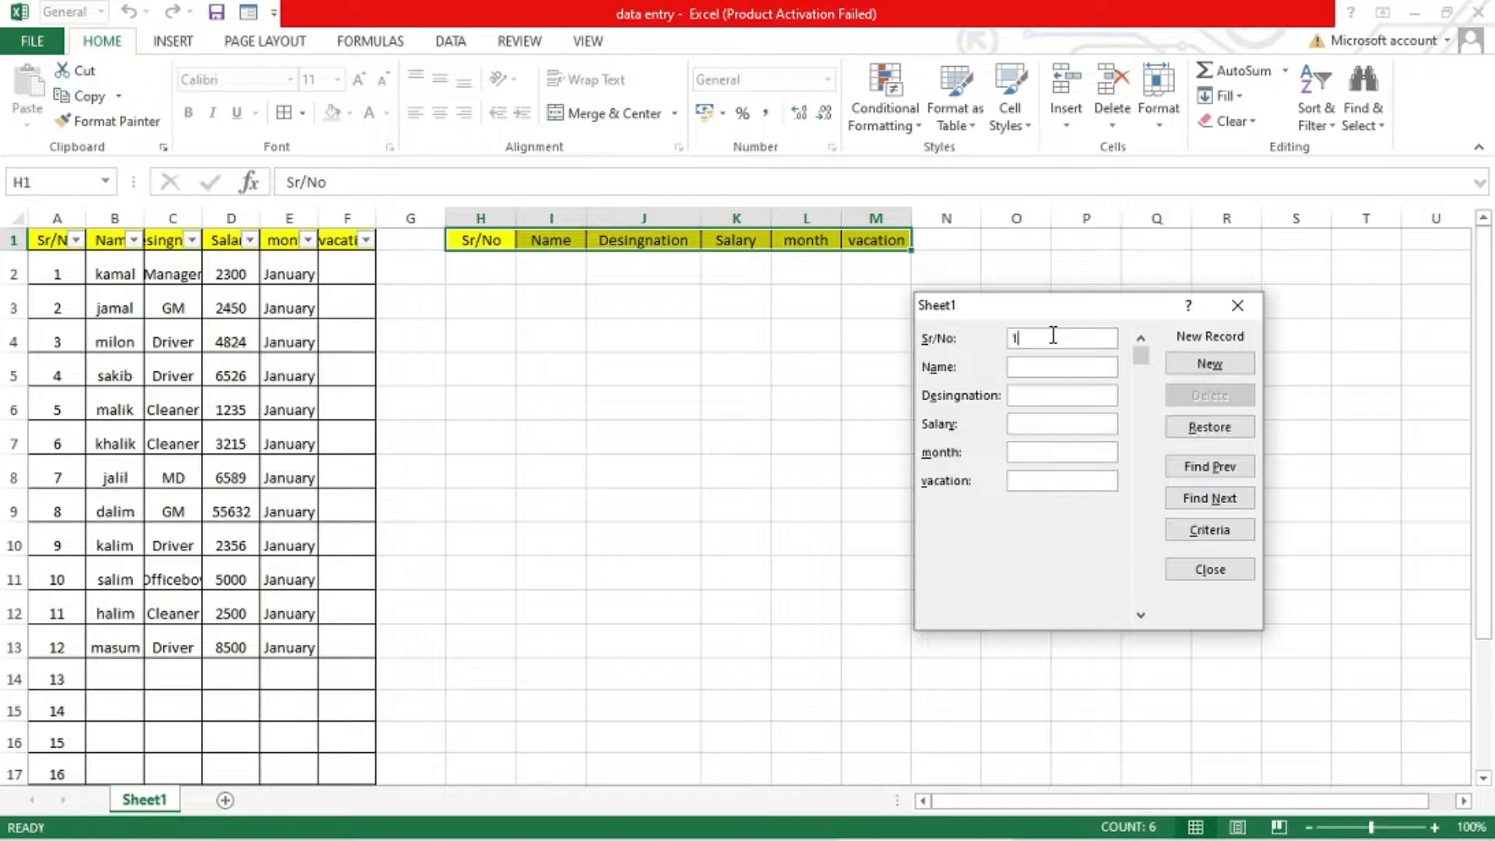
{"action": "key", "text": "Tab"}
{"action": "type", "text": "kajol"}
{"action": "key", "text": "Tab"}
{"action": "type", "text": "manager"}
{"action": "key", "text": "Tab"}
{"action": "type", "text": "2590"}
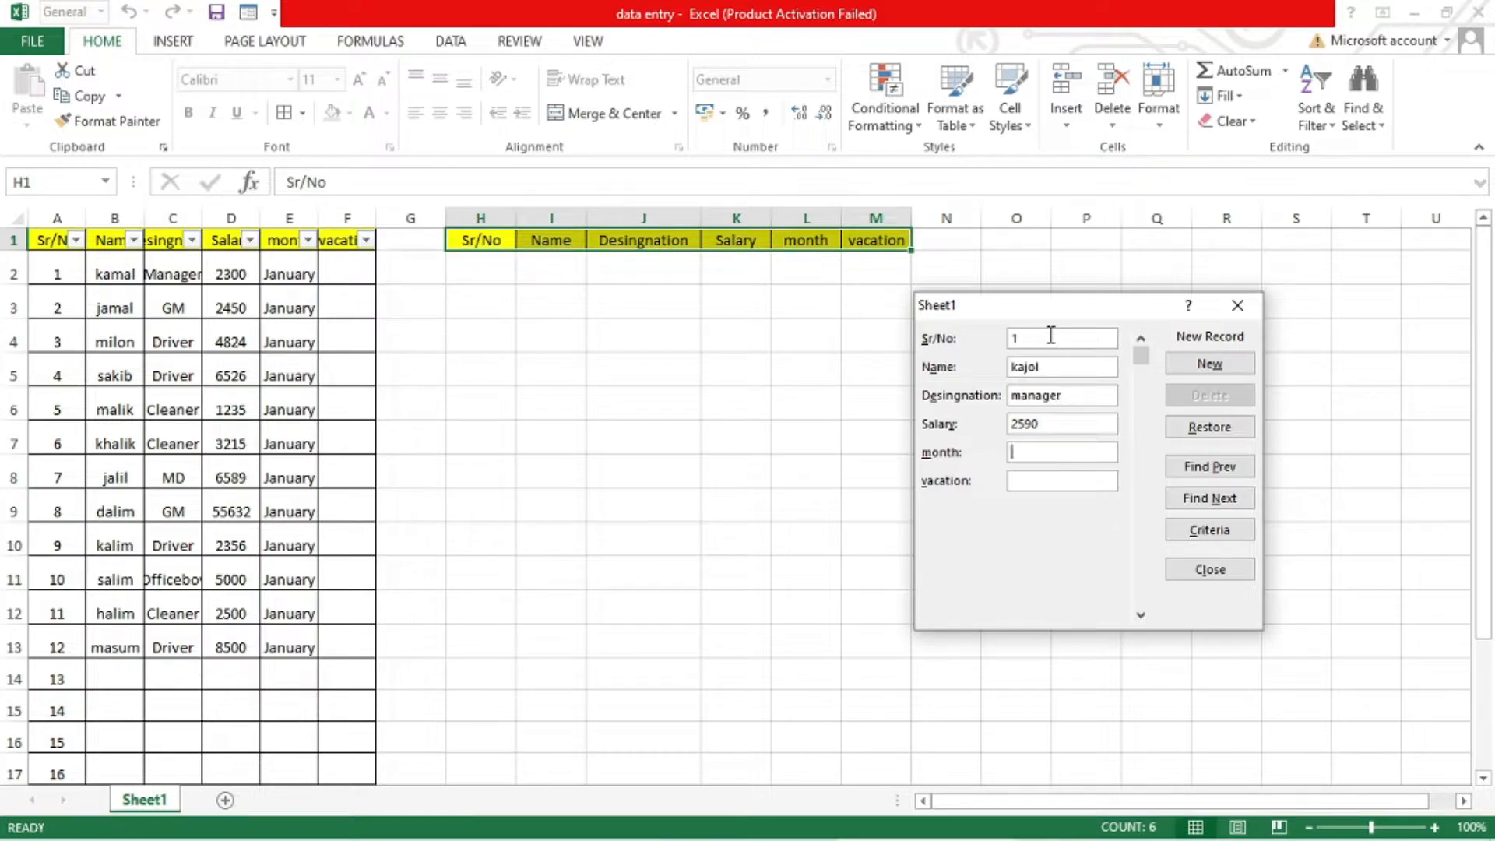
{"action": "type", "text": "febru"}
{"action": "type", "text": "ary"}
{"action": "type", "text": "march"}
{"action": "key", "text": "Return"}
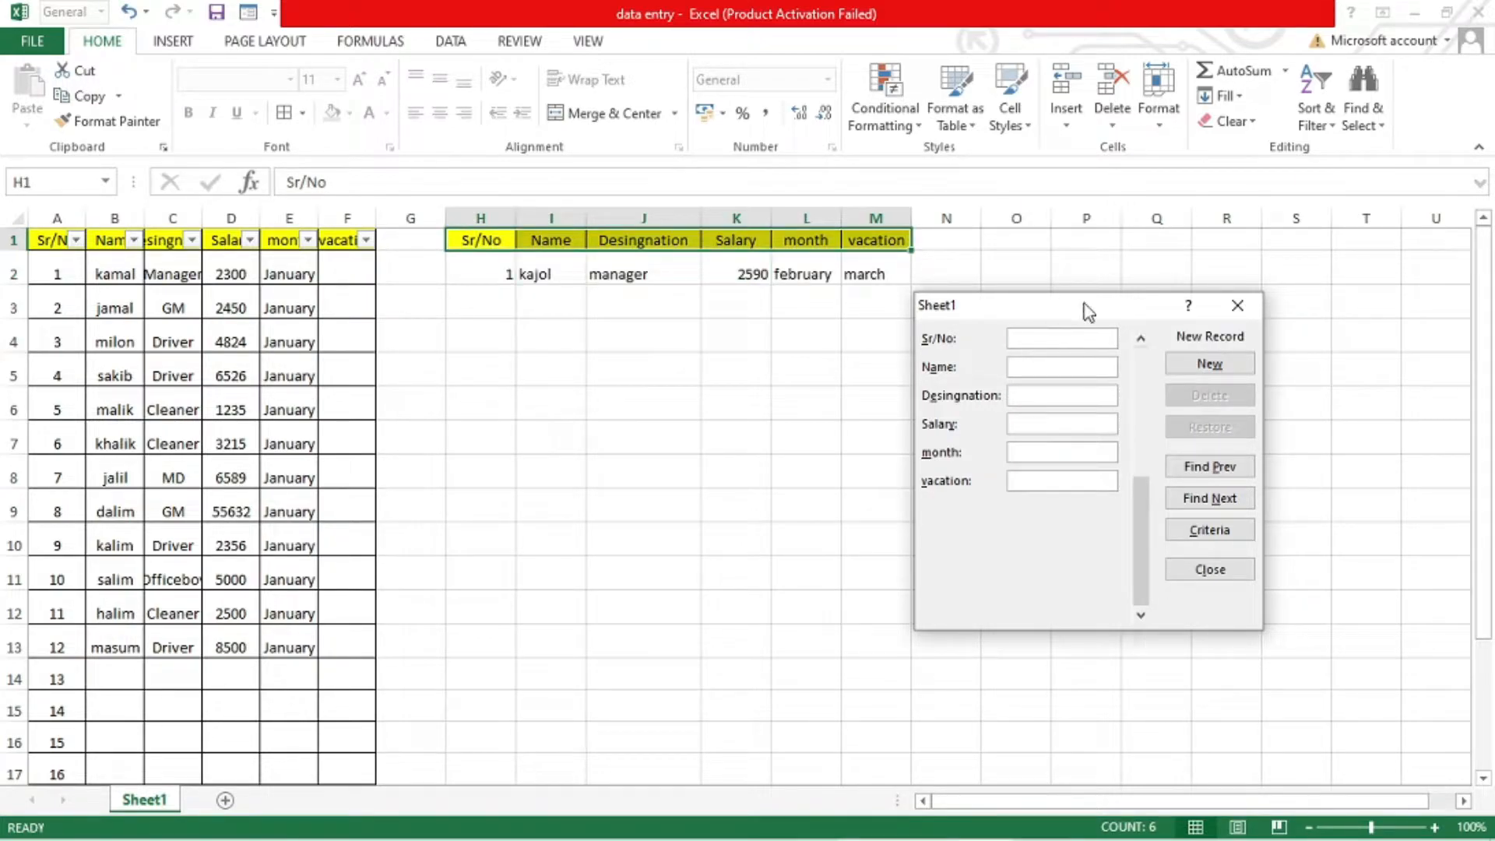
Add a second record through the form with Sr/No 2, the employee's name, designation office boy, salary 2300, month APRIL and vacation july.
{"action": "left_click_drag", "start_coordinate": [1085, 306], "coordinate": [1129, 274]}
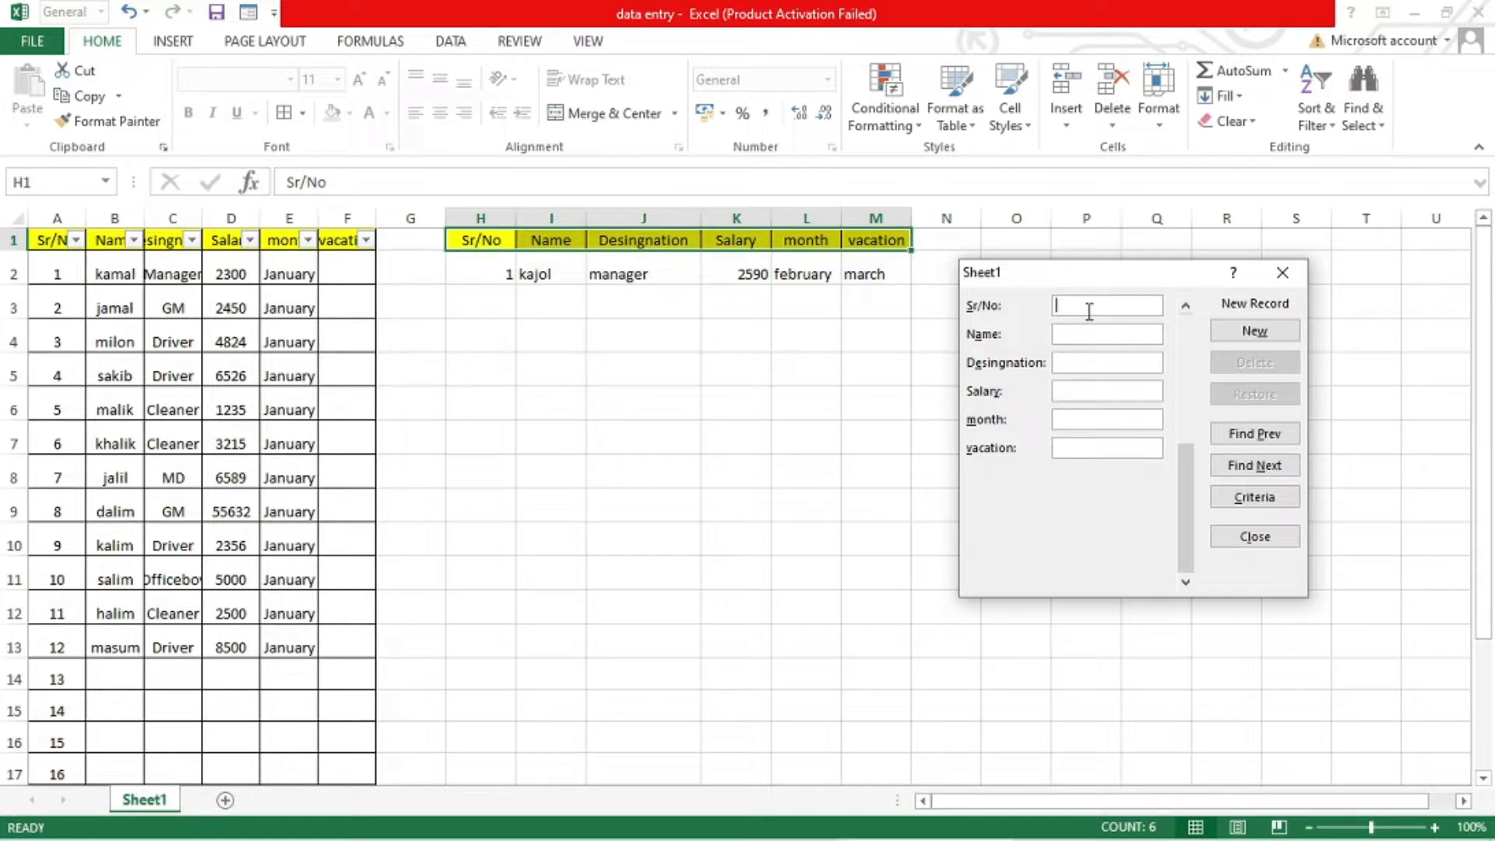
{"action": "type", "text": "2"}
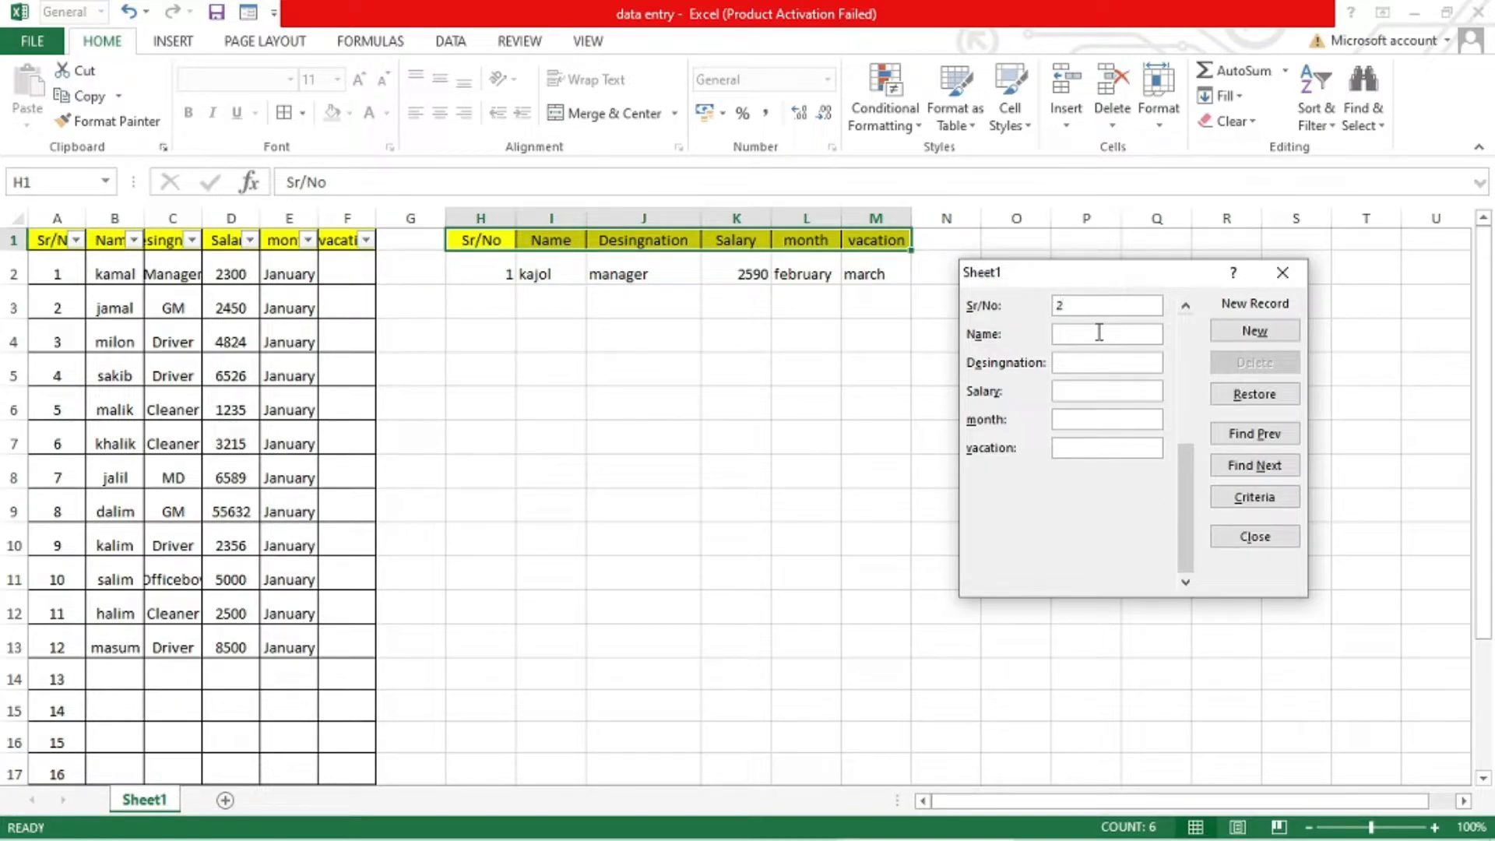
{"action": "left_click", "coordinate": [1098, 332]}
{"action": "type", "text": "mamun"}
{"action": "key", "text": "Tab"}
{"action": "type", "text": "office boiy"}
{"action": "key", "text": "BackSpace"}
{"action": "key", "text": "BackSpace"}
{"action": "type", "text": "y"}
{"action": "key", "text": "Tab"}
{"action": "type", "text": "2300"}
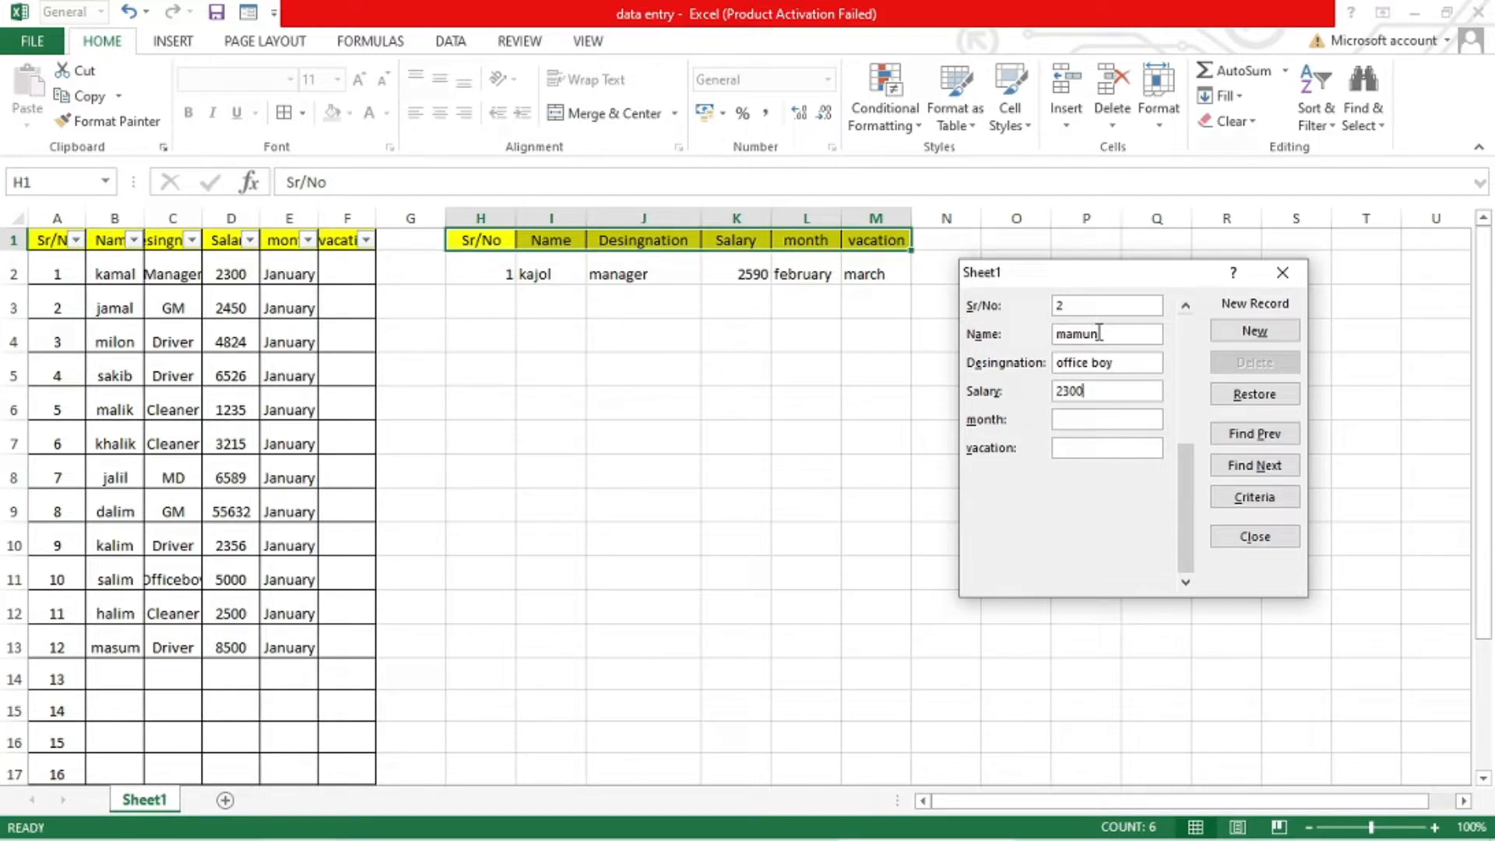
{"action": "key", "text": "Tab"}
{"action": "type", "text": "APRIL"}
{"action": "type", "text": "july"}
{"action": "key", "text": "Return"}
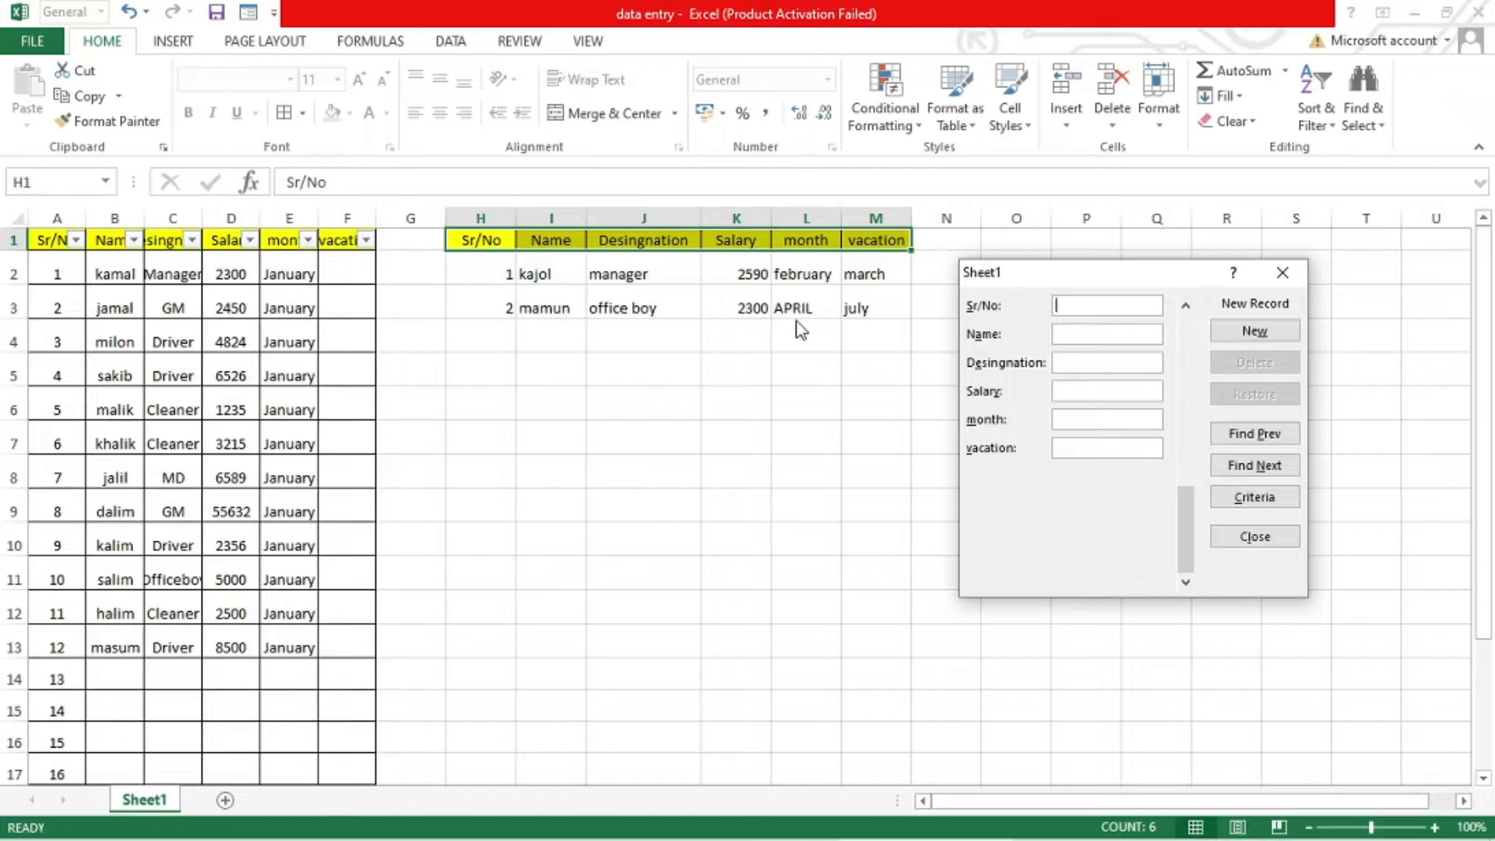
Close the data form and apply all borders and centre alignment to the two new records in H2:M3.
{"action": "left_click_drag", "start_coordinate": [1148, 267], "coordinate": [1194, 262]}
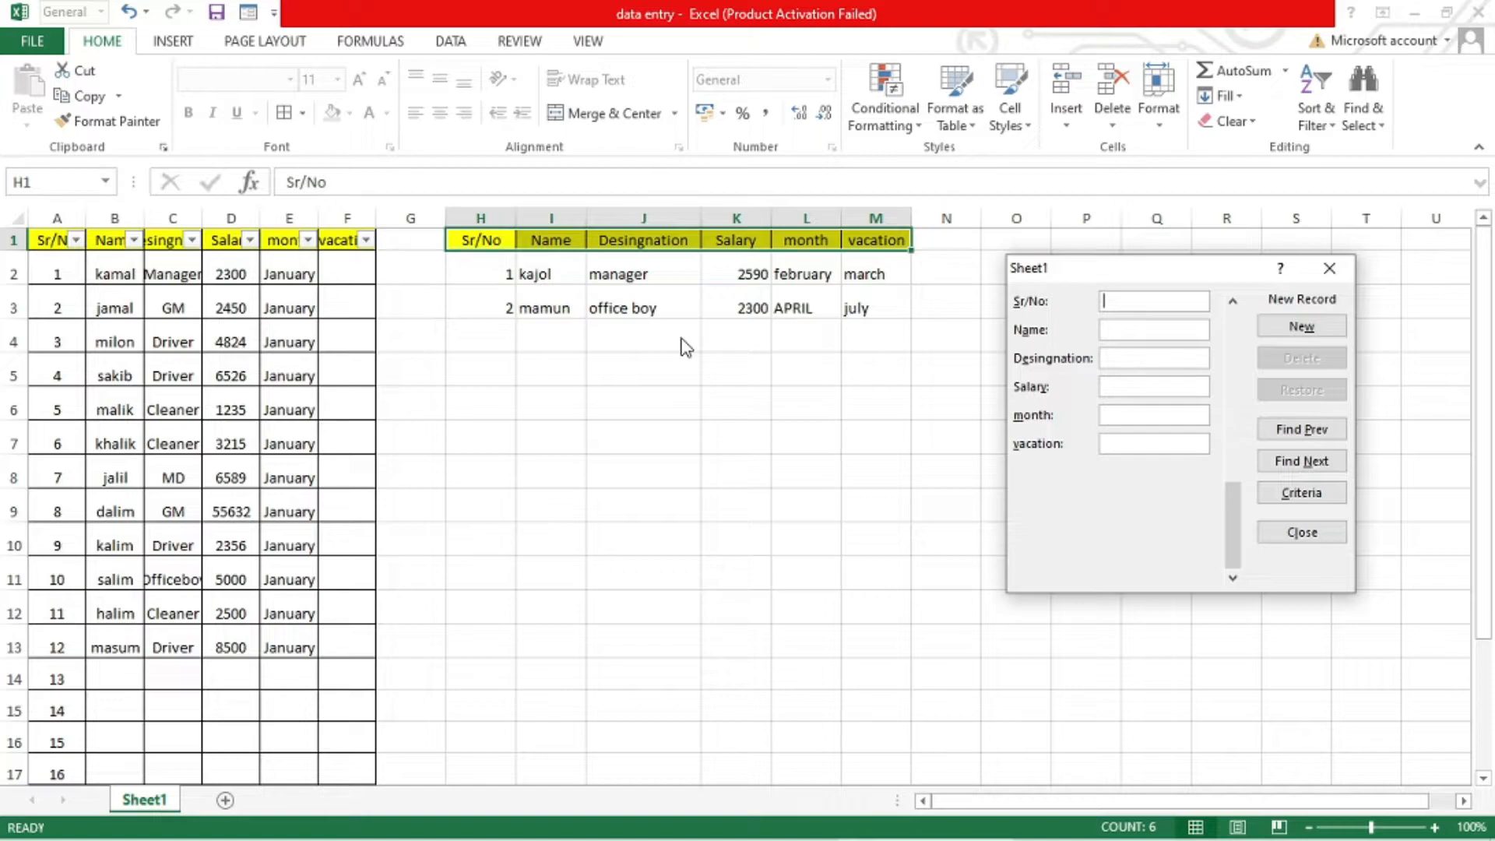
{"action": "left_click", "coordinate": [1329, 268]}
{"action": "left_click", "coordinate": [761, 441]}
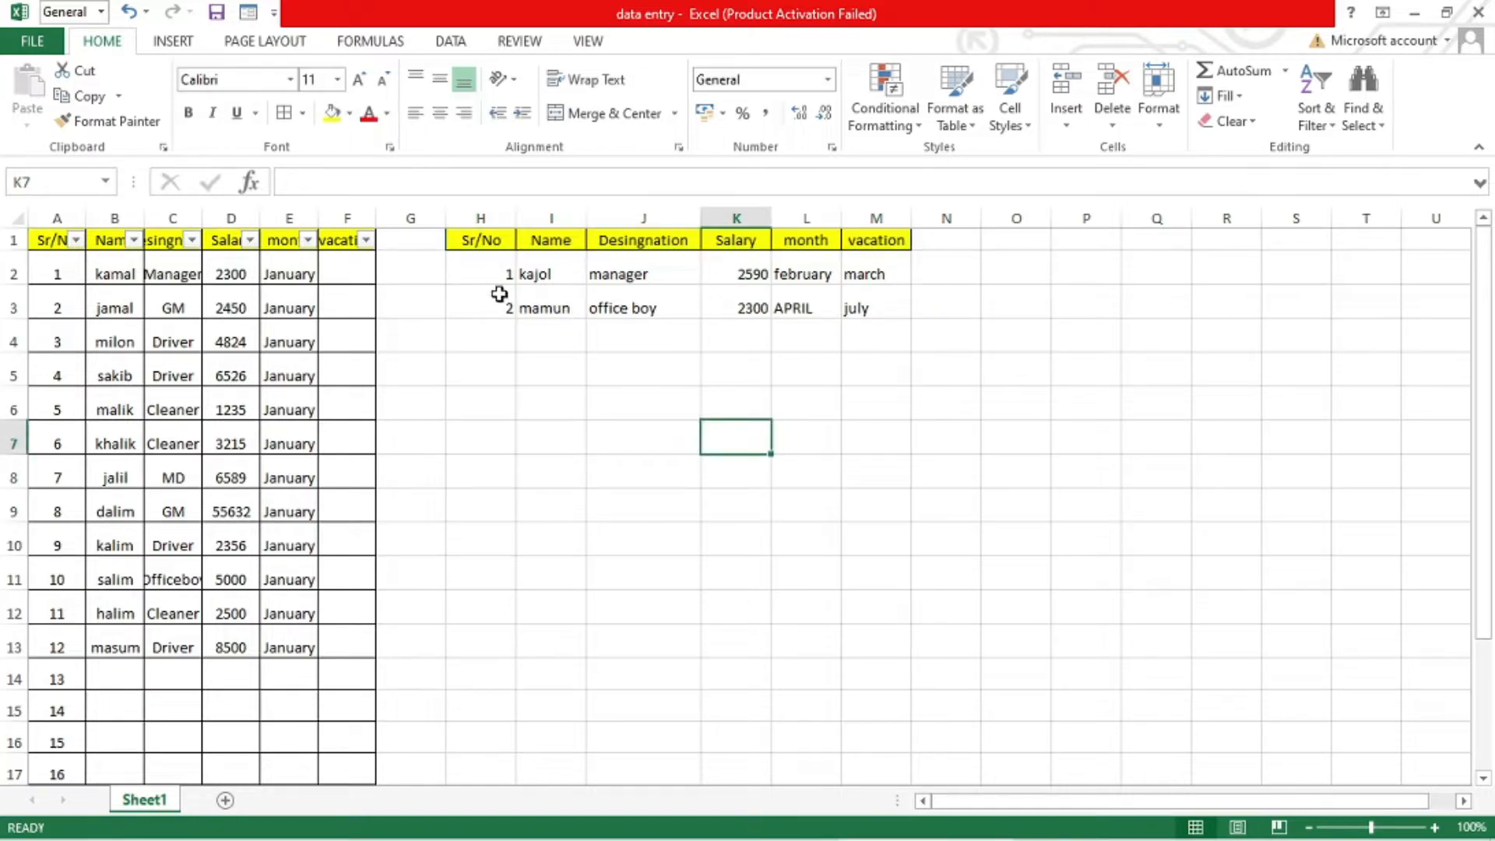
{"action": "left_click_drag", "start_coordinate": [502, 284], "coordinate": [854, 296]}
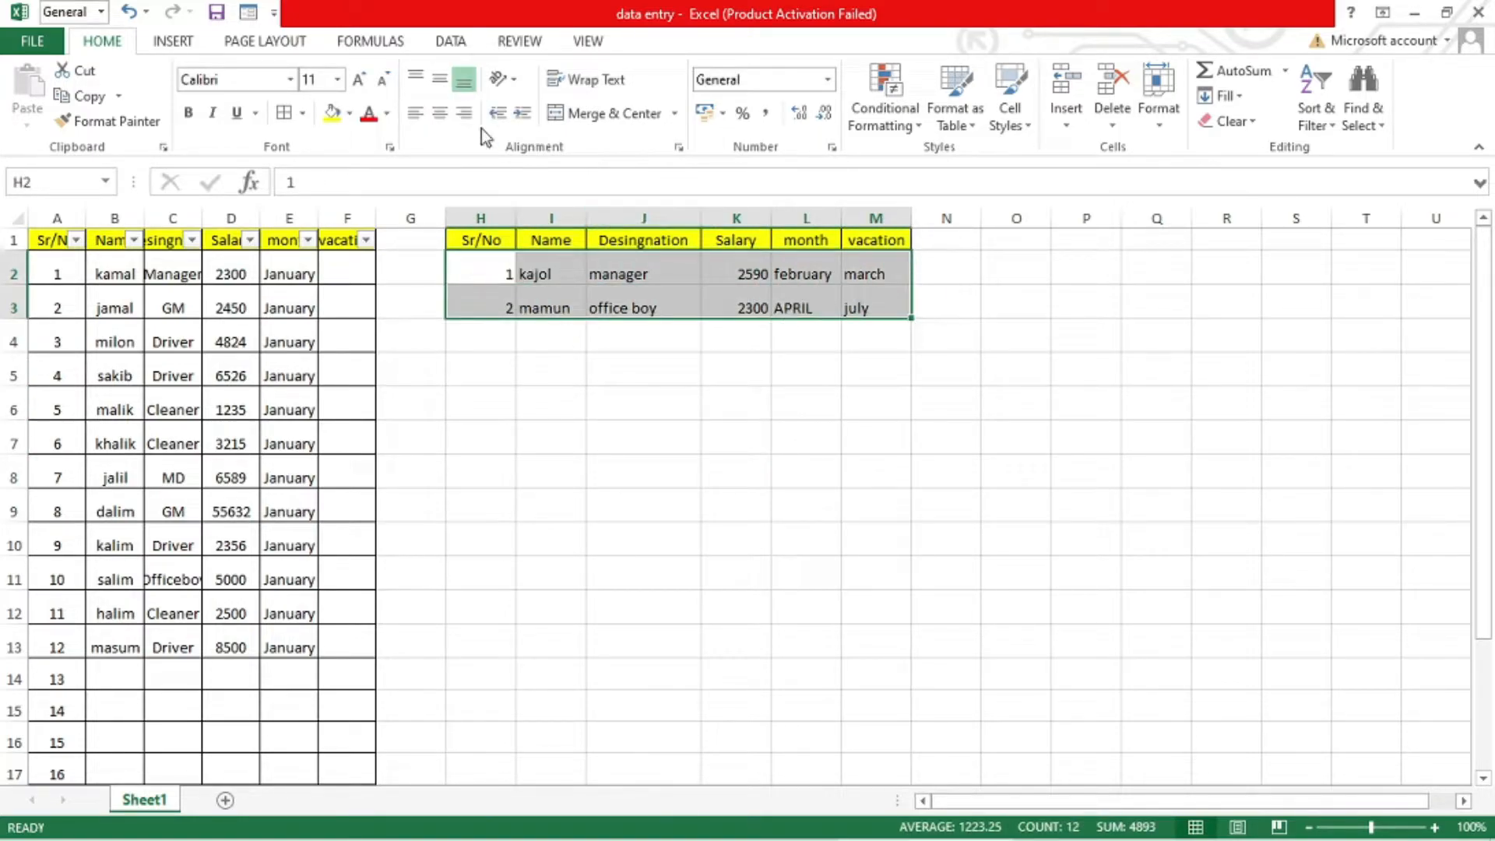
{"action": "left_click", "coordinate": [285, 115]}
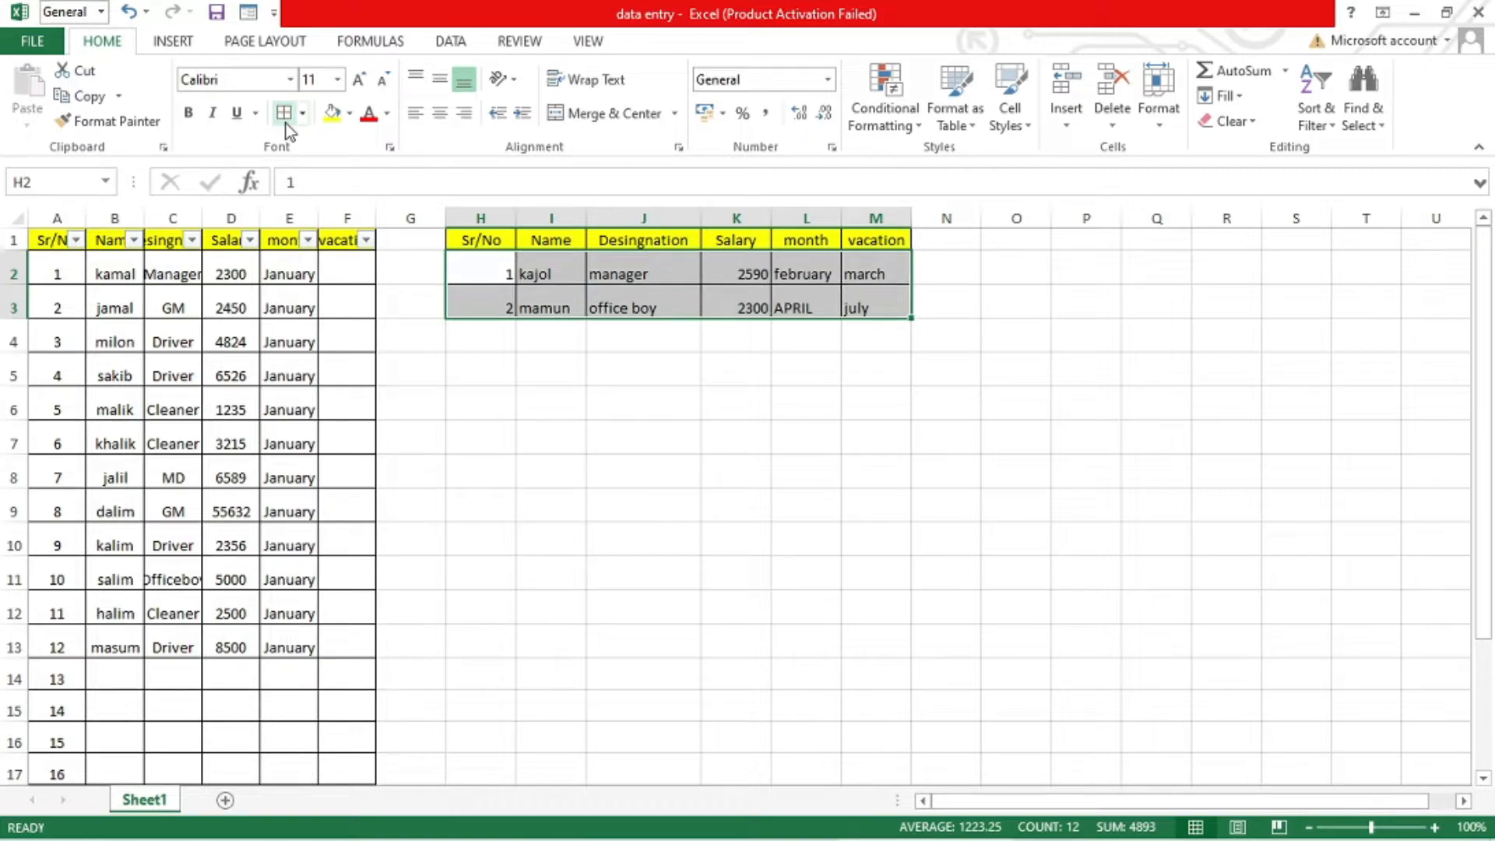
{"action": "left_click", "coordinate": [440, 113]}
{"action": "left_click", "coordinate": [724, 572]}
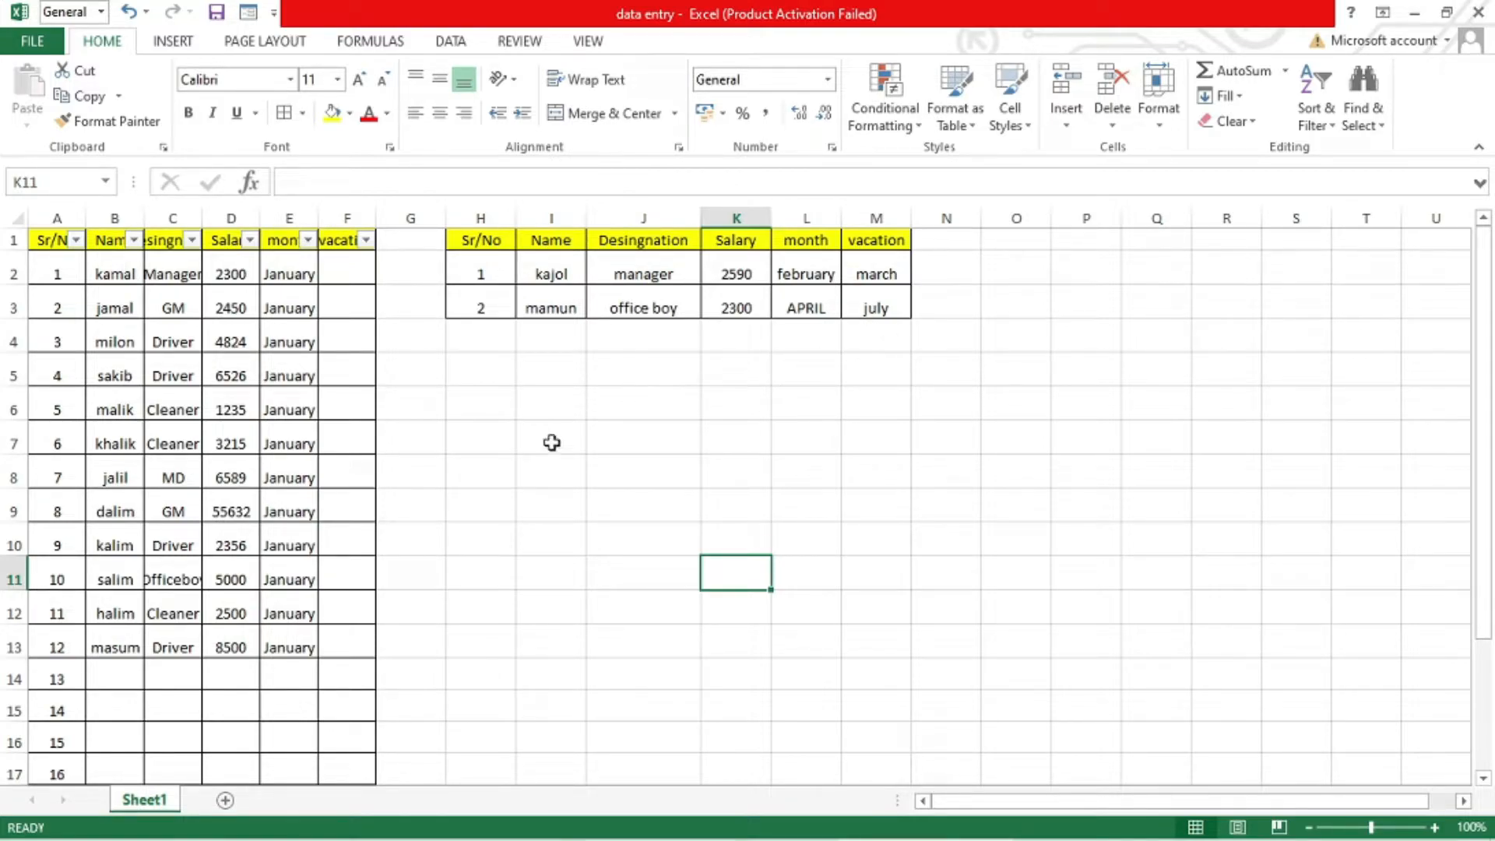
{"action": "left_click", "coordinate": [123, 679]}
{"action": "scroll", "coordinate": [125, 678], "scroll_direction": "down", "scroll_amount": 5}
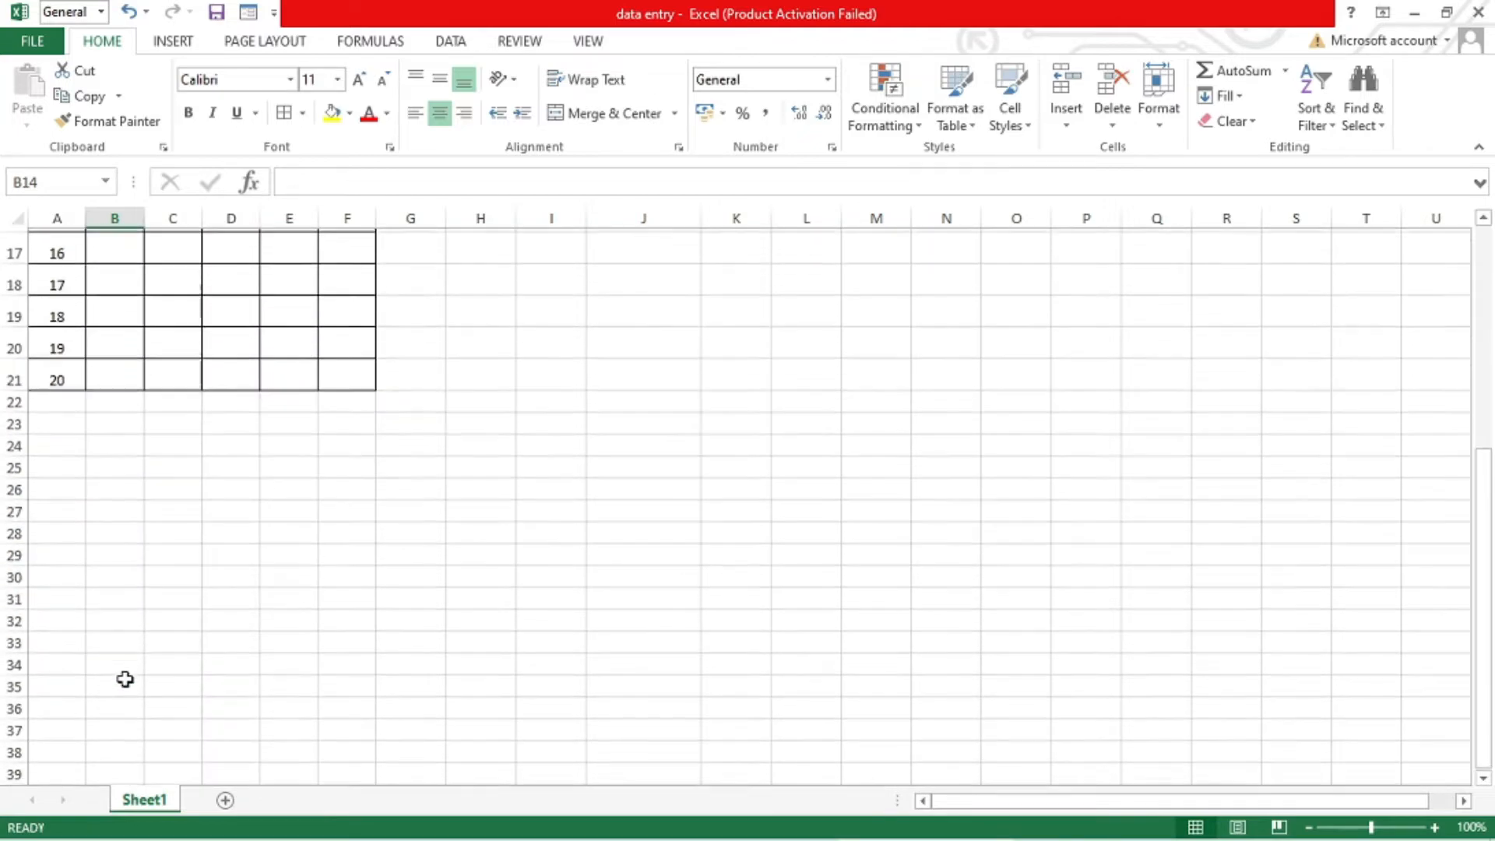
{"action": "scroll", "coordinate": [125, 679], "scroll_direction": "up", "scroll_amount": 5}
{"action": "left_click", "coordinate": [506, 325]}
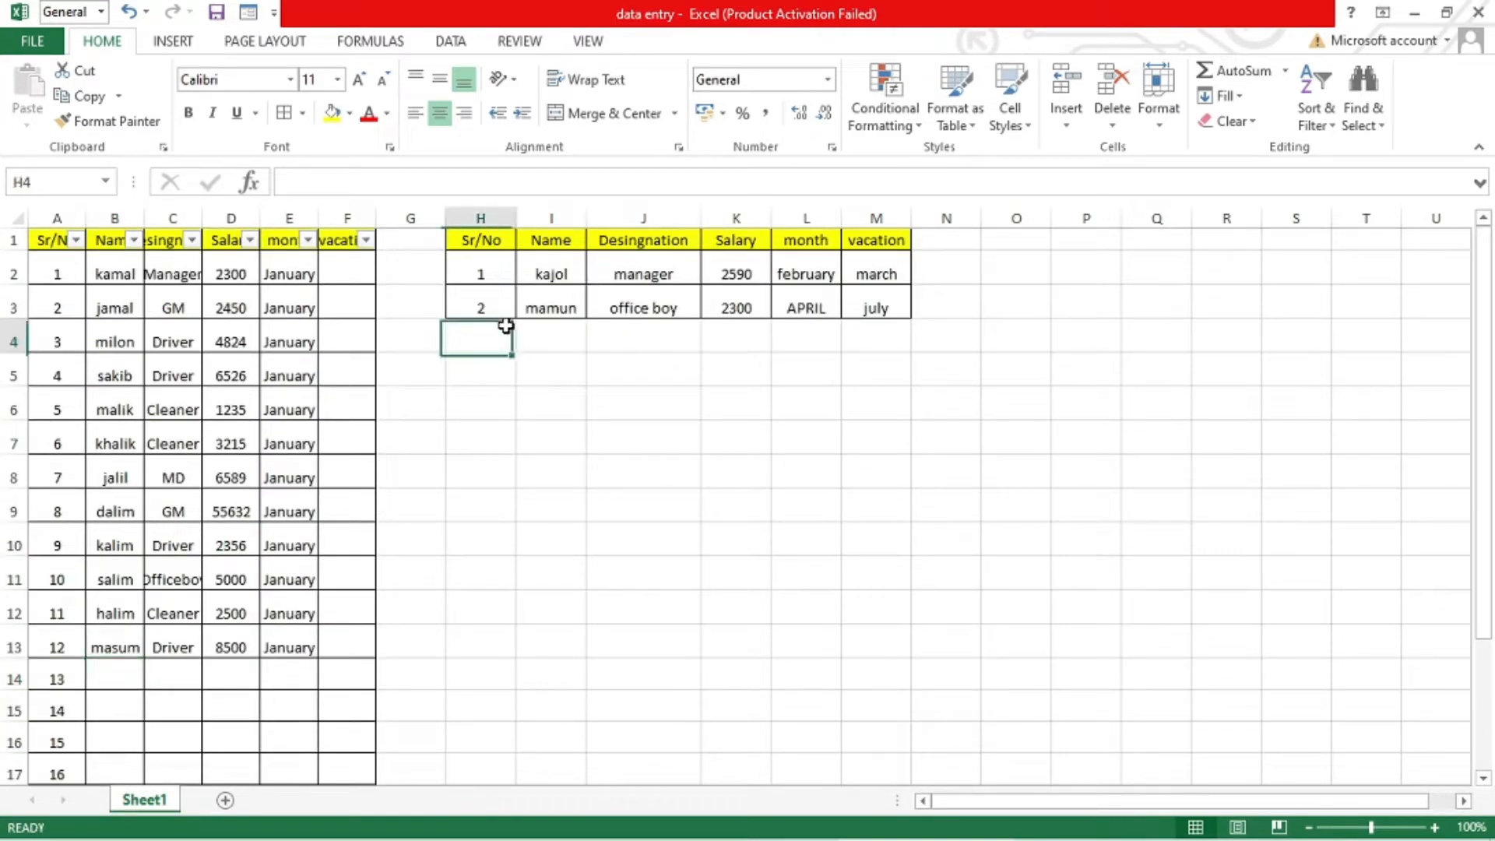
{"action": "left_click_drag", "start_coordinate": [506, 325], "coordinate": [854, 633]}
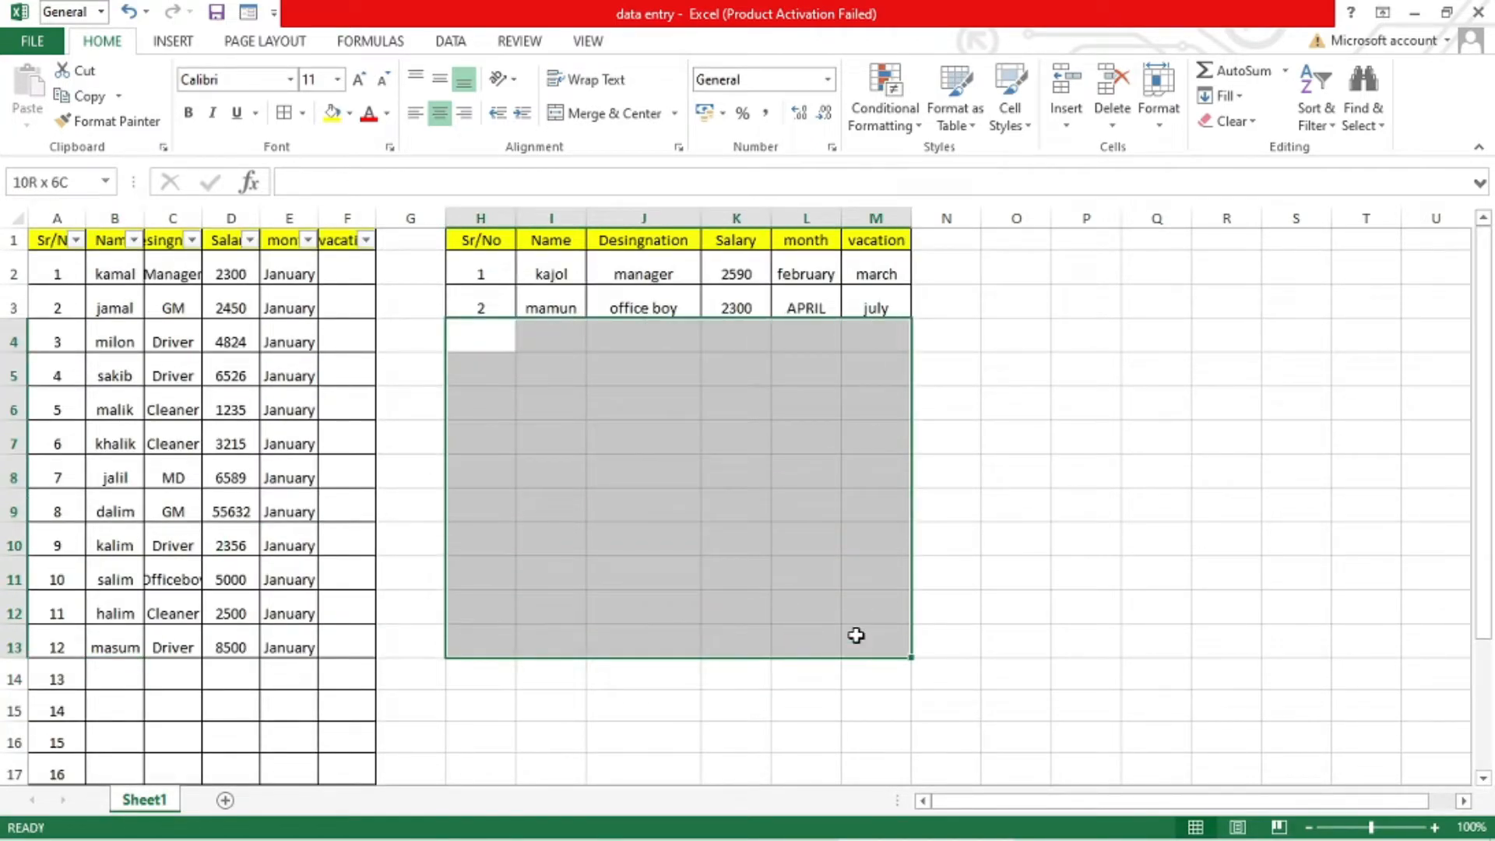
{"action": "left_click", "coordinate": [1080, 533]}
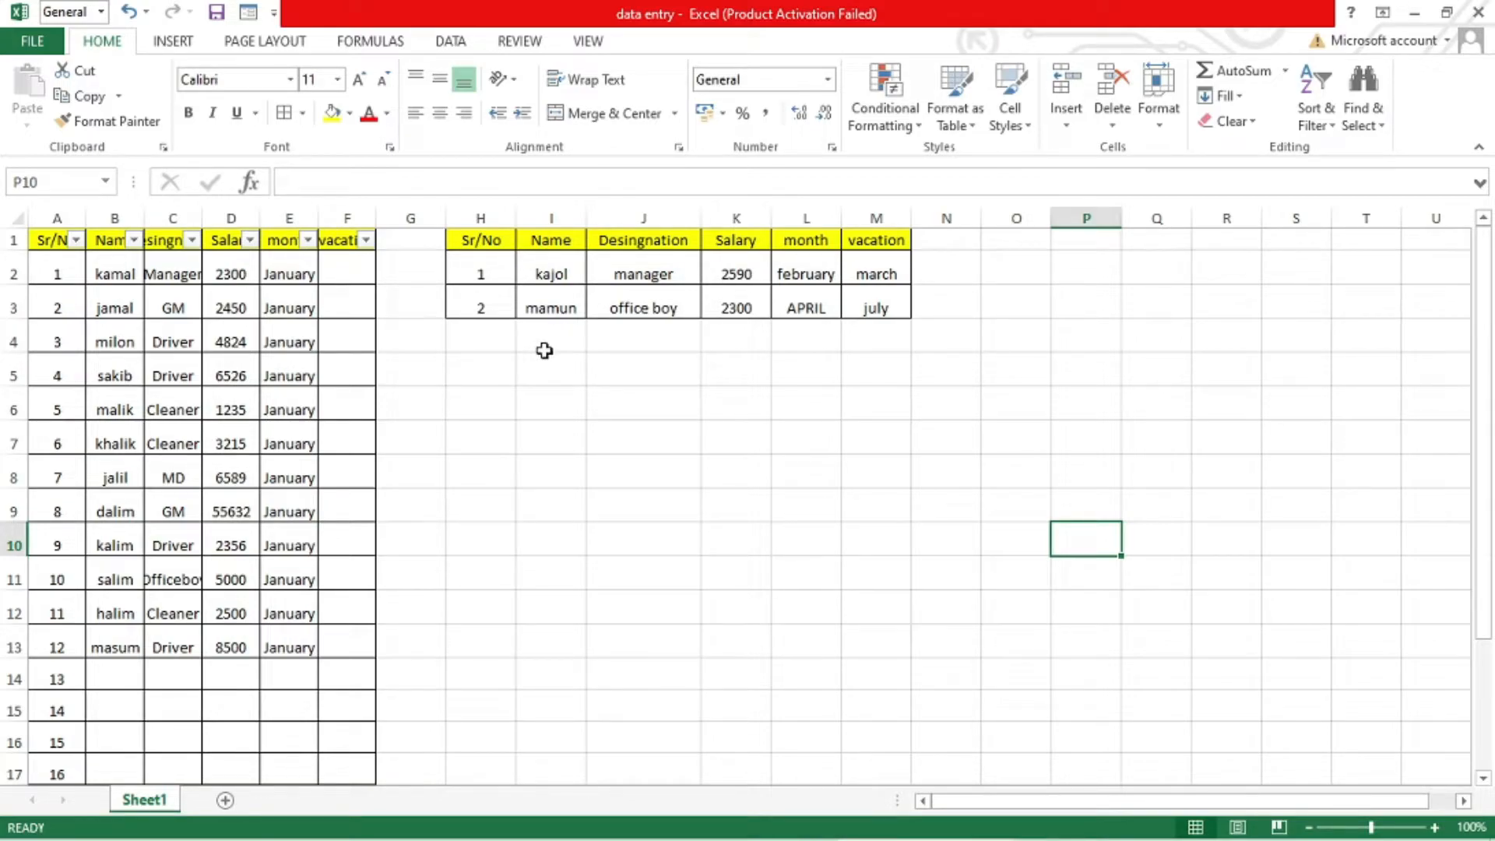
Widen the Desingnation and Salary columns (C and D) of the first salary table.
{"action": "left_click", "coordinate": [234, 218]}
{"action": "left_click_drag", "start_coordinate": [277, 214], "coordinate": [277, 221]}
{"action": "left_click", "coordinate": [191, 215]}
{"action": "left_click", "coordinate": [601, 414]}
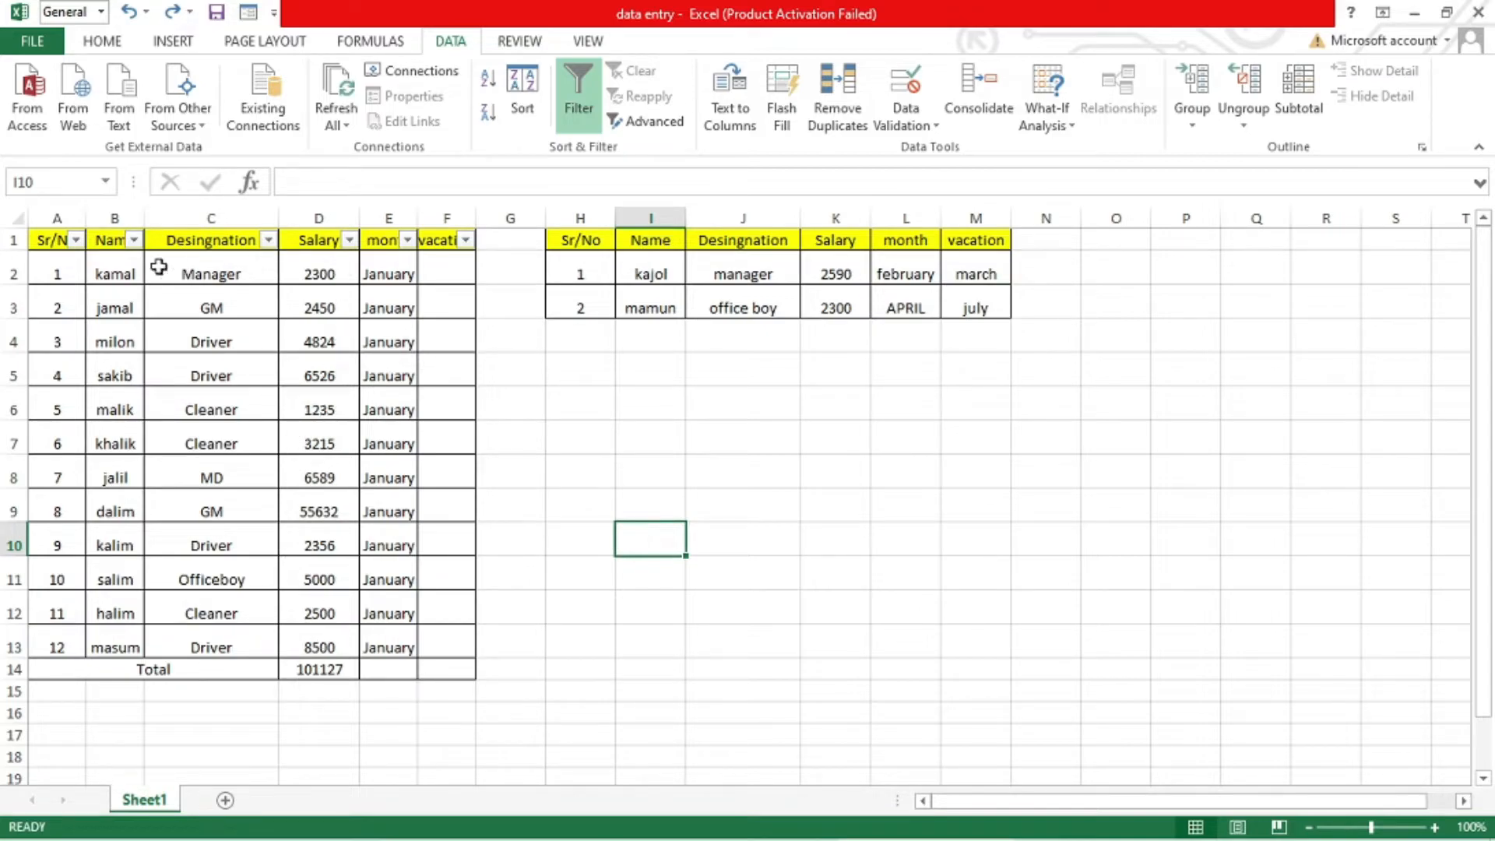
Remove the filter from the salary table and reapply it to the range A1:F14, including the Total row.
{"action": "left_click_drag", "start_coordinate": [43, 240], "coordinate": [430, 663]}
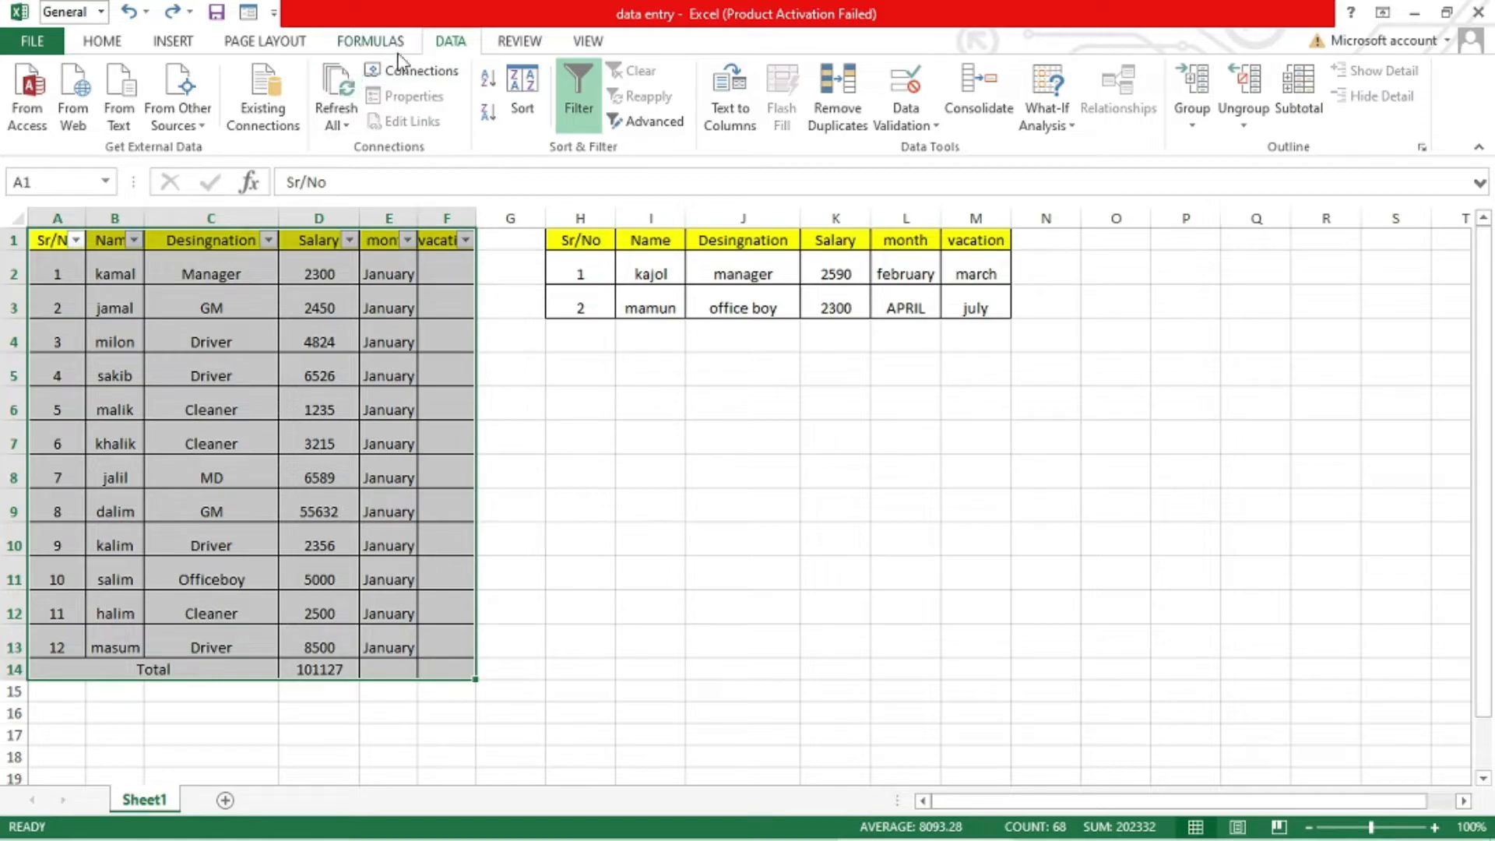
{"action": "left_click", "coordinate": [583, 110]}
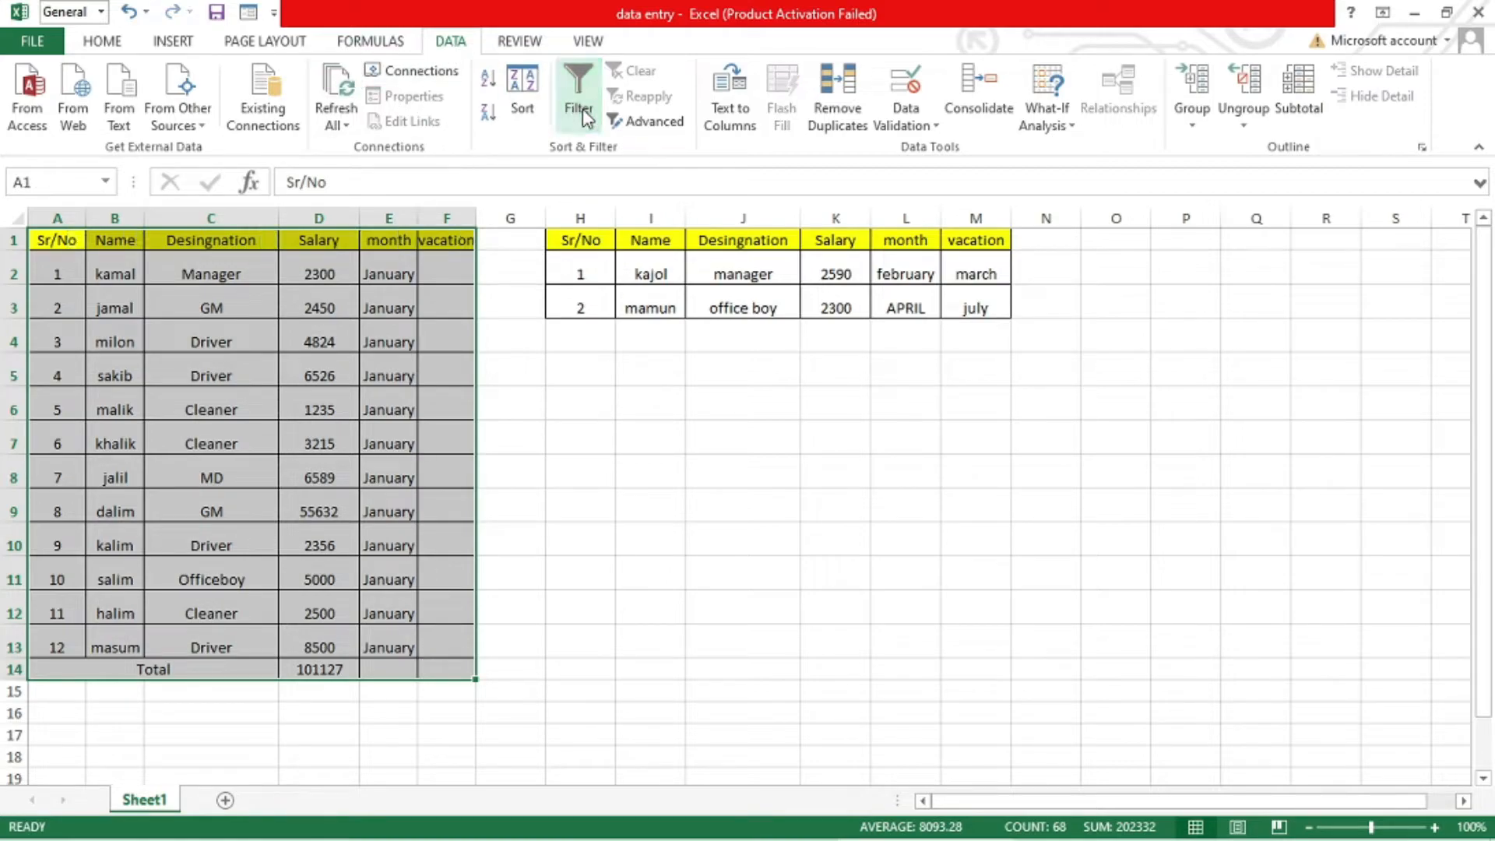
{"action": "left_click", "coordinate": [586, 117]}
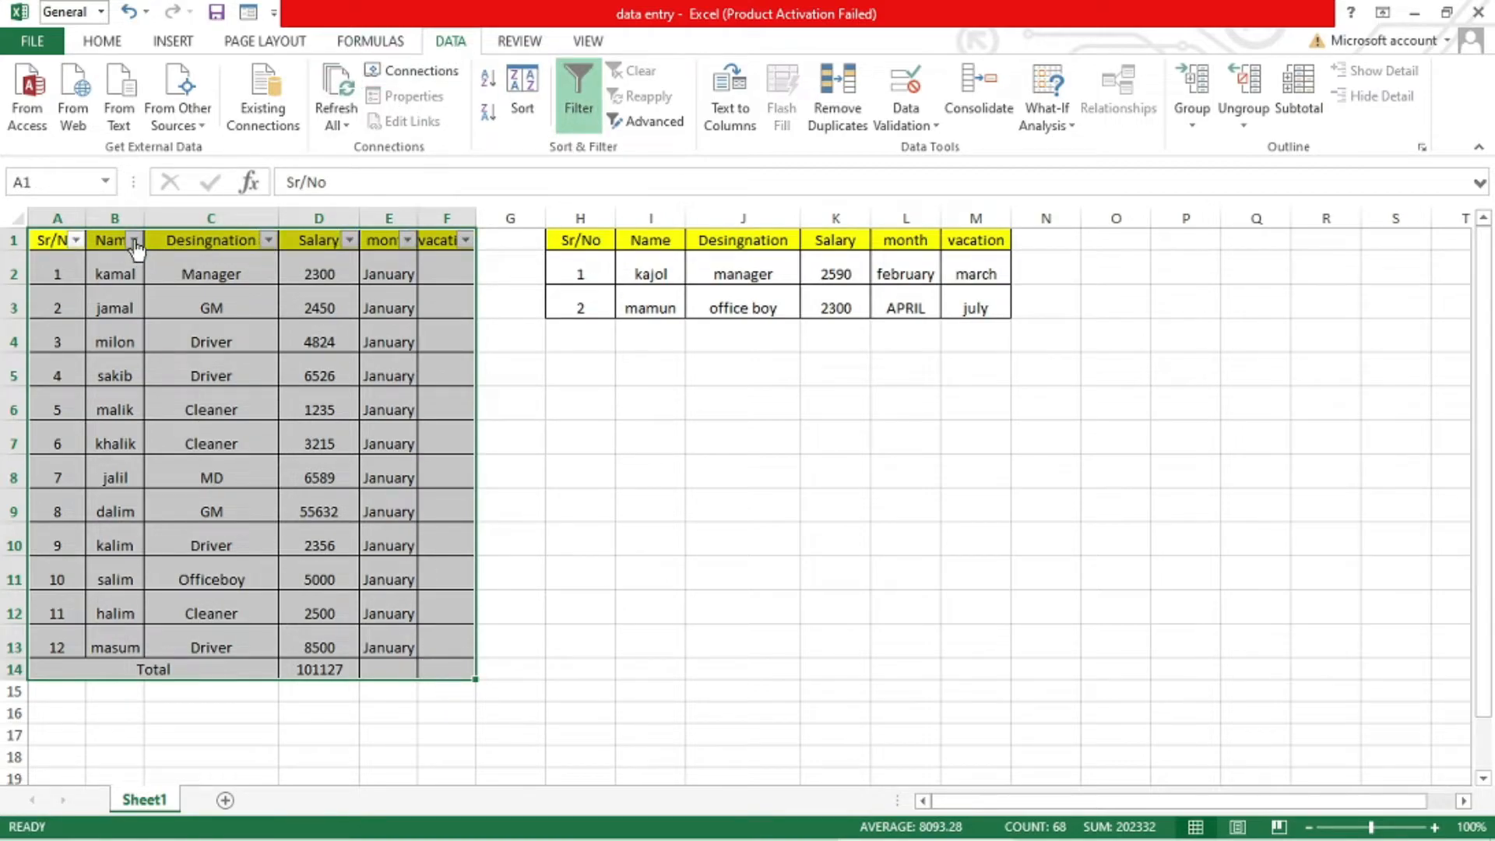
{"action": "left_click", "coordinate": [578, 97]}
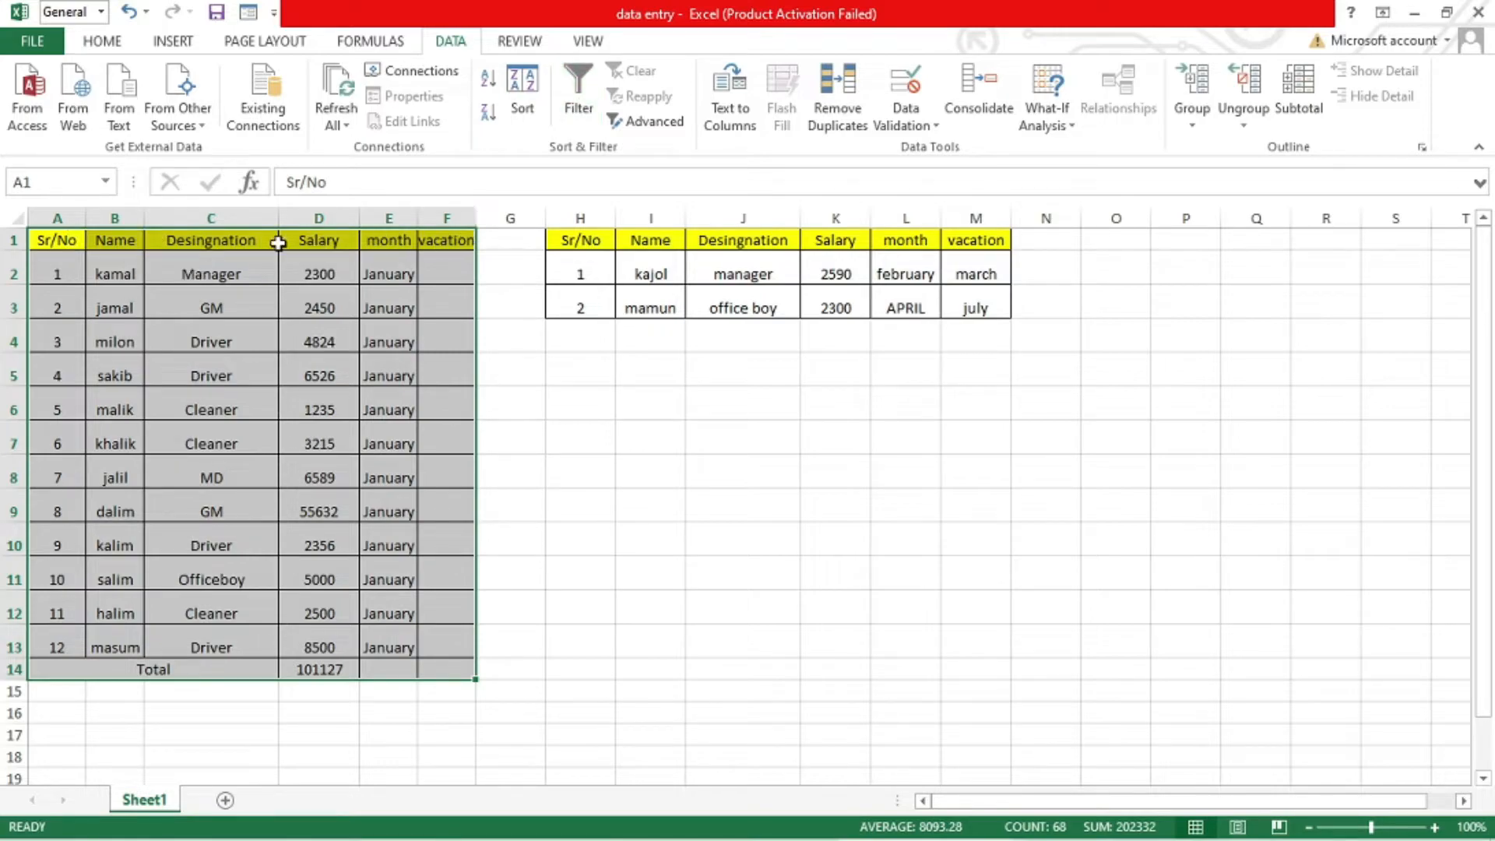
{"action": "left_click", "coordinate": [578, 97]}
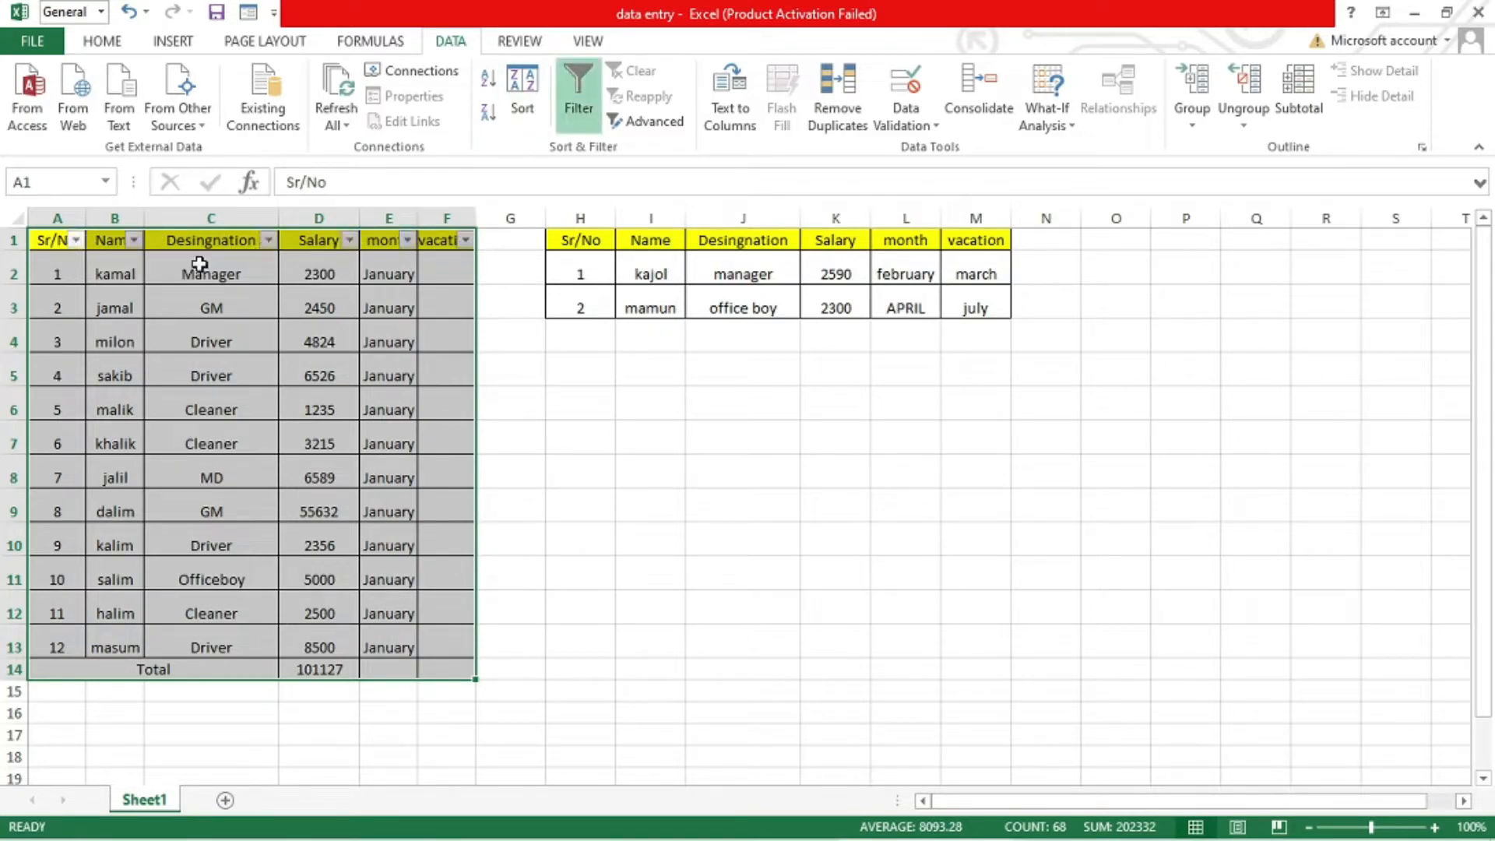
{"action": "left_click", "coordinate": [210, 379]}
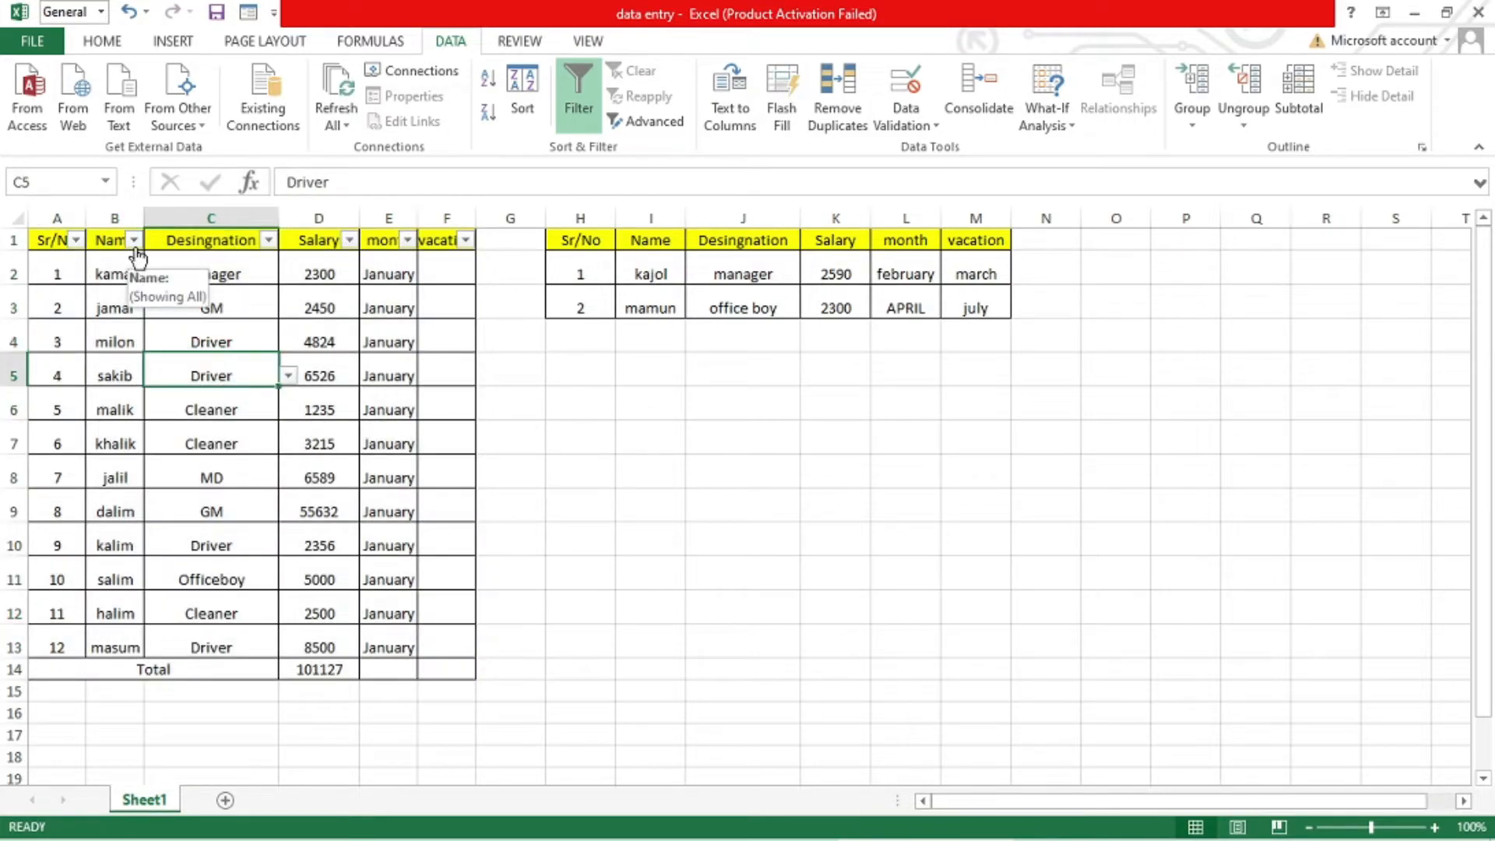
Filter the Salary column with the Top 10 number filter set to the top 9 items.
{"action": "left_click", "coordinate": [350, 242]}
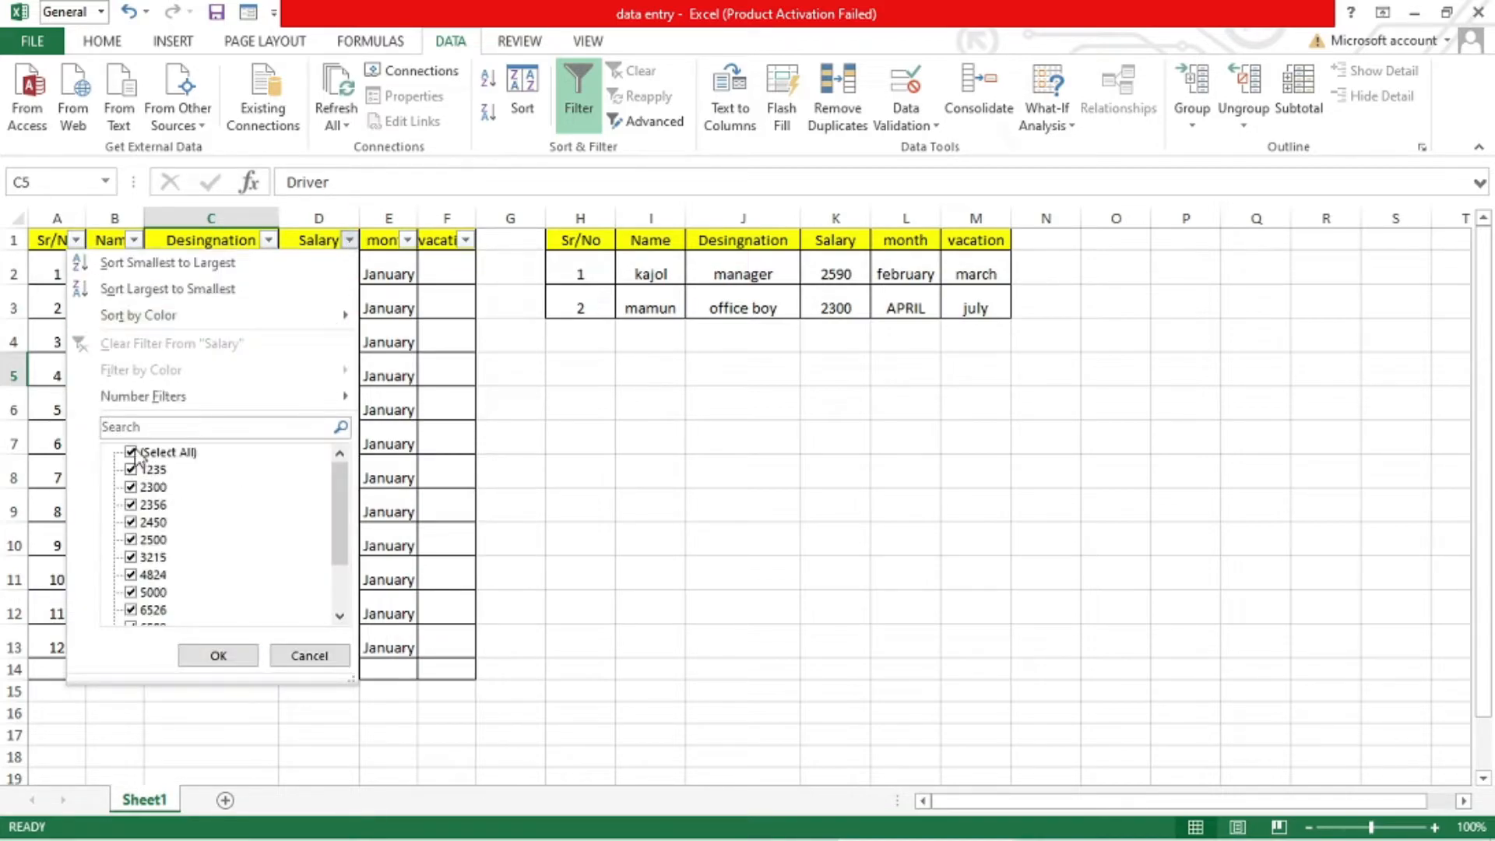
{"action": "mouse_move", "coordinate": [148, 401]}
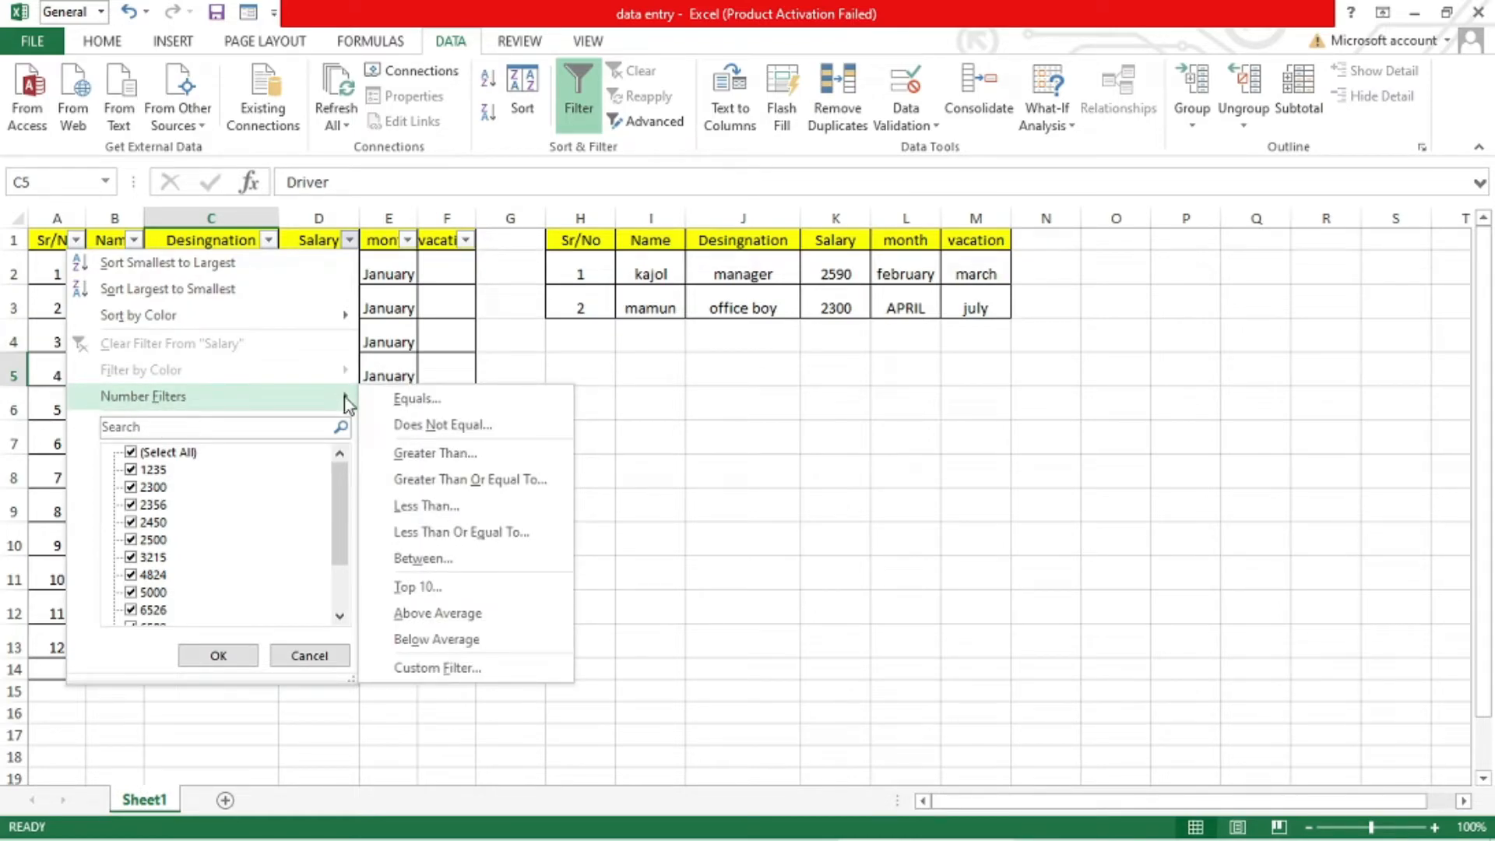
{"action": "left_click", "coordinate": [437, 587]}
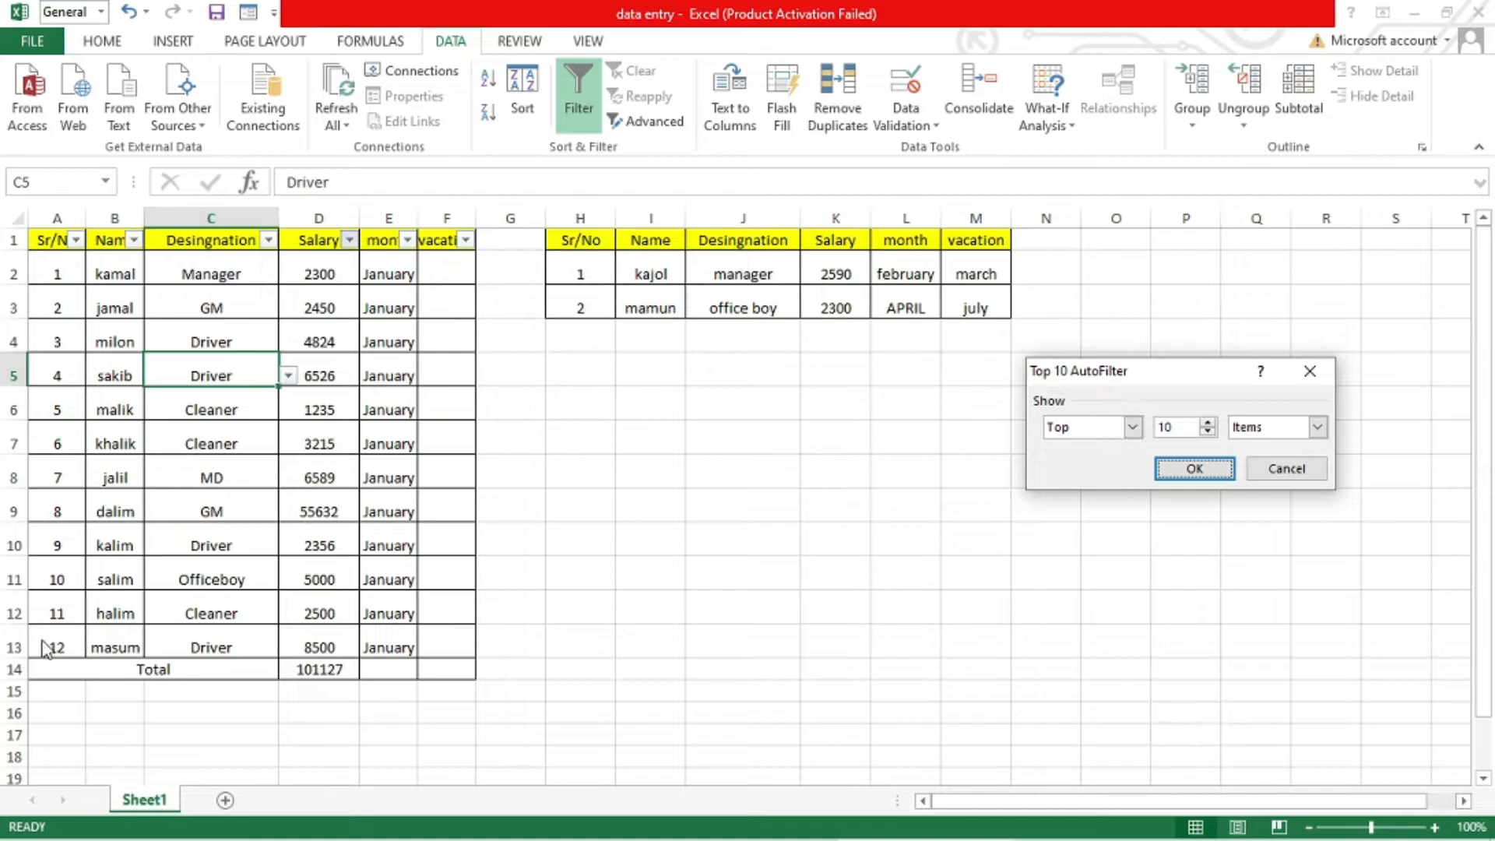
{"action": "left_click", "coordinate": [1185, 432]}
{"action": "left_click", "coordinate": [1207, 432]}
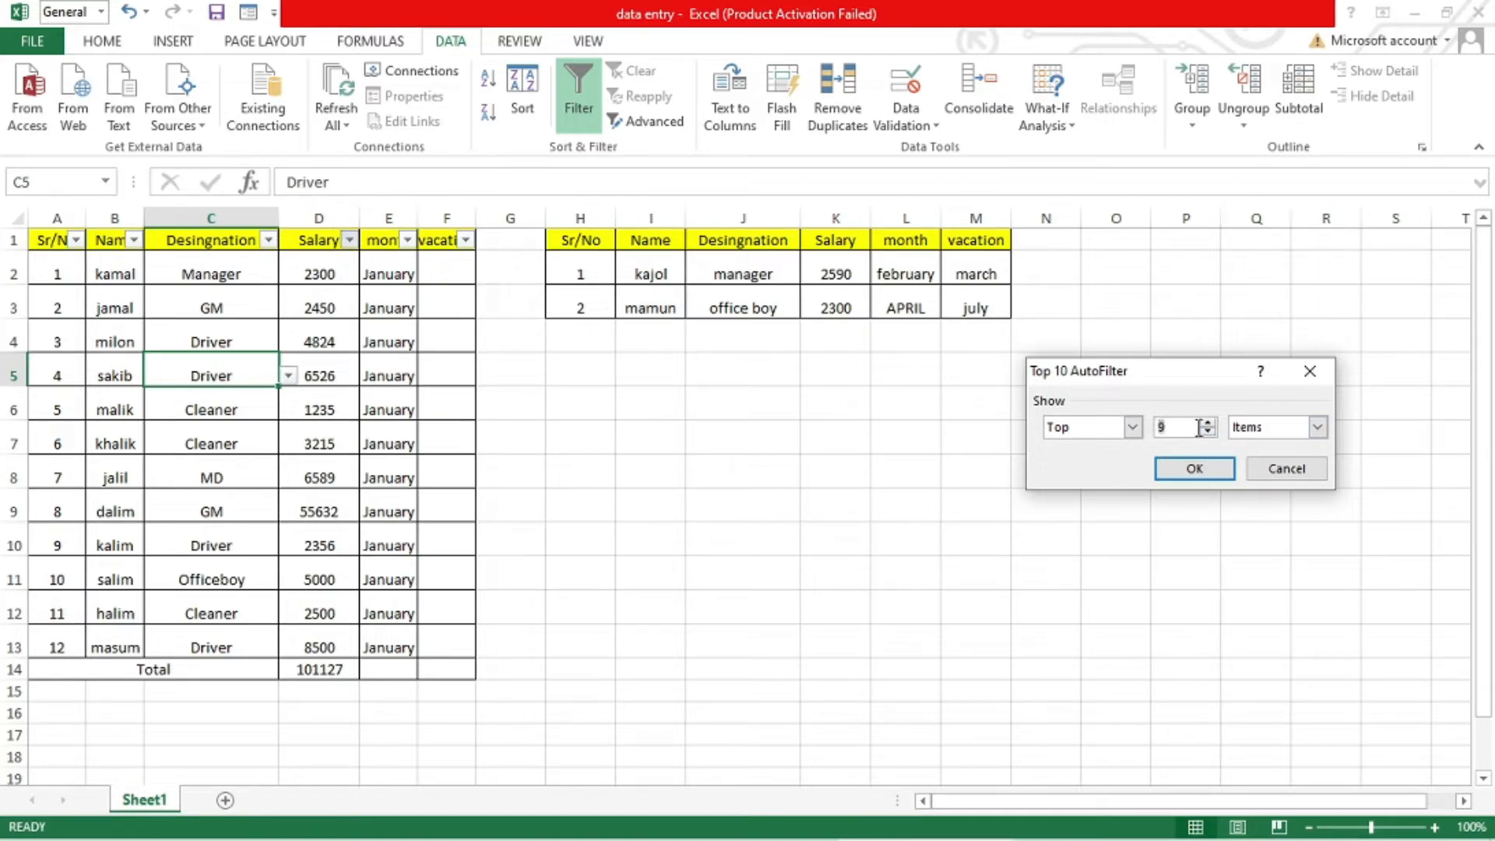
{"action": "left_click", "coordinate": [1208, 469]}
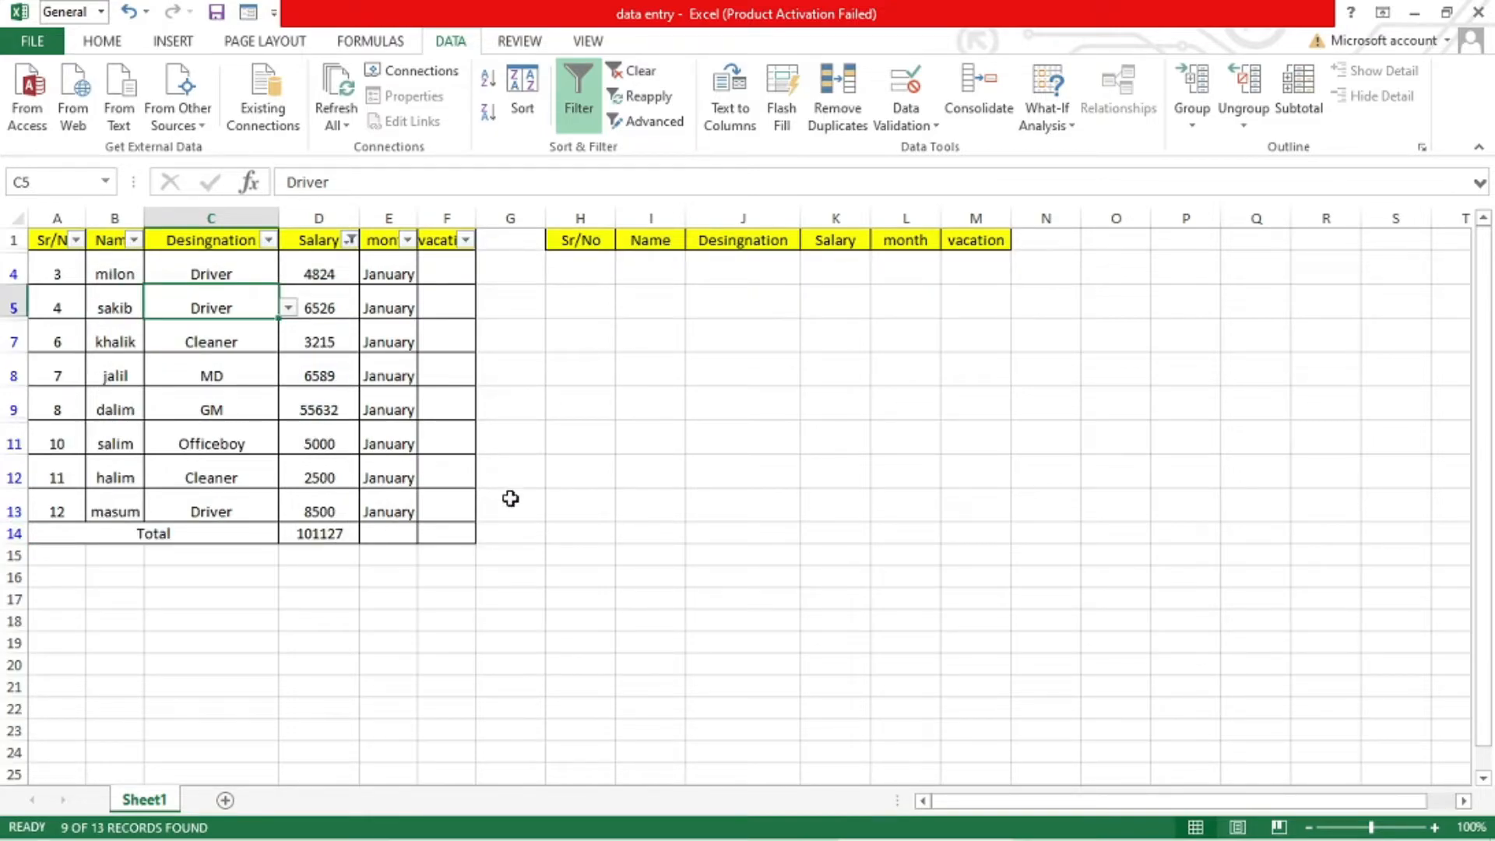
{"action": "left_click", "coordinate": [597, 412]}
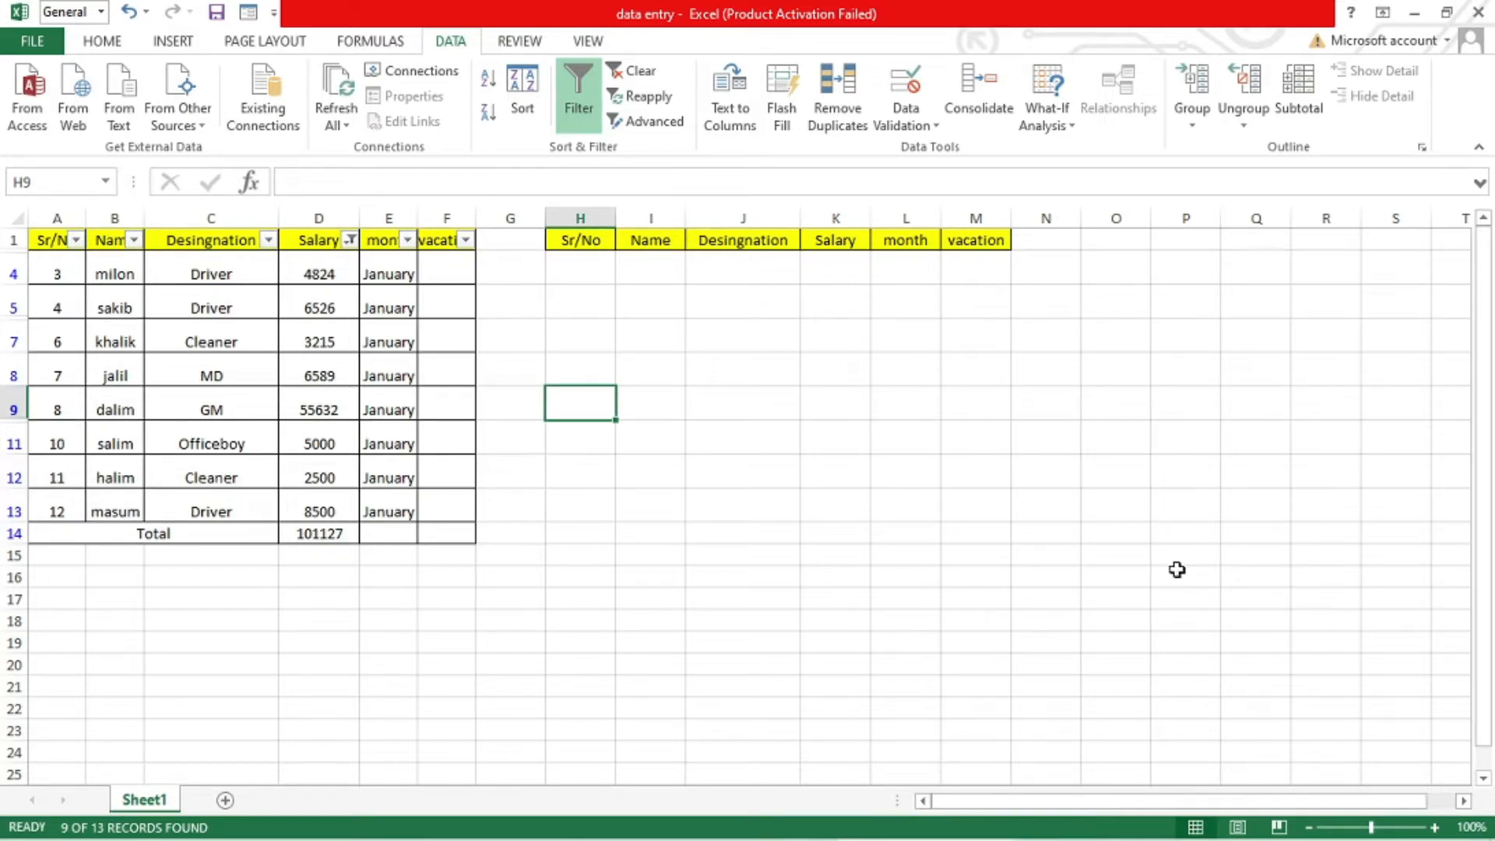
Reapply the Top 10 number filter on the Salary column with the top 9 items.
{"action": "left_click", "coordinate": [349, 240]}
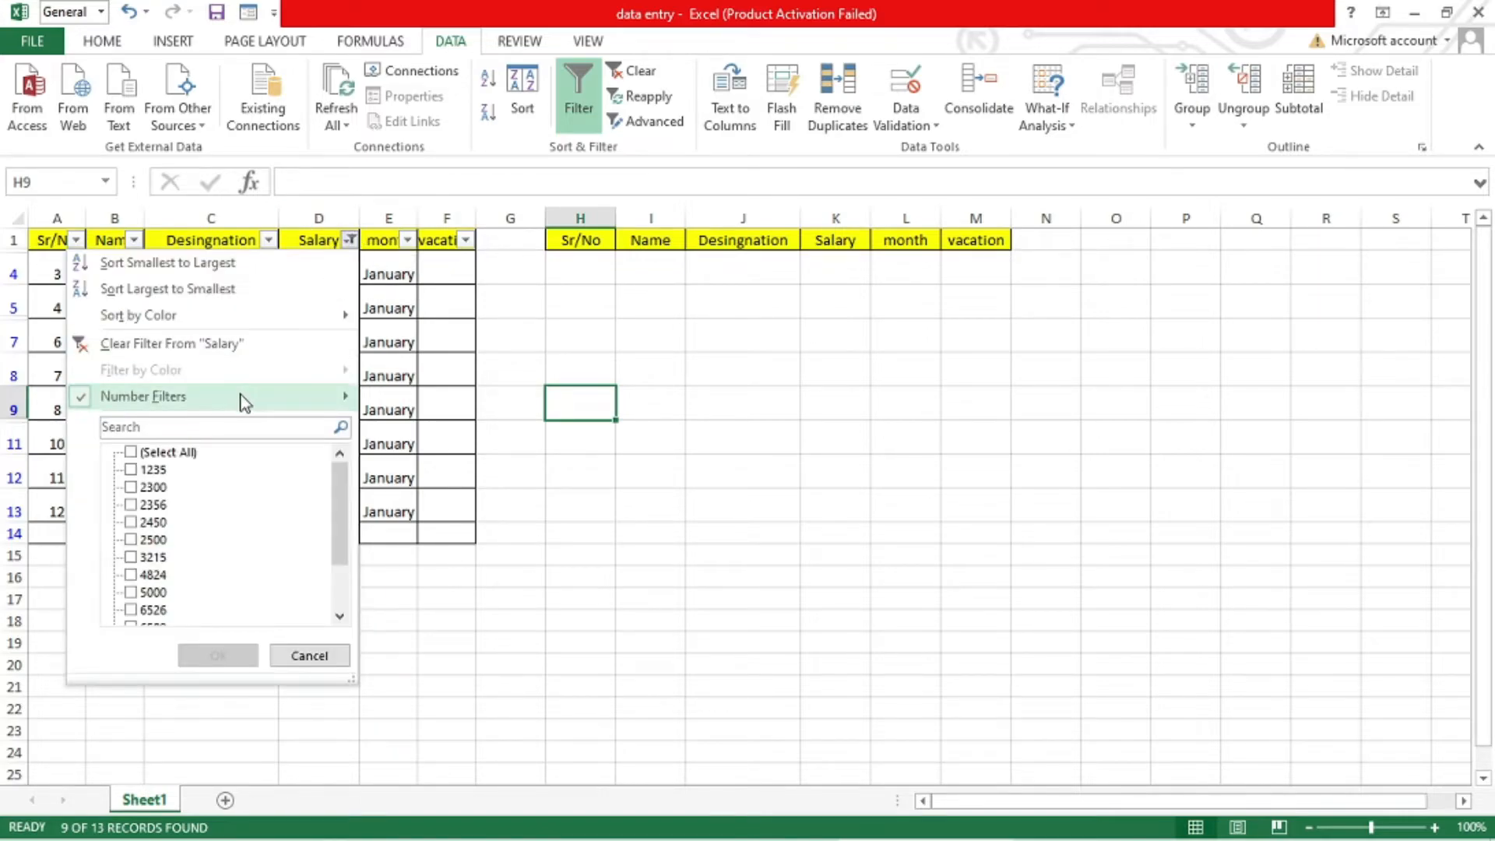
{"action": "mouse_move", "coordinate": [241, 401]}
{"action": "left_click", "coordinate": [424, 592]}
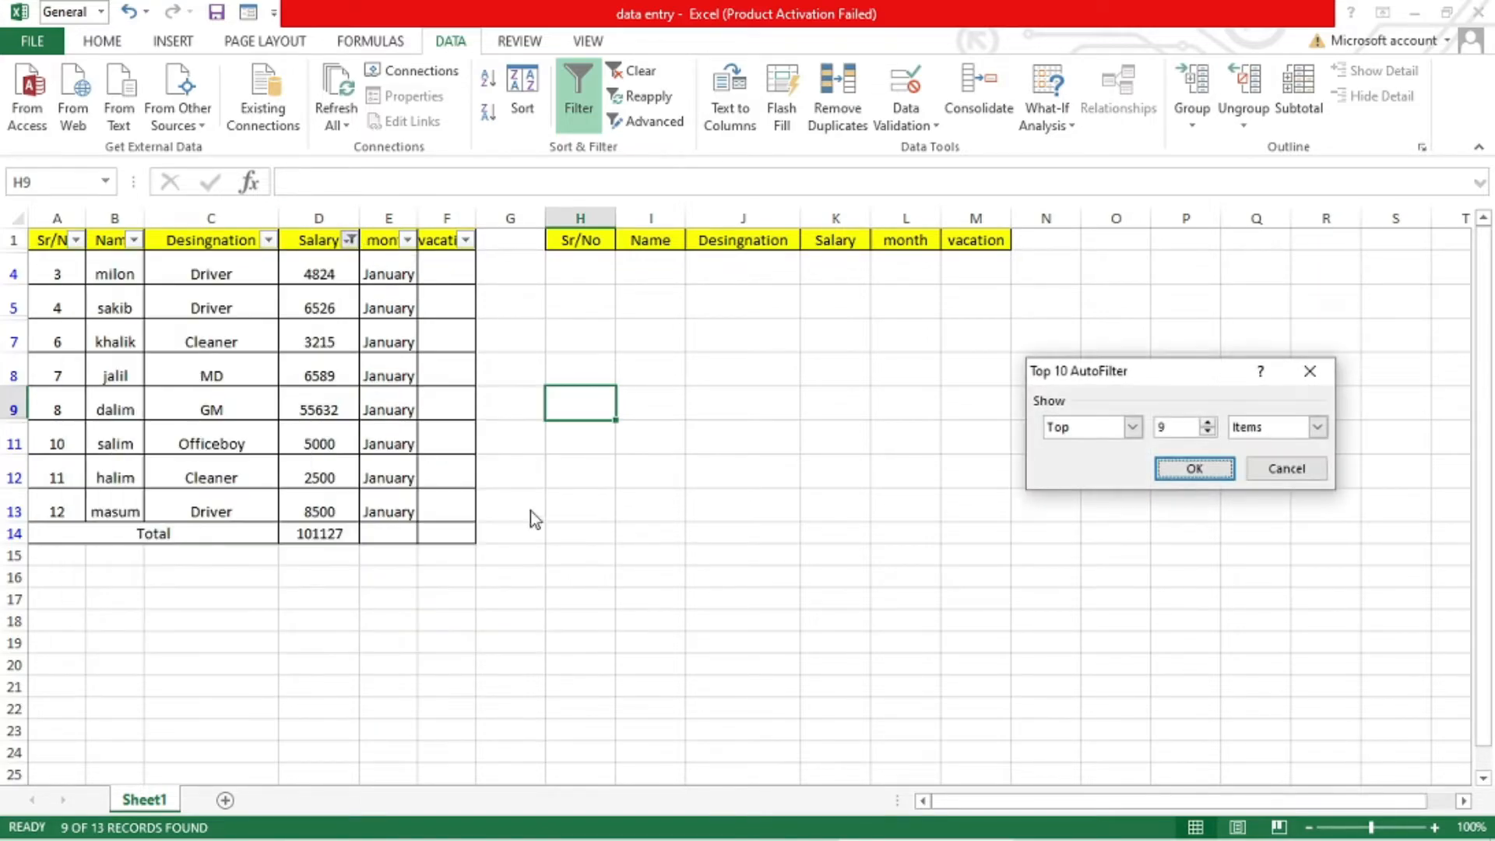
{"action": "left_click", "coordinate": [1192, 470]}
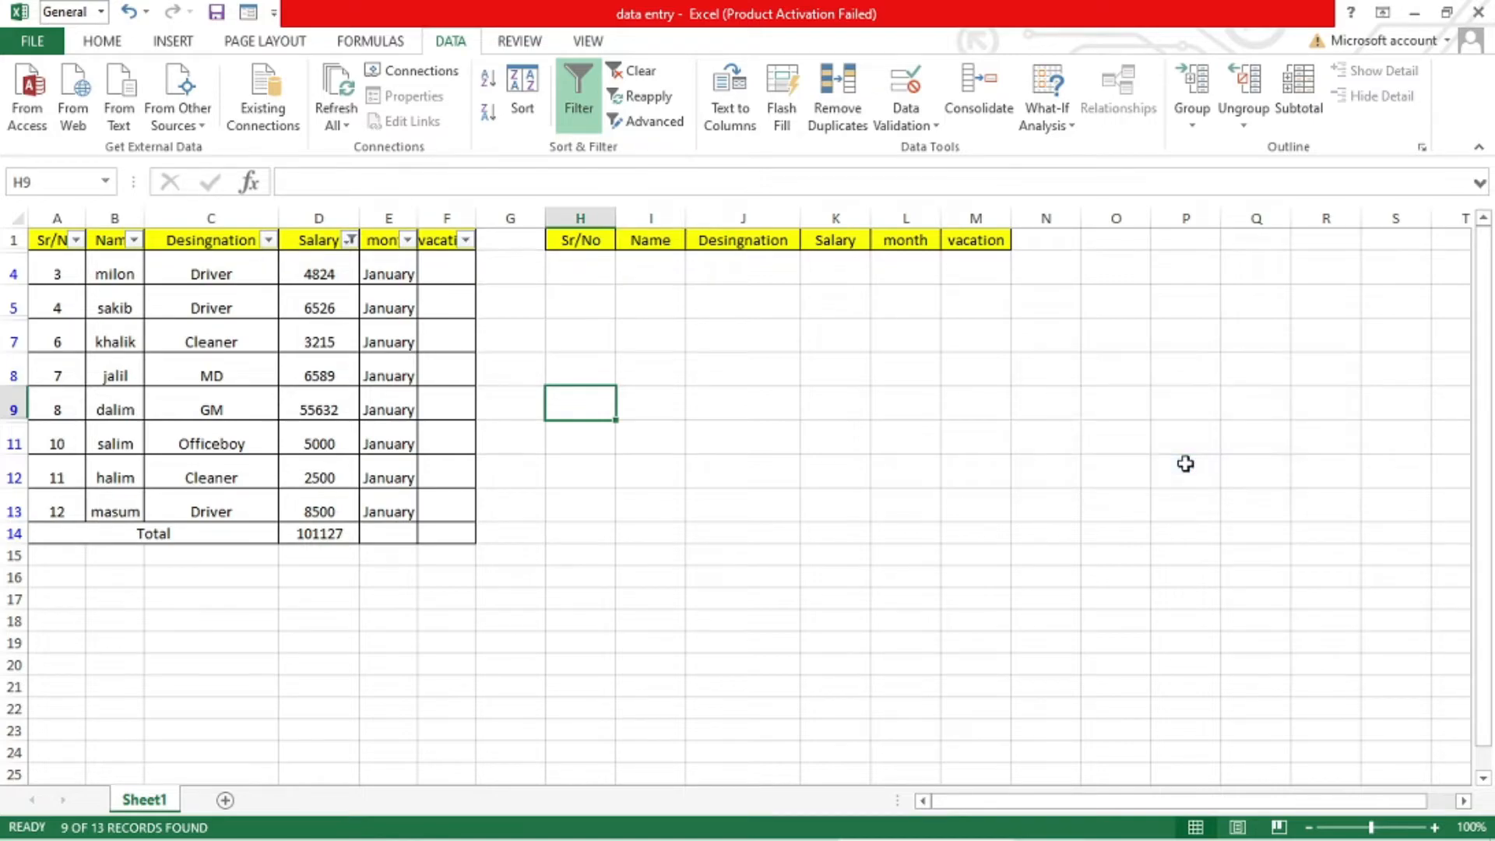
Change the Salary column's Top 10 number filter to the top 15 items.
{"action": "left_click", "coordinate": [350, 241]}
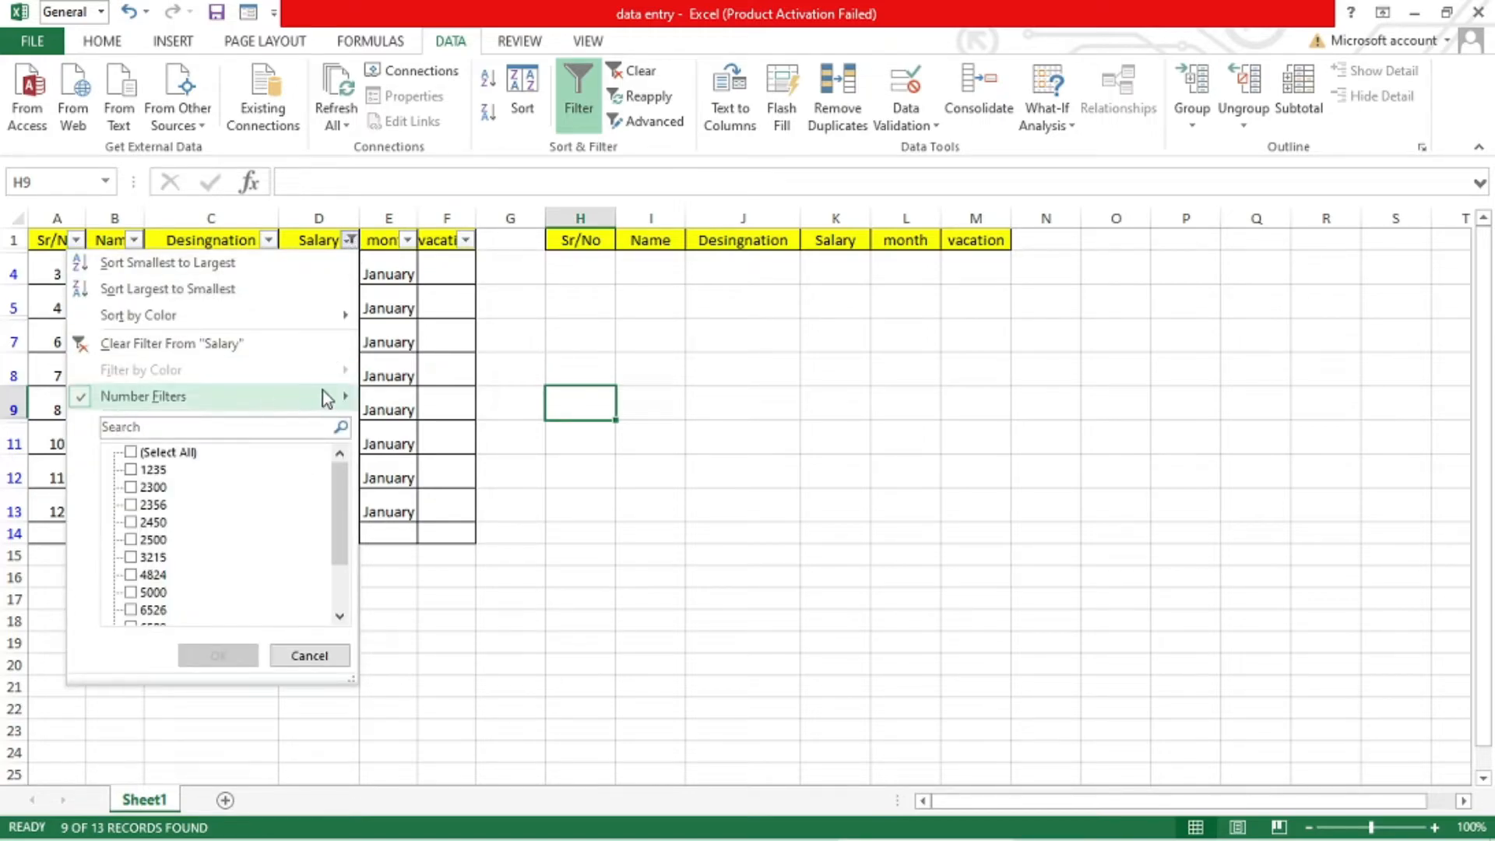
{"action": "mouse_move", "coordinate": [336, 400]}
{"action": "left_click", "coordinate": [419, 591]}
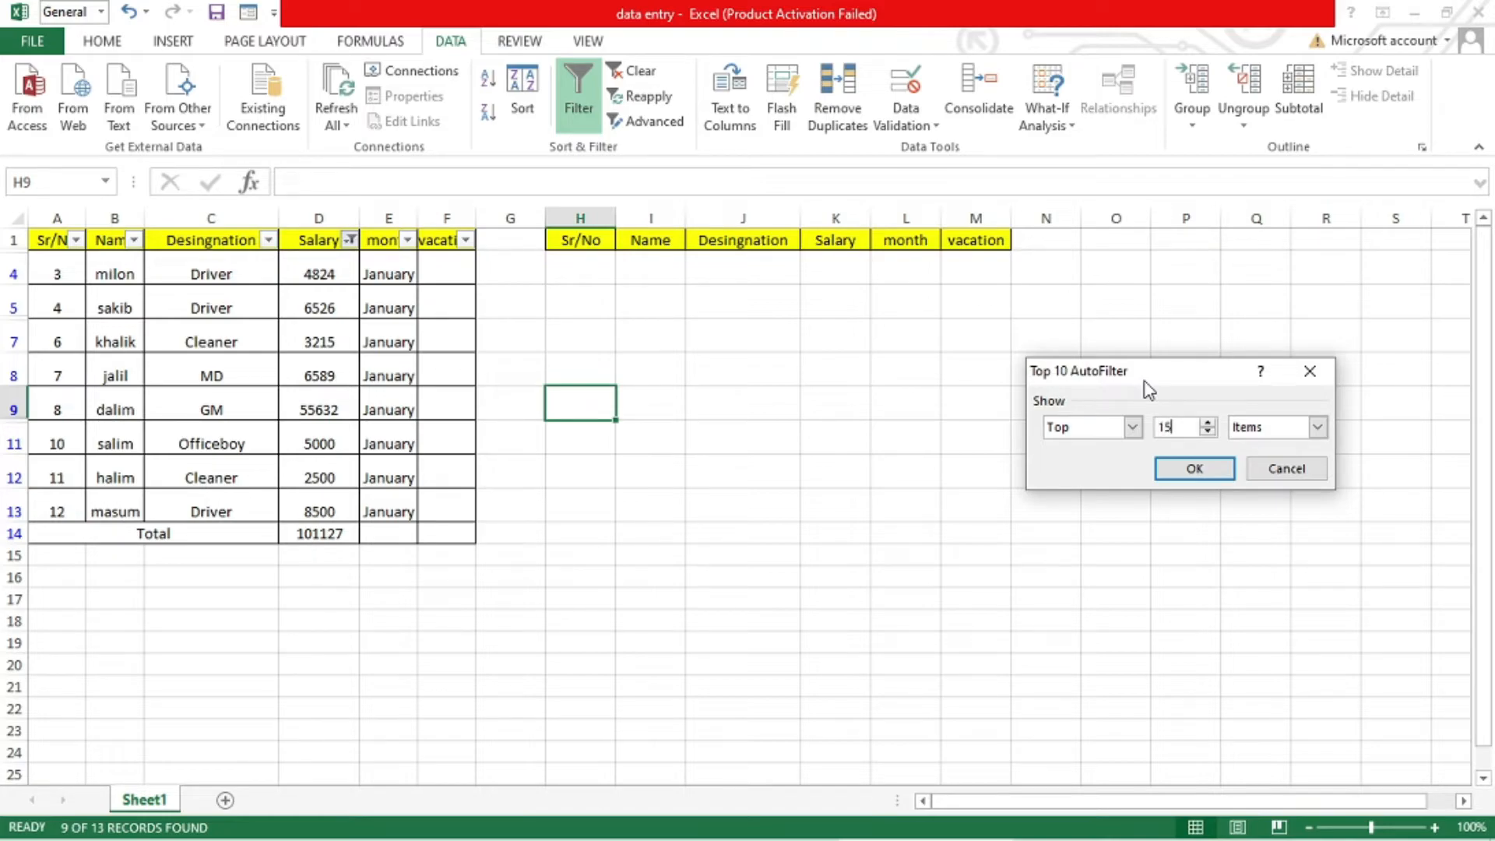
{"action": "left_click", "coordinate": [1194, 468]}
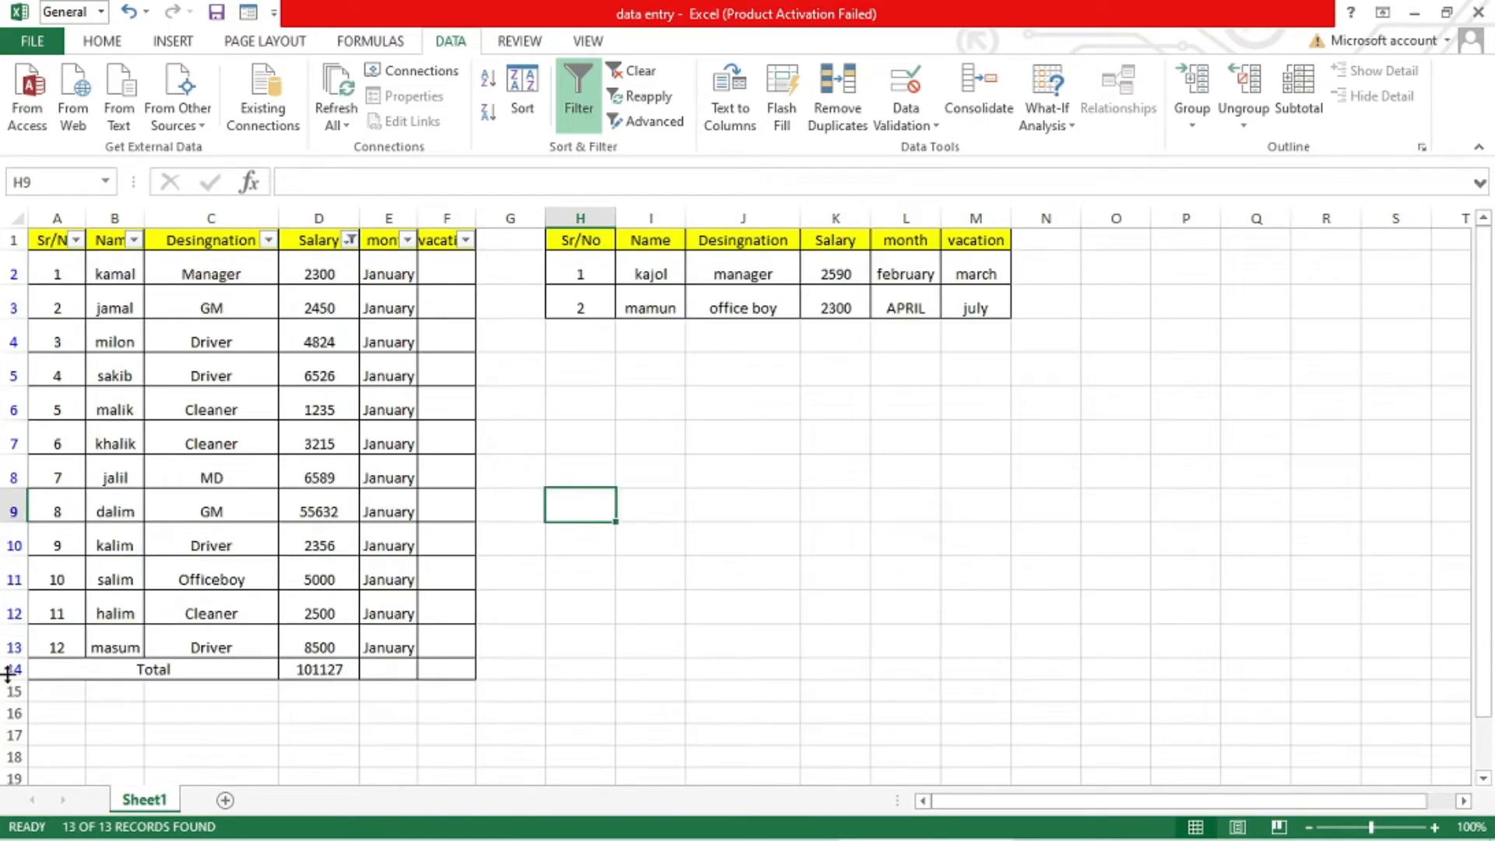
{"action": "left_click", "coordinate": [743, 572]}
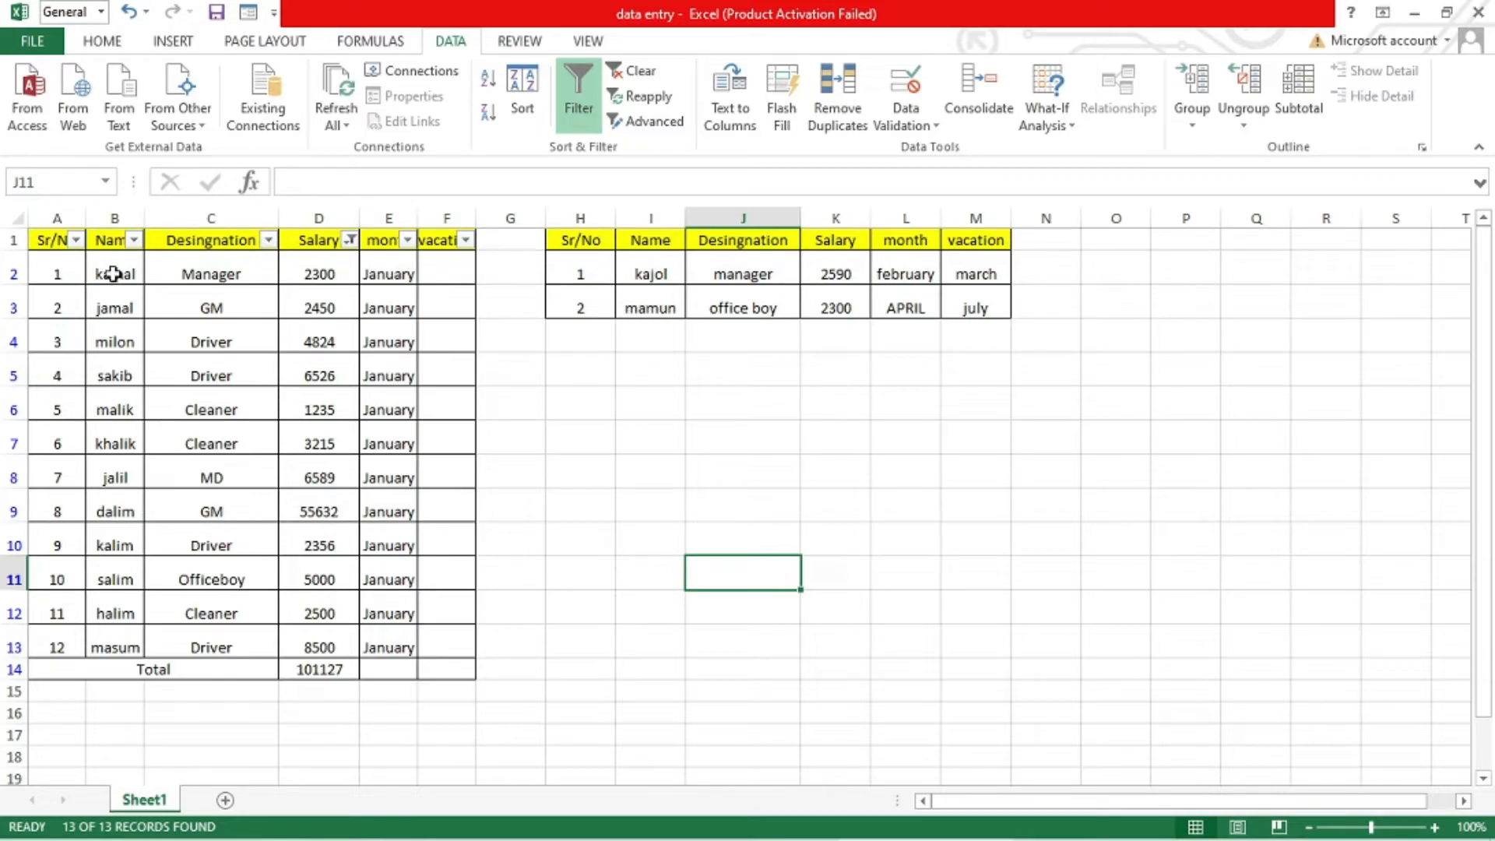
{"action": "left_click_drag", "start_coordinate": [113, 273], "coordinate": [91, 640]}
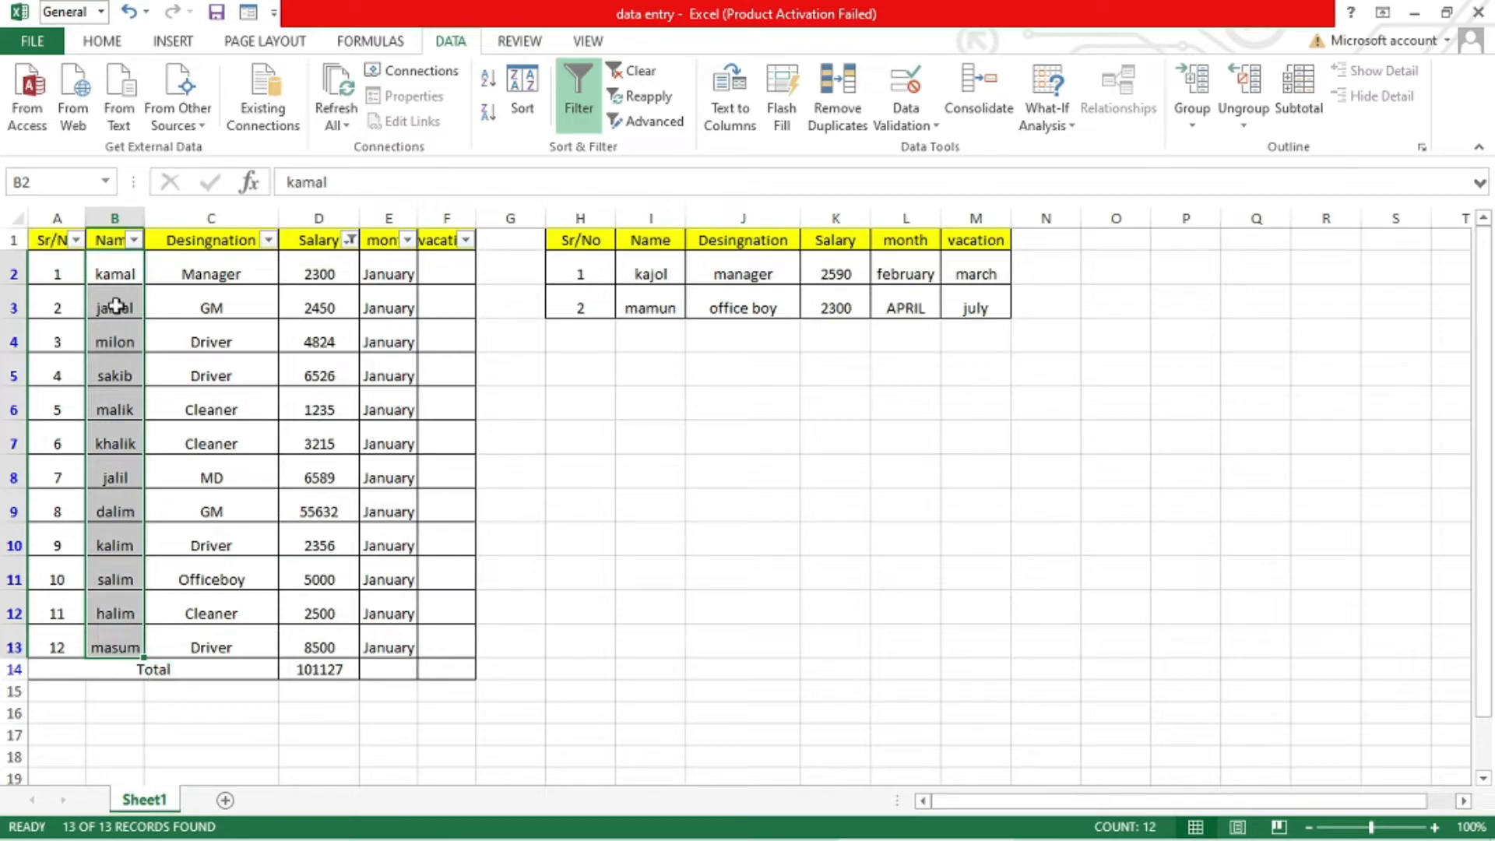
{"action": "left_click", "coordinate": [190, 307]}
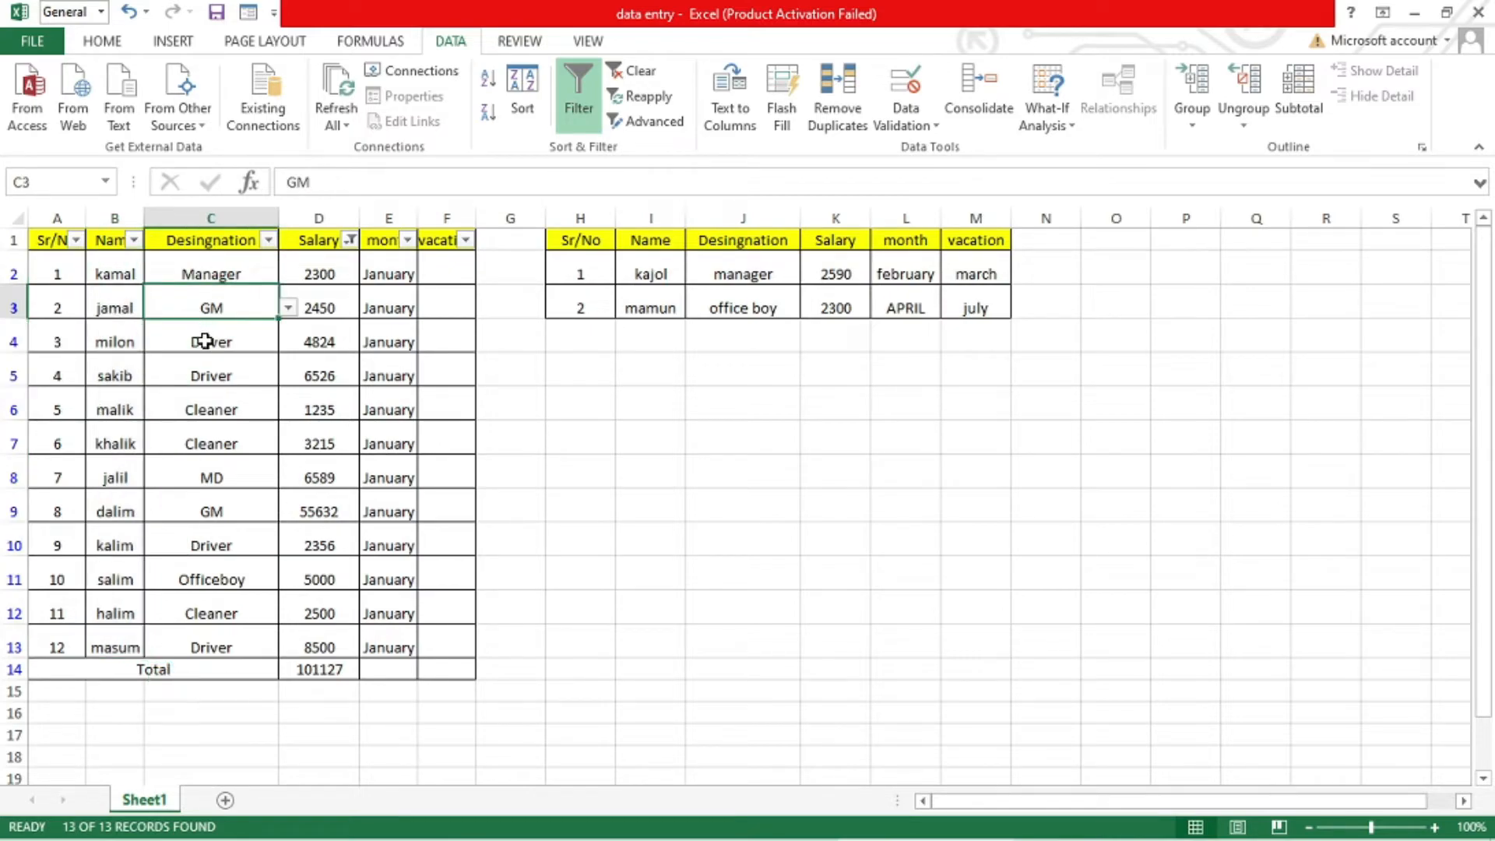
{"action": "left_click", "coordinate": [201, 331]}
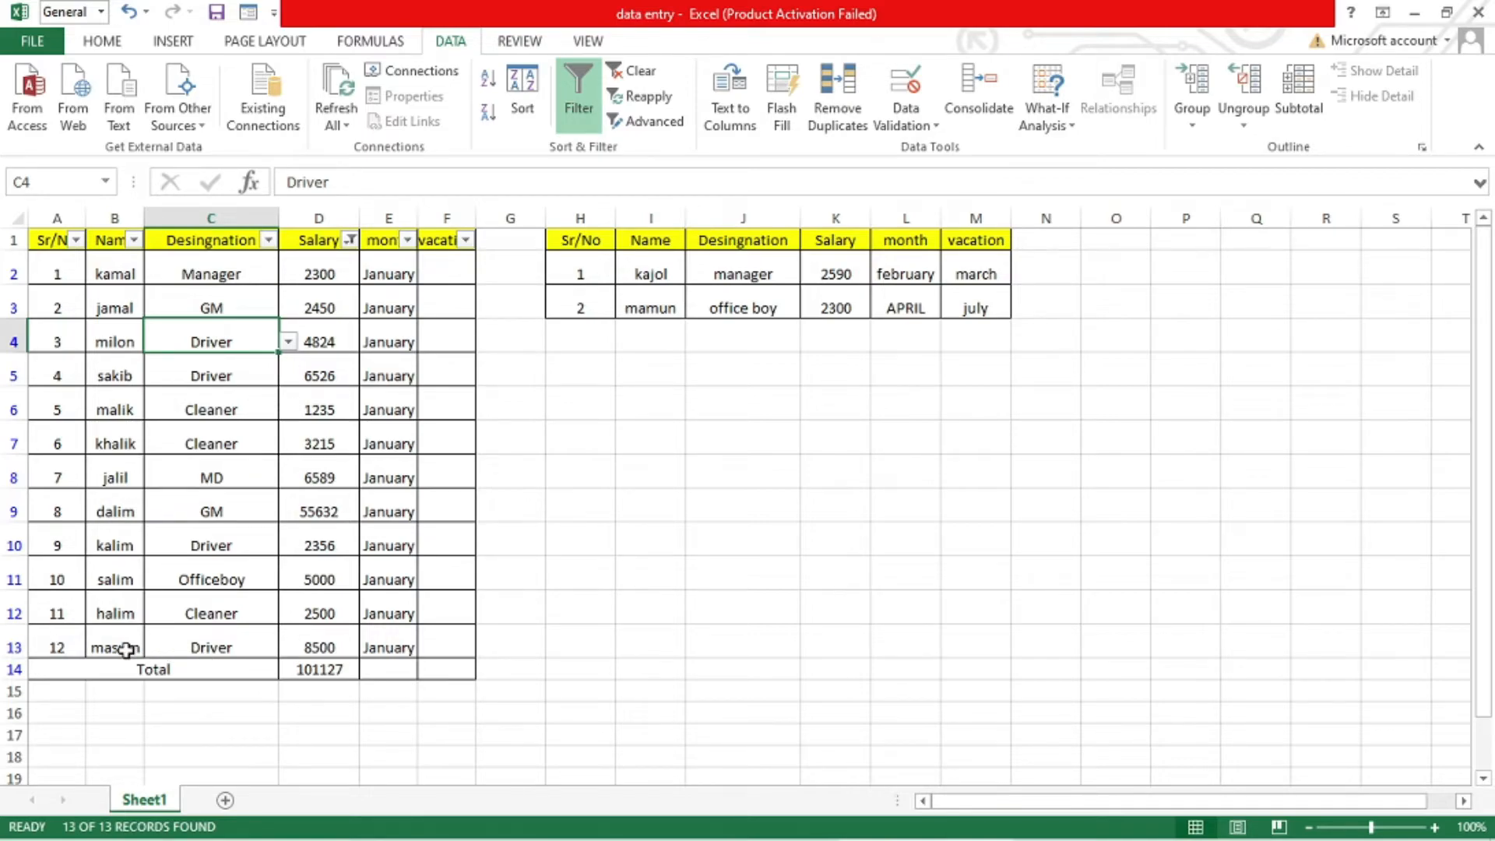
Insert a blank row at row 13, above the last employee record of the salary table.
{"action": "right_click", "coordinate": [10, 647]}
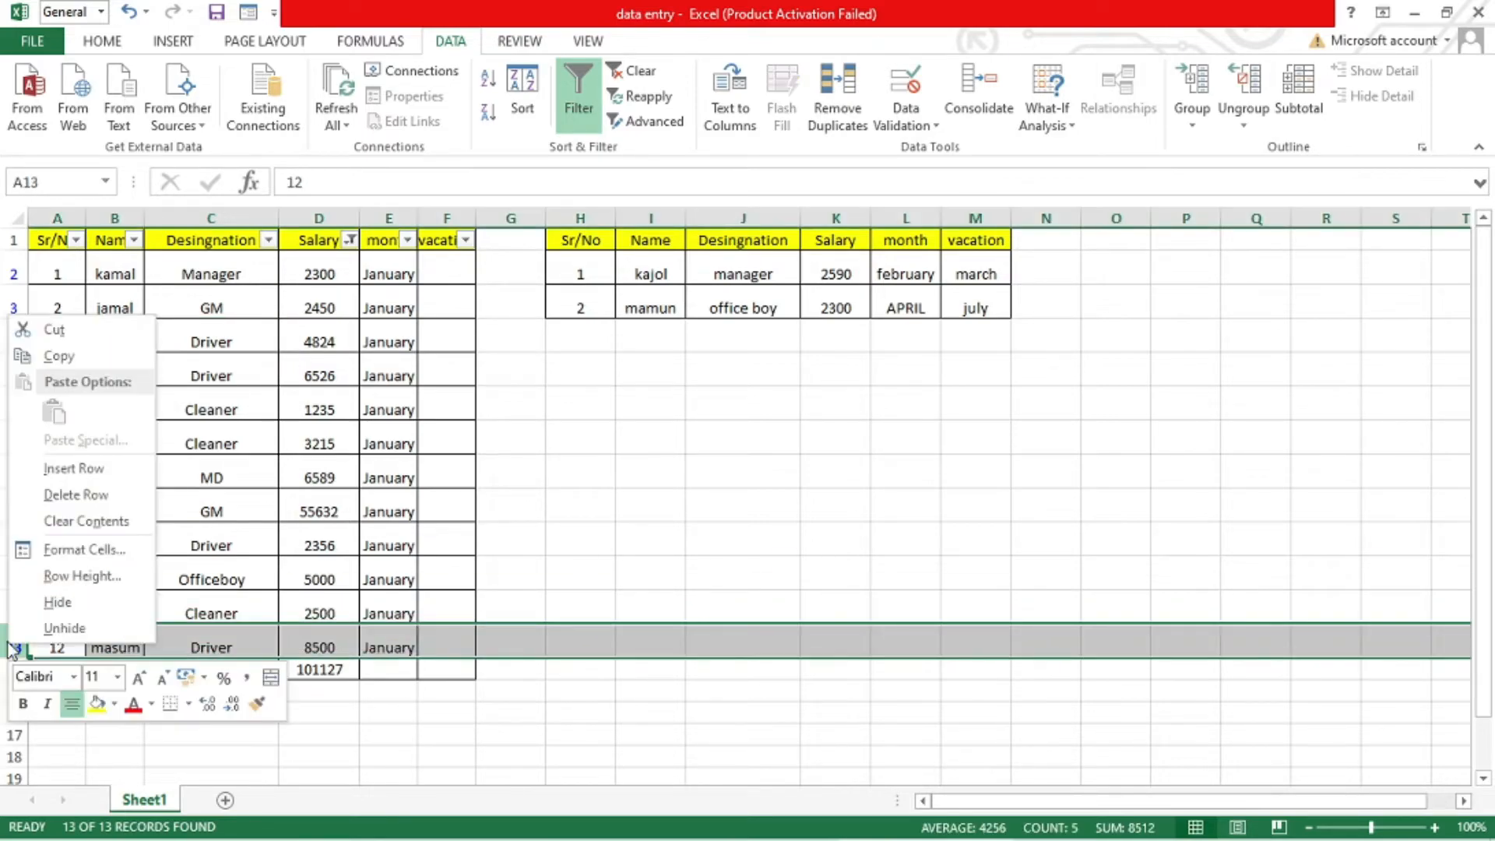
{"action": "left_click", "coordinate": [62, 468]}
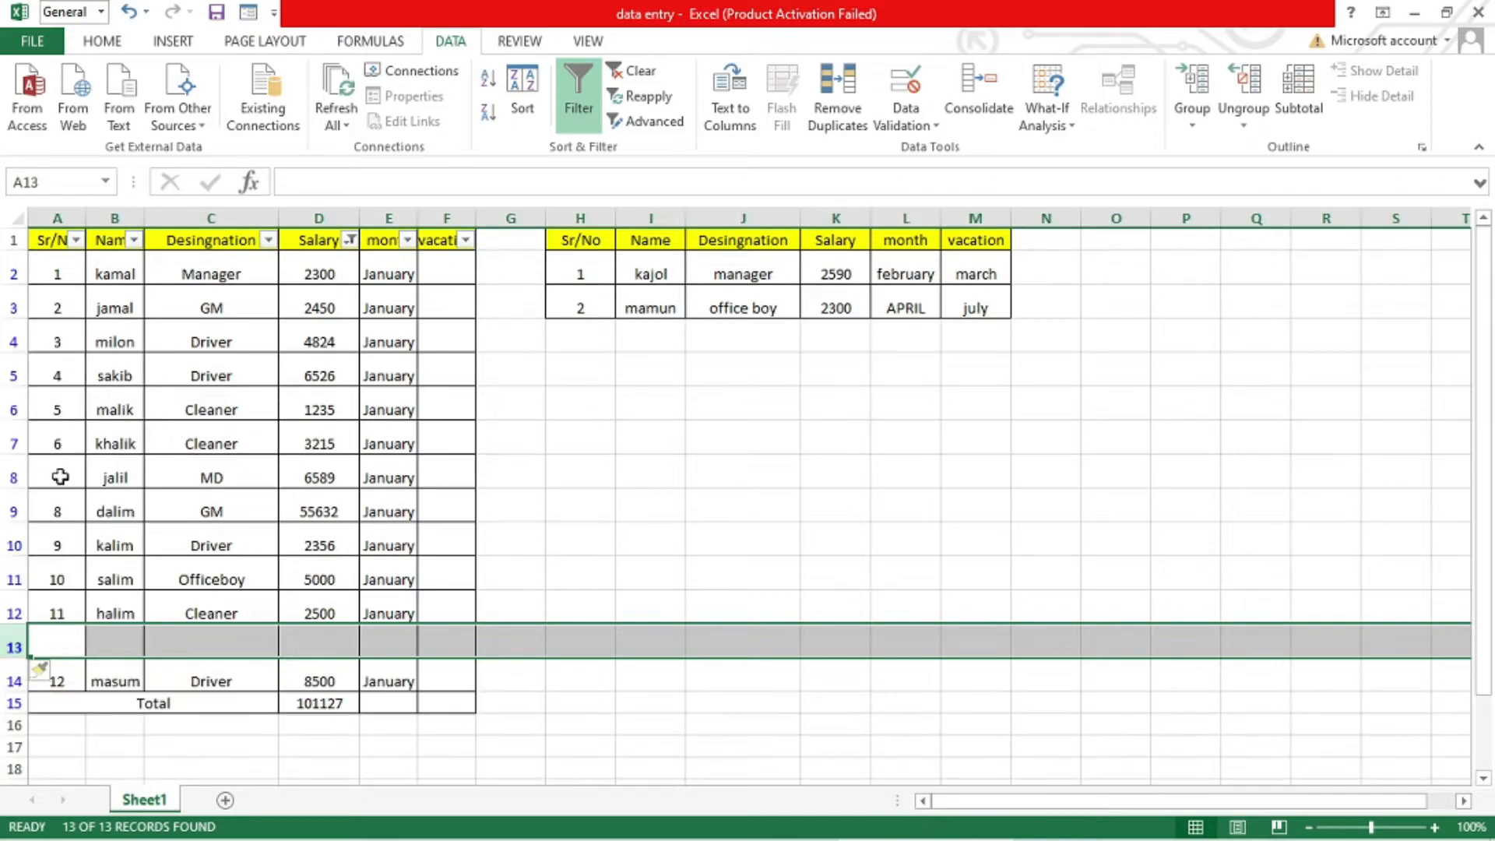
{"action": "left_click", "coordinate": [117, 679]}
{"action": "left_click", "coordinate": [125, 641]}
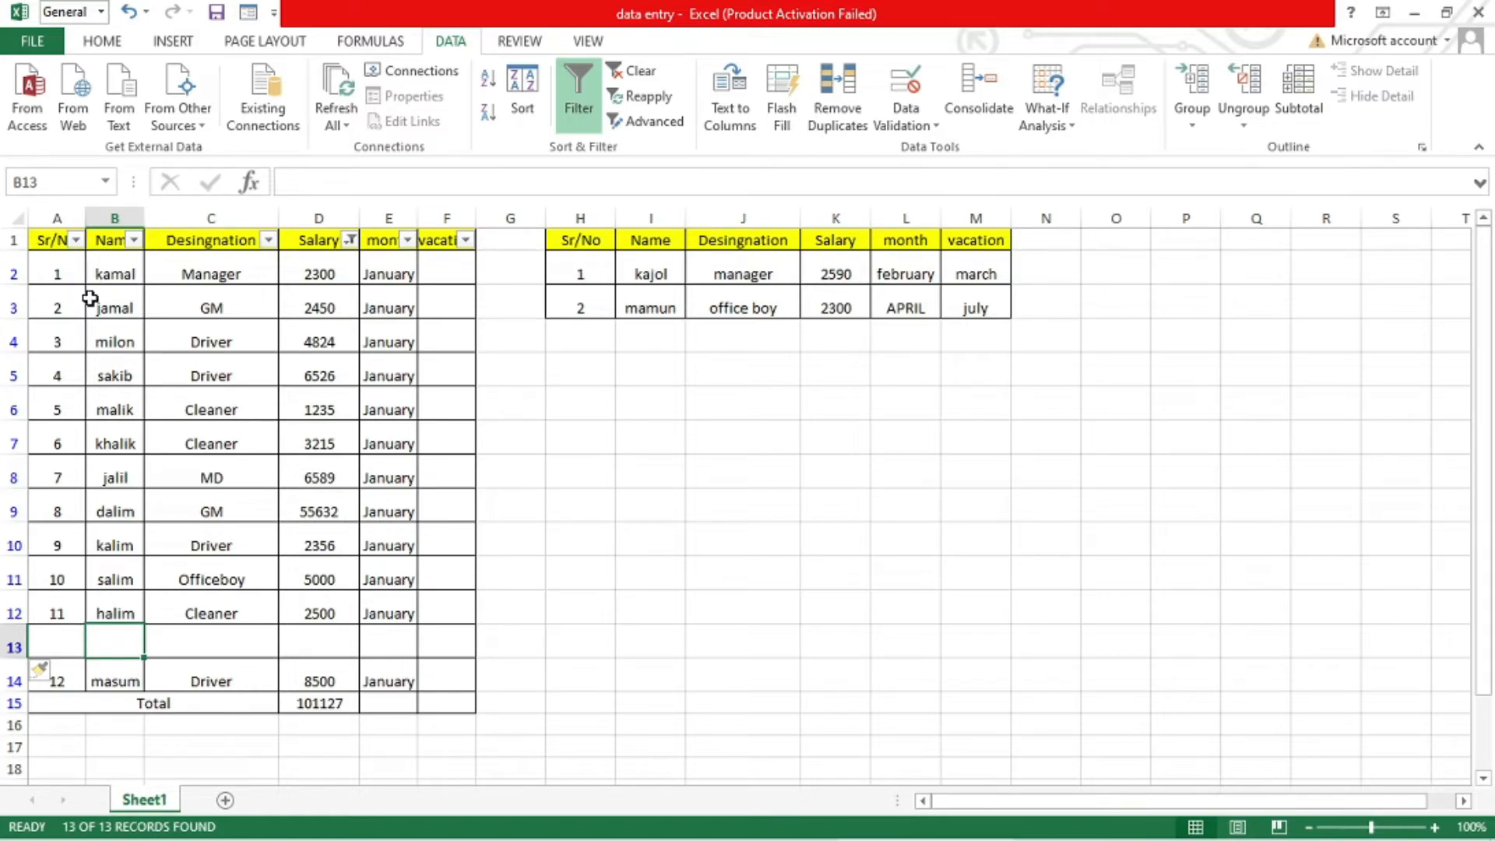
Copy the first employee's name and designation from B2:C2 into B13:C13 of the new row.
{"action": "left_click_drag", "start_coordinate": [105, 274], "coordinate": [246, 265]}
{"action": "key", "text": "ctrl+c"}
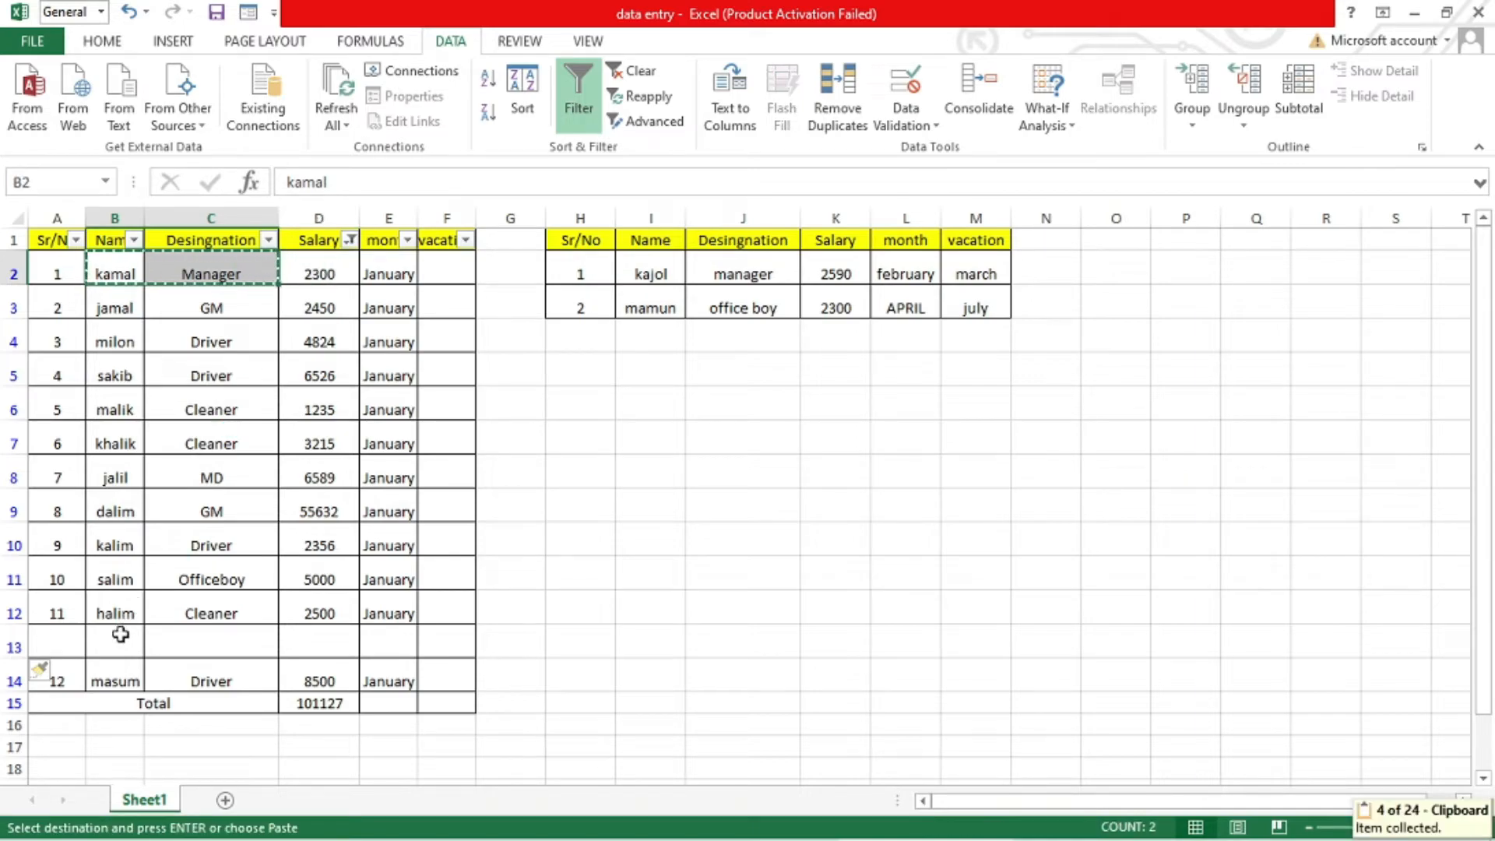
{"action": "left_click", "coordinate": [118, 637]}
{"action": "key", "text": "ctrl+v"}
Replace the designation in C13 with Driver from the cell's validation list.
{"action": "left_click", "coordinate": [196, 643]}
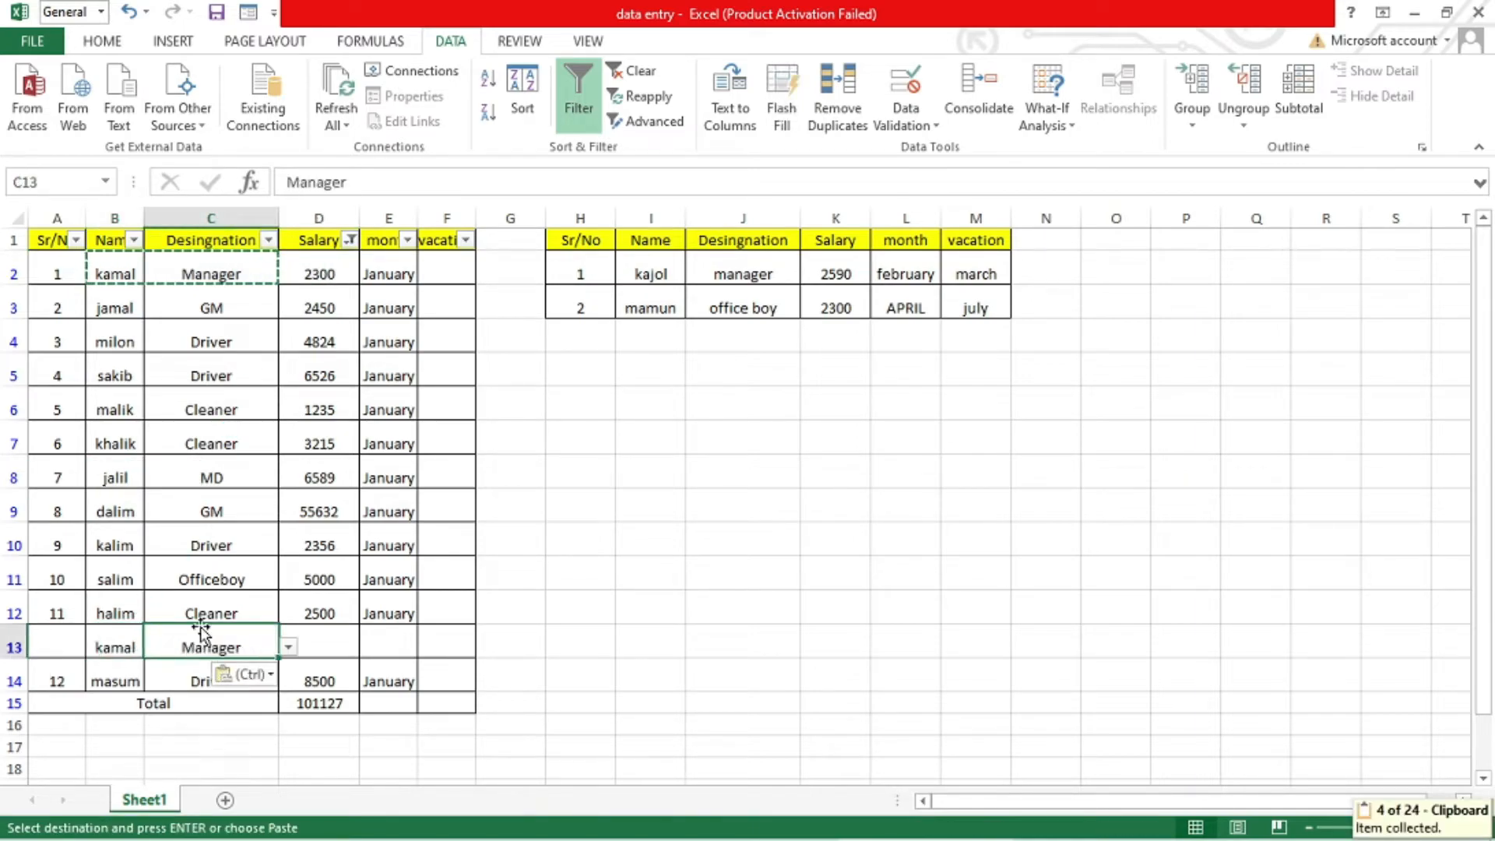
{"action": "key", "text": "BackSpace"}
{"action": "left_click", "coordinate": [288, 647]}
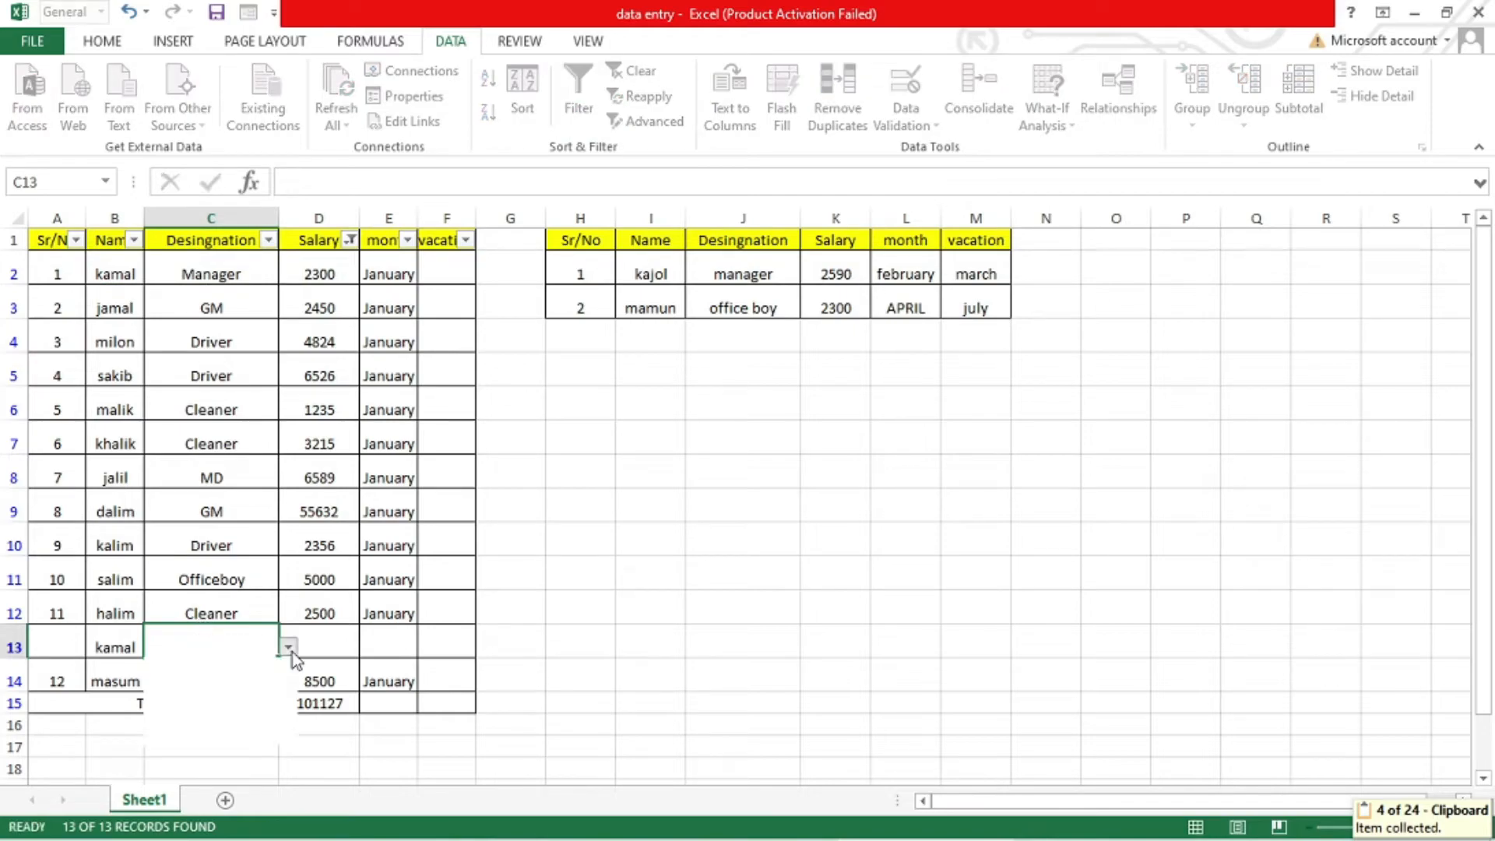
{"action": "left_click", "coordinate": [228, 714]}
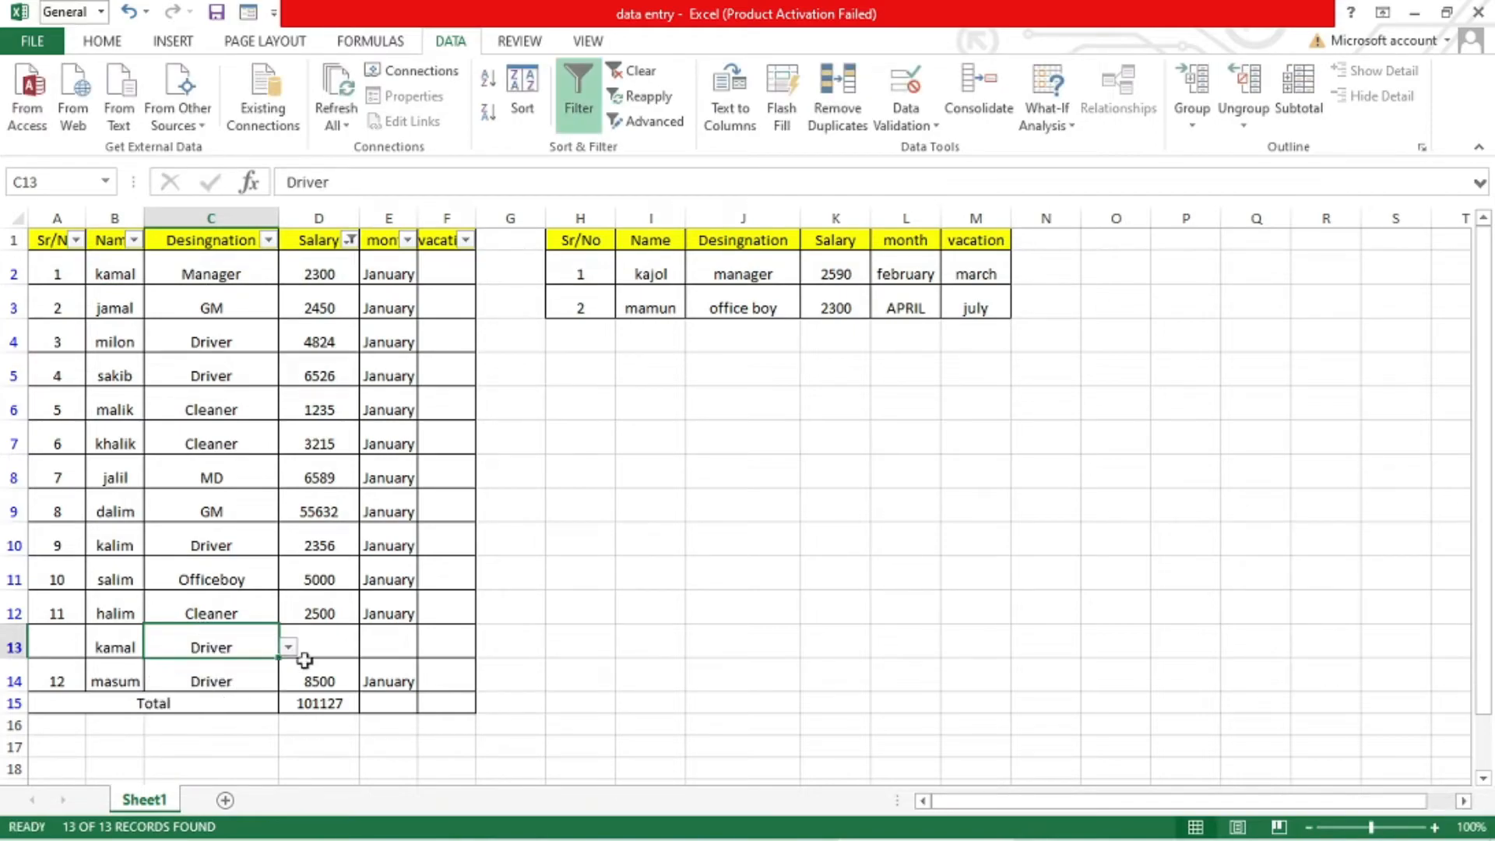
Enter a salary of 2600 in D13 for the new record.
{"action": "left_click", "coordinate": [342, 612]}
{"action": "left_click", "coordinate": [352, 648]}
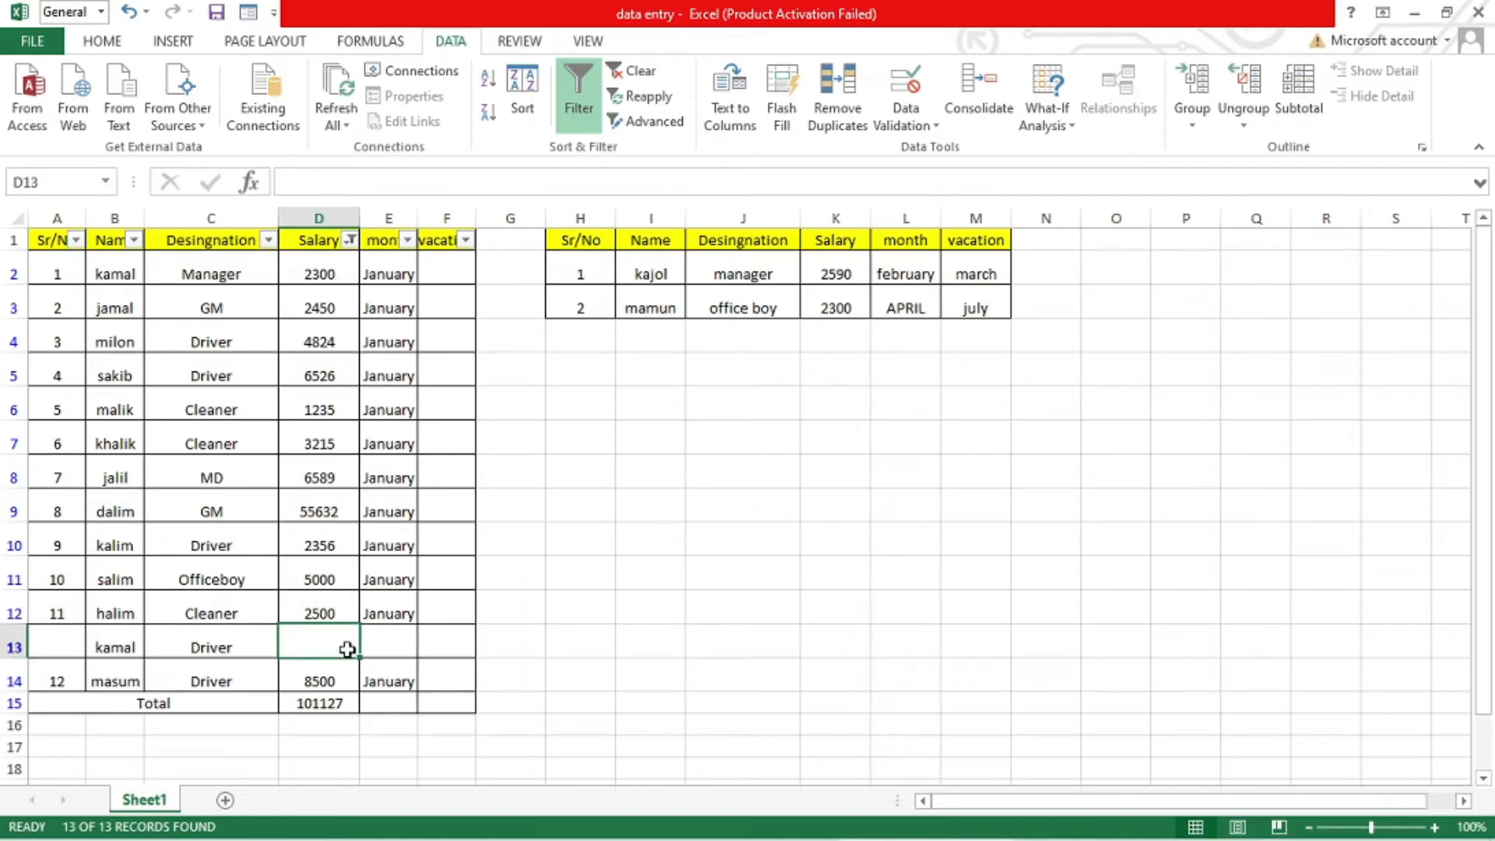
{"action": "type", "text": "26"}
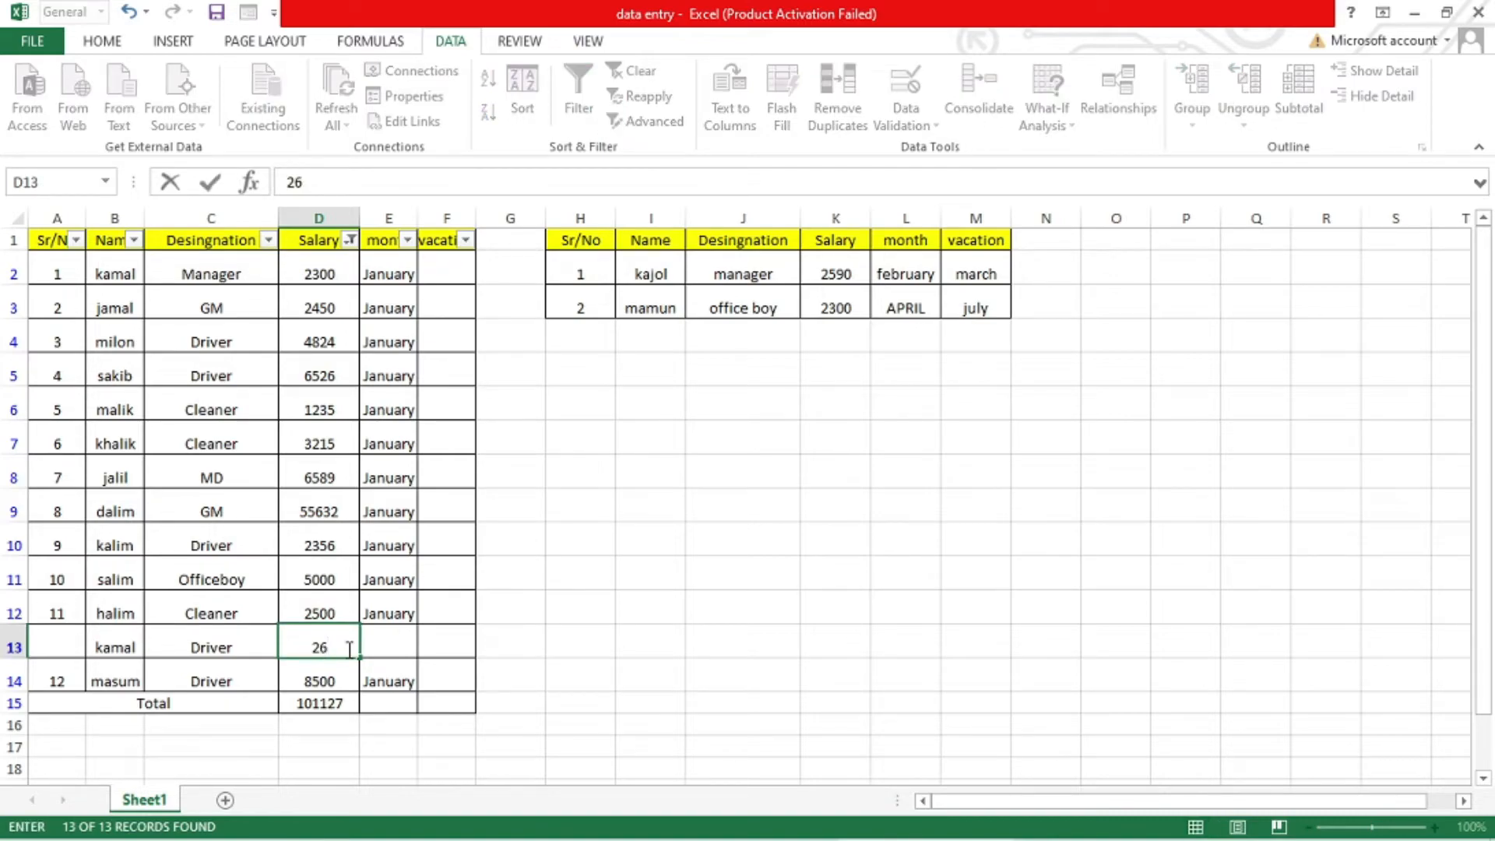
{"action": "type", "text": "00"}
{"action": "left_click", "coordinate": [380, 647]}
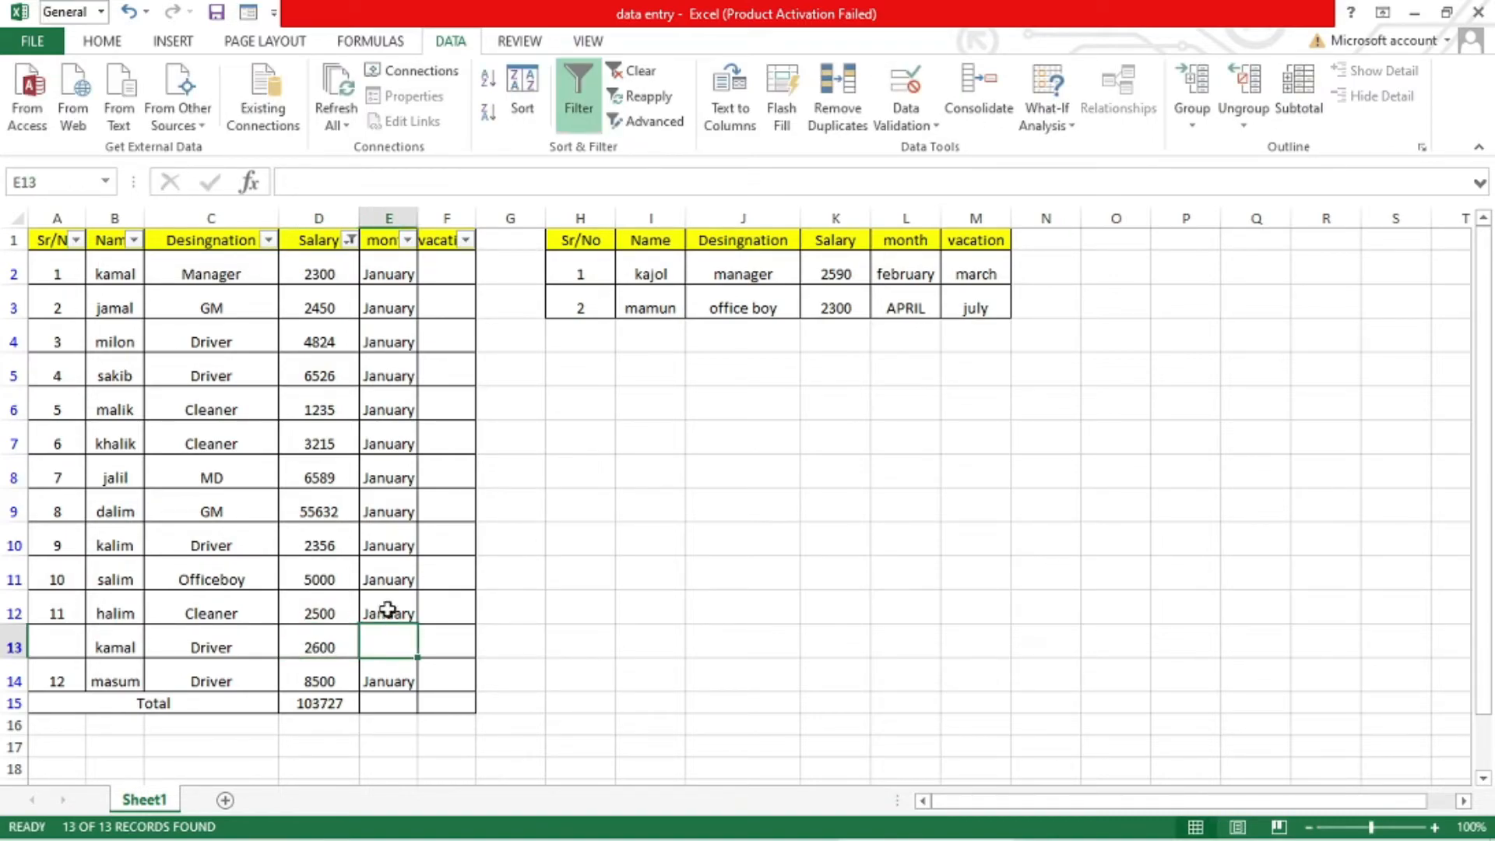
Fill the month January from E12 down into E13.
{"action": "left_click", "coordinate": [390, 610]}
{"action": "left_click_drag", "start_coordinate": [418, 625], "coordinate": [402, 658]}
{"action": "left_click", "coordinate": [444, 651]}
{"action": "left_click", "coordinate": [734, 637]}
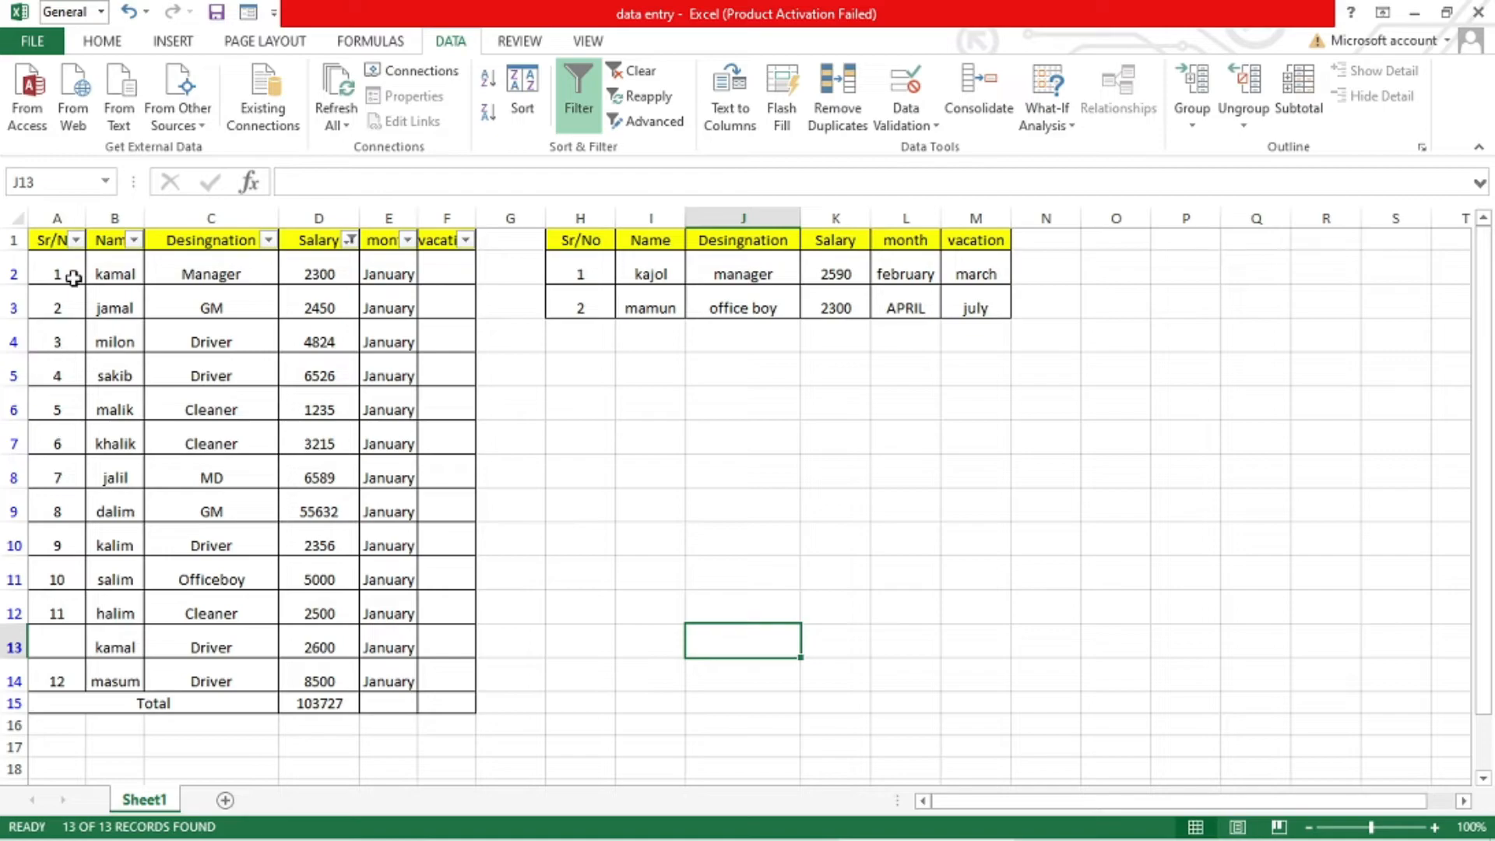
Renumber the last two serial numbers in A13 and A14 as 12 and 13.
{"action": "left_click_drag", "start_coordinate": [64, 269], "coordinate": [88, 691]}
{"action": "left_click", "coordinate": [722, 720]}
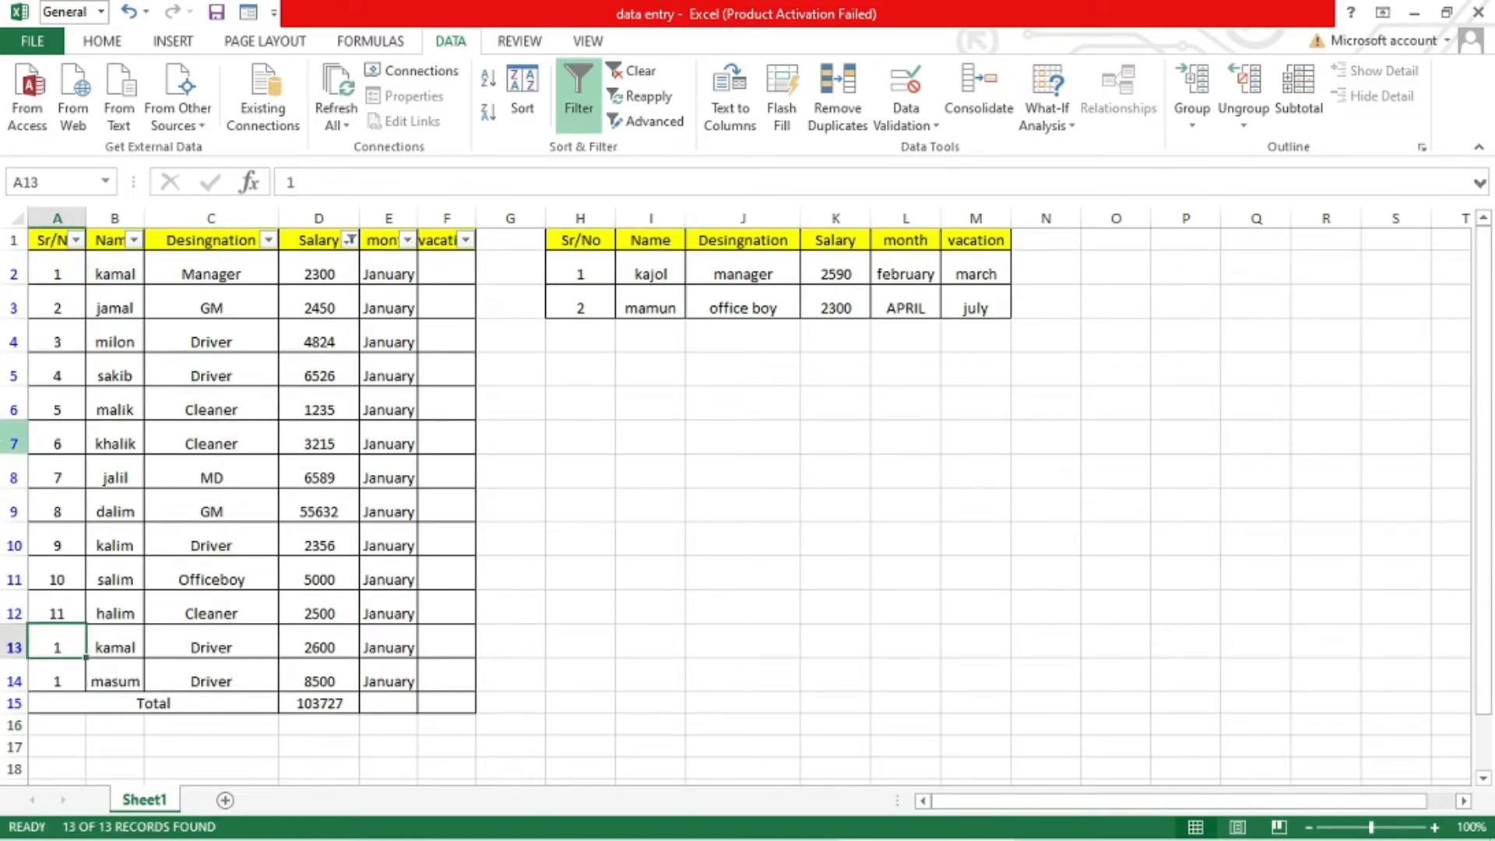
{"action": "key", "text": "Return"}
{"action": "type", "text": "1"}
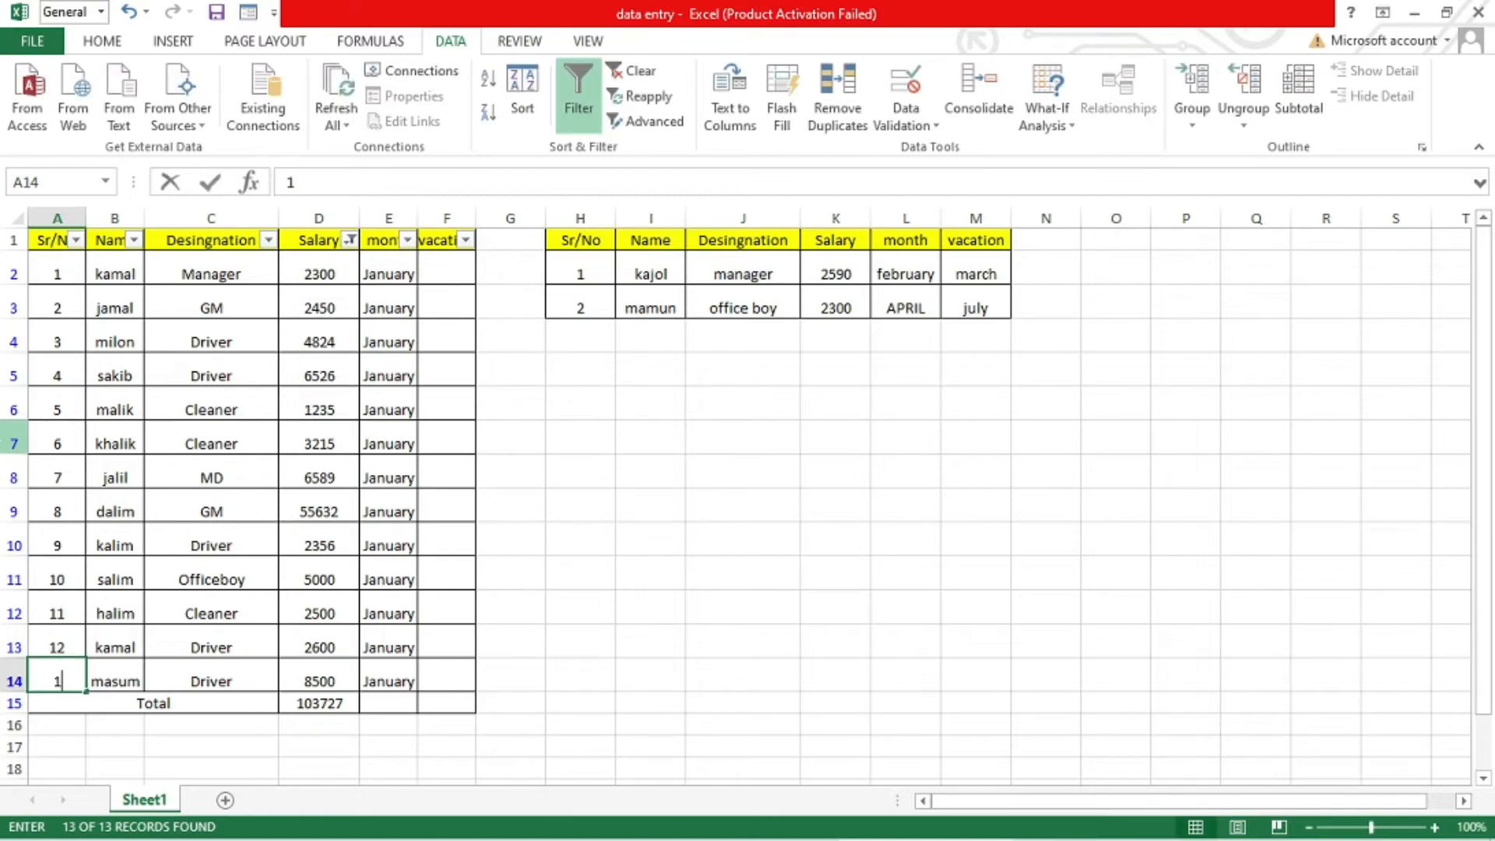
{"action": "type", "text": "3"}
{"action": "left_click", "coordinate": [620, 569]}
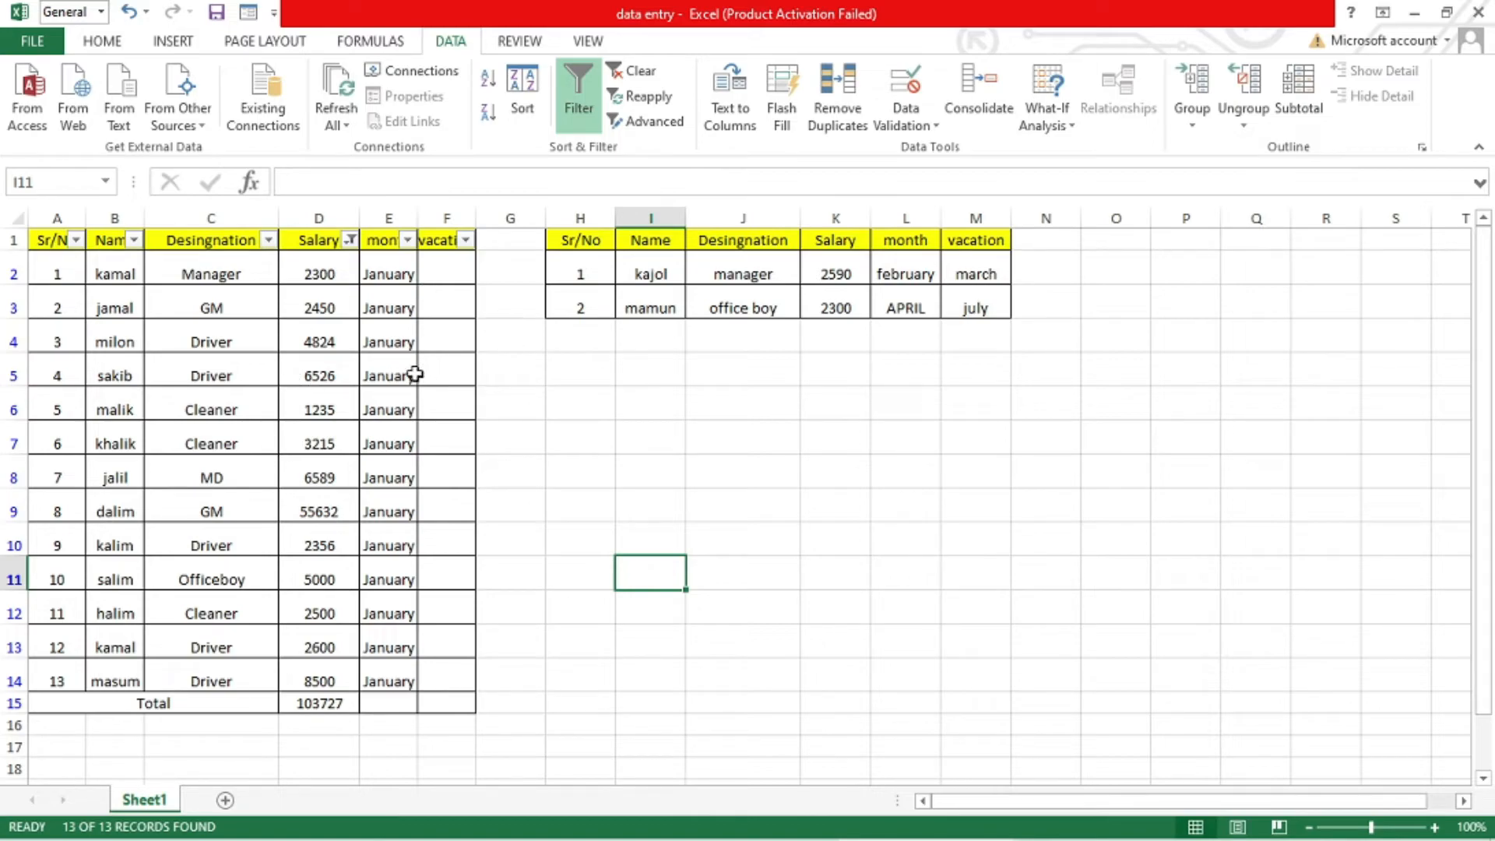
Widen the Name column (B) of the salary table so its header fits beside the filter arrow.
{"action": "left_click", "coordinate": [125, 218]}
{"action": "left_click_drag", "start_coordinate": [144, 218], "coordinate": [179, 218]}
{"action": "left_click", "coordinate": [881, 545]}
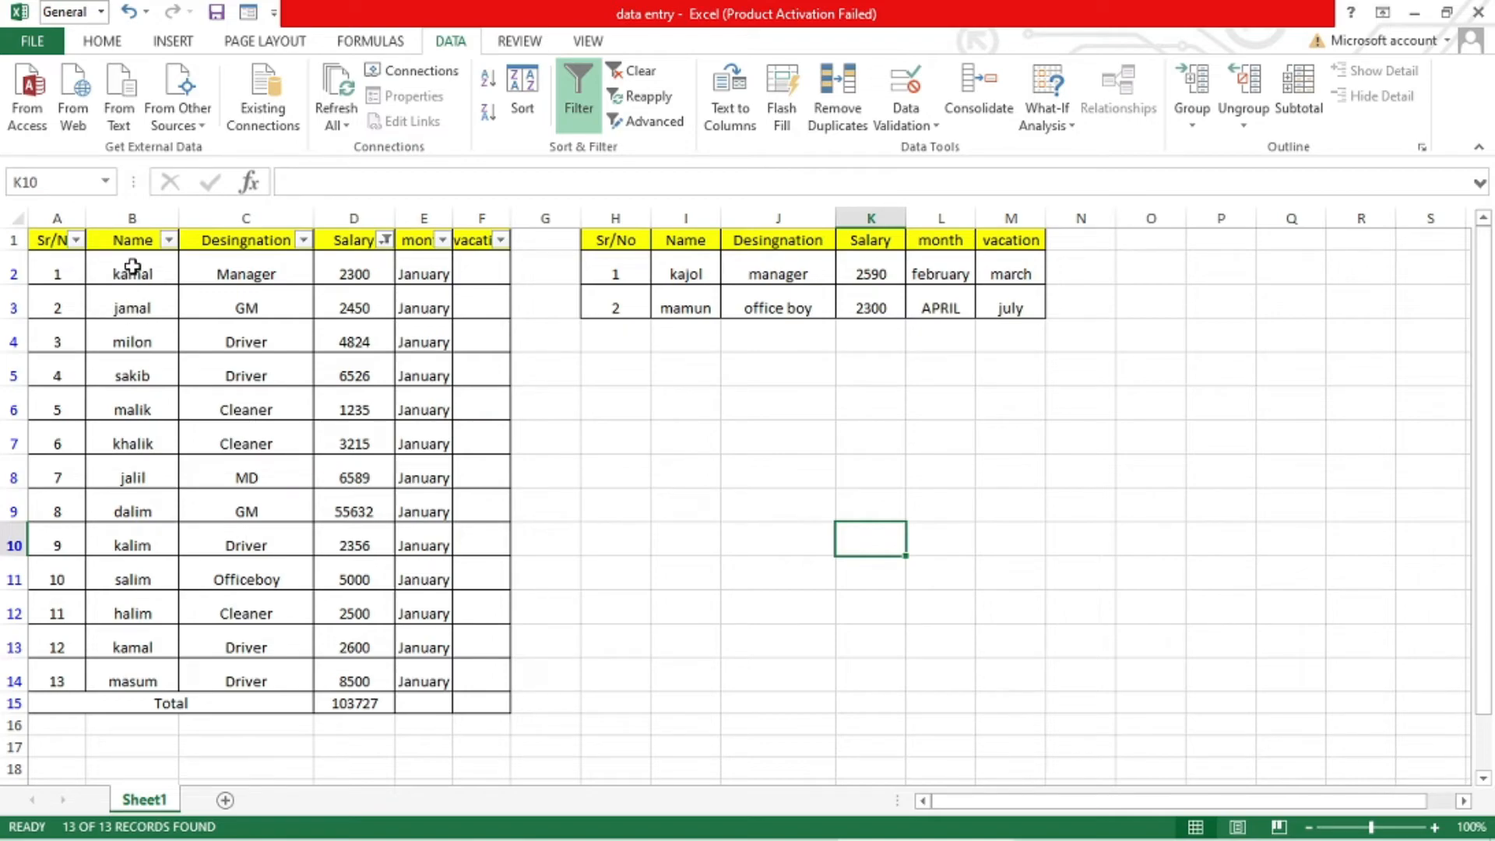
Filter the Name column by searching for the first employee's name, so only that name's records are listed.
{"action": "left_click", "coordinate": [169, 240]}
{"action": "left_click", "coordinate": [95, 429]}
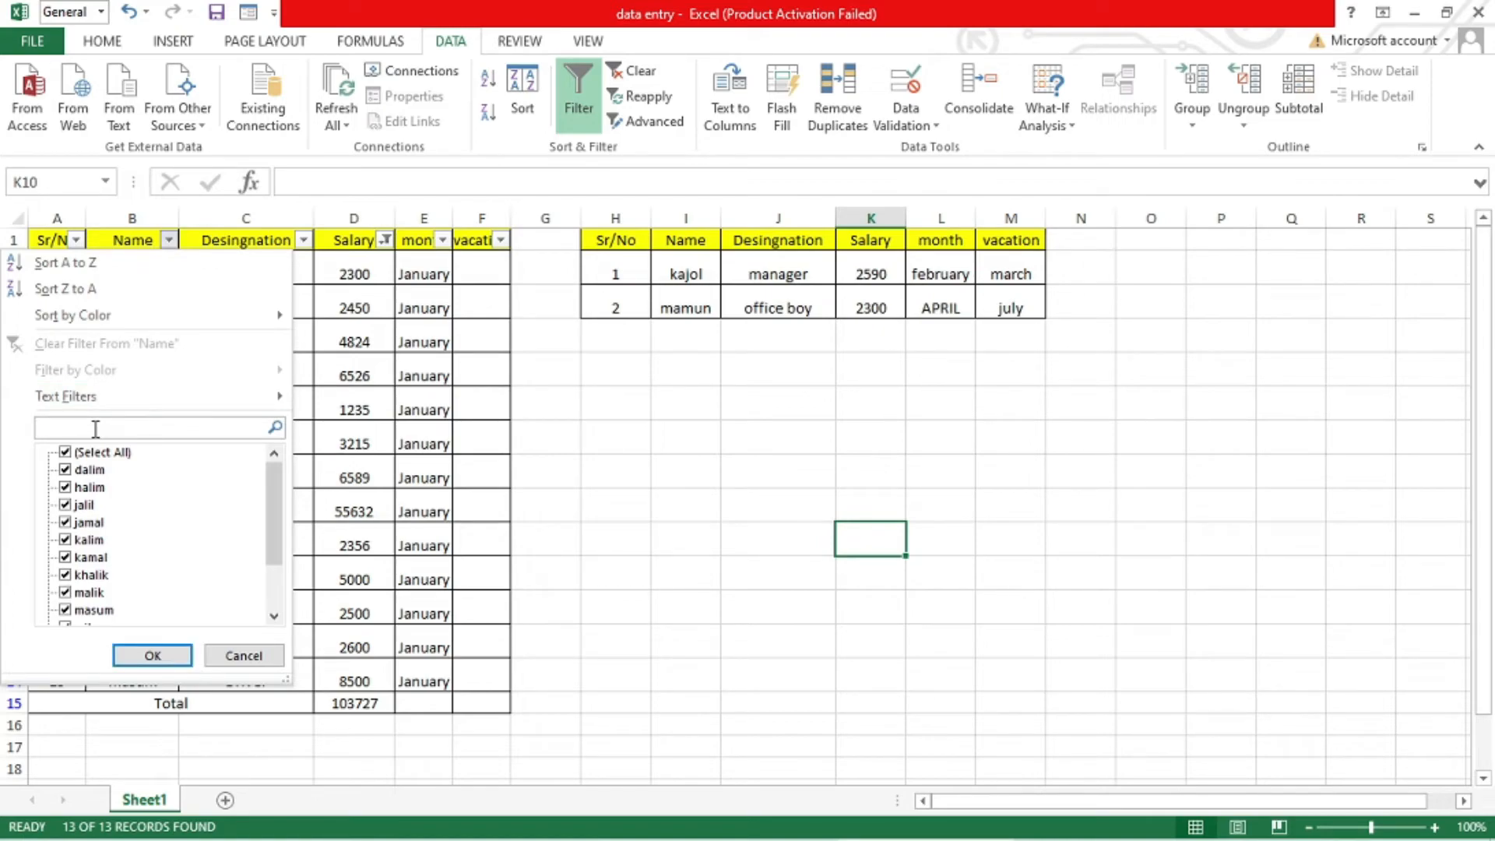
{"action": "type", "text": "kamal"}
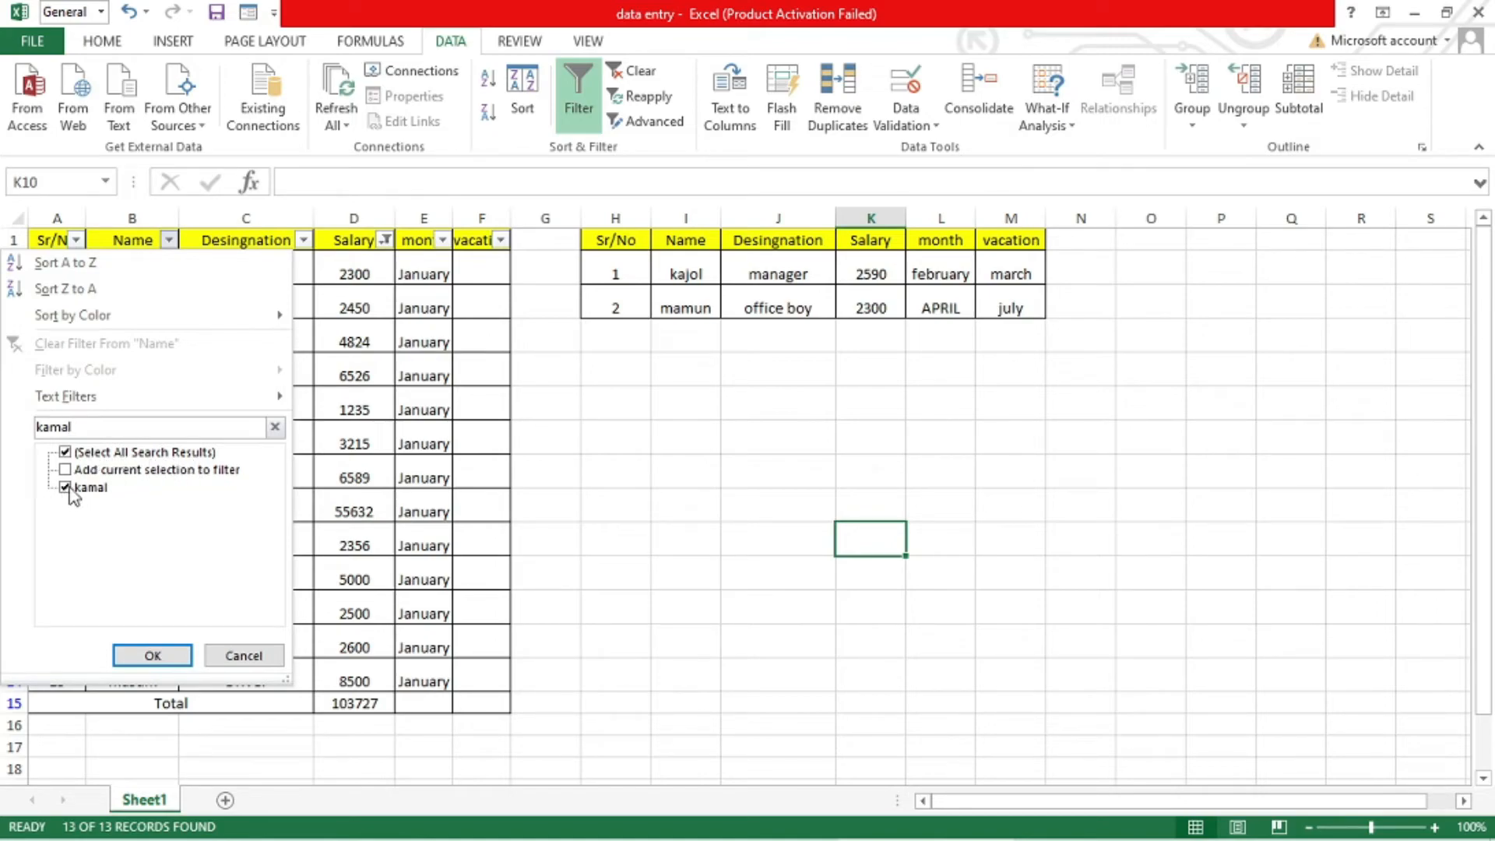
{"action": "left_click", "coordinate": [155, 660]}
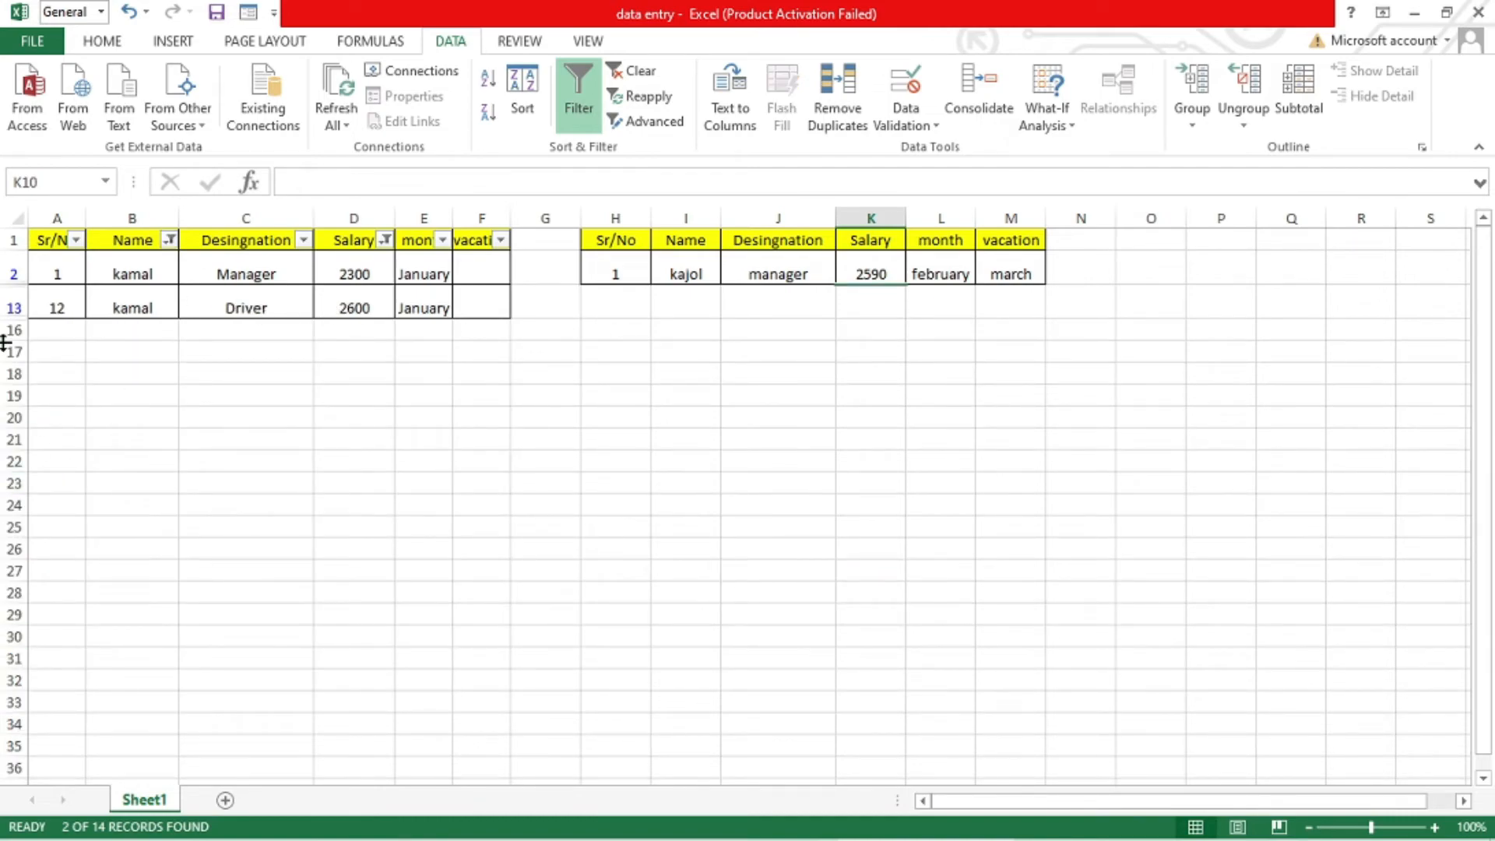
Examine the designation, salary and month of the filtered records in rows 2 and 13.
{"action": "left_click", "coordinate": [227, 270]}
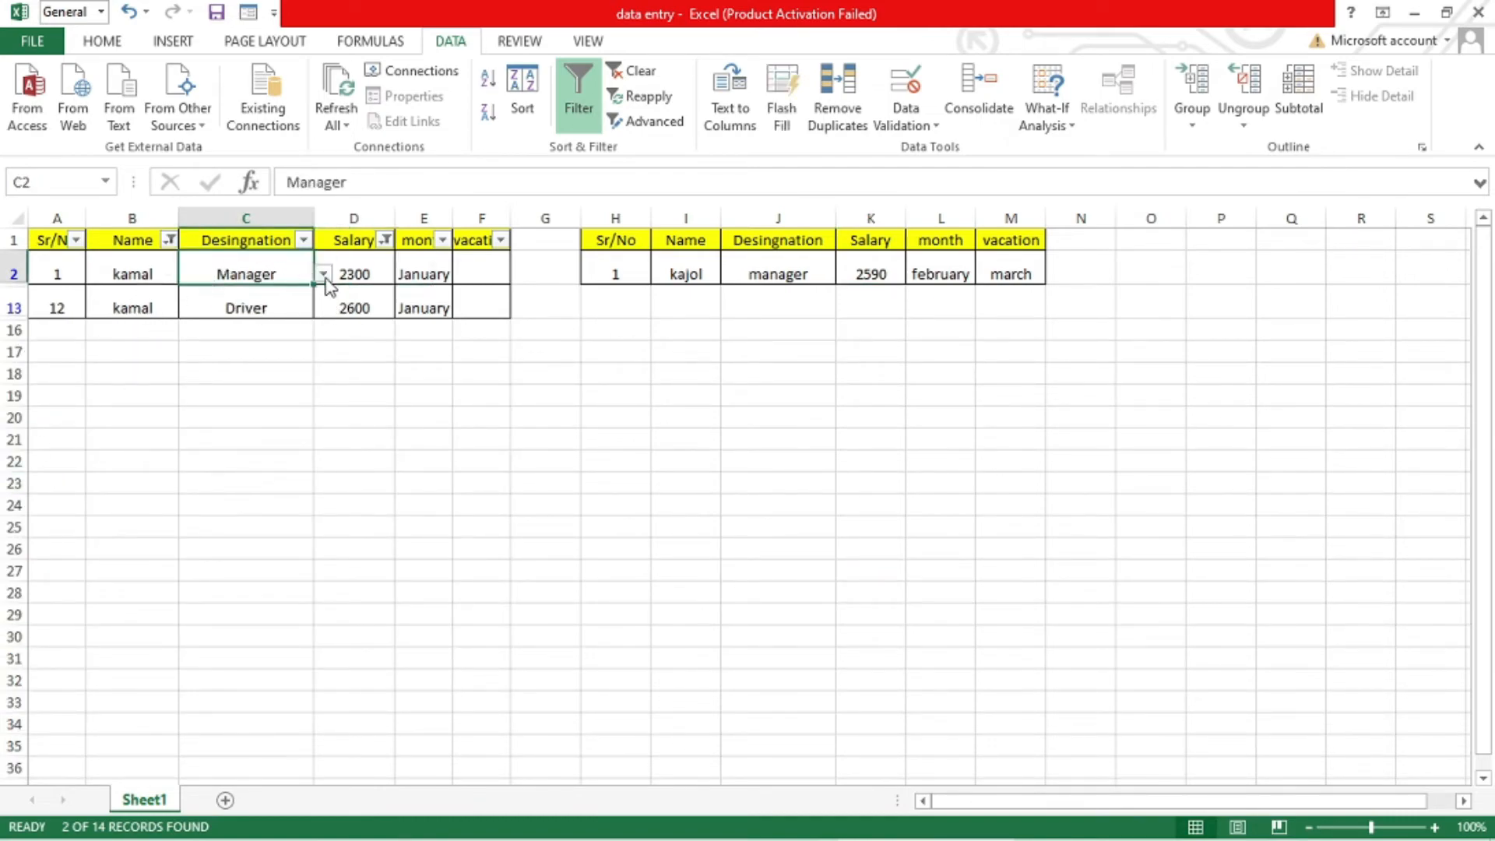
{"action": "left_click", "coordinate": [356, 273]}
{"action": "left_click", "coordinate": [428, 273]}
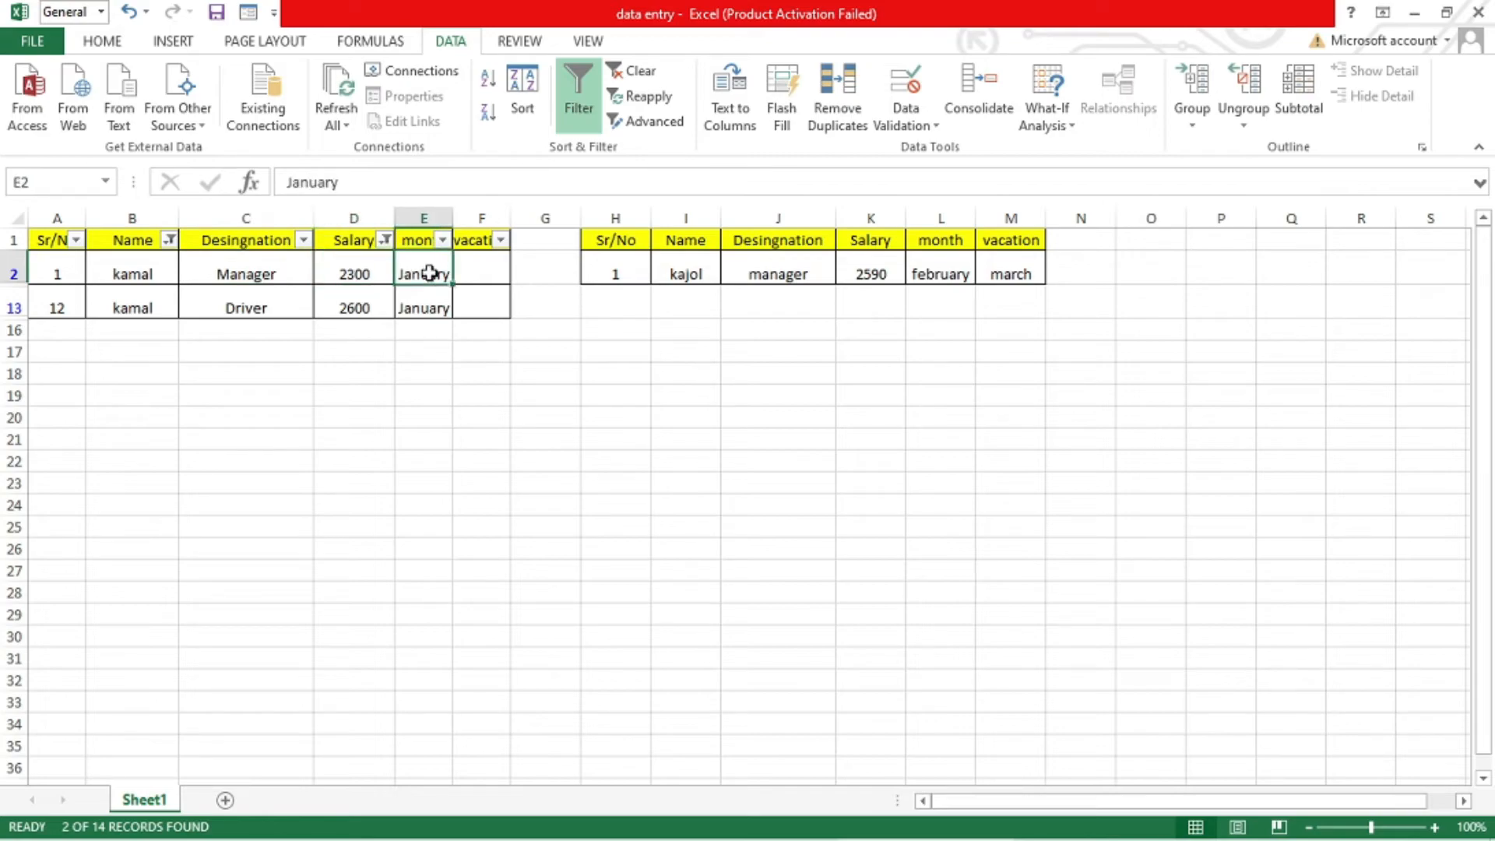
{"action": "left_click", "coordinate": [152, 312]}
{"action": "left_click", "coordinate": [240, 311]}
{"action": "left_click", "coordinate": [381, 308]}
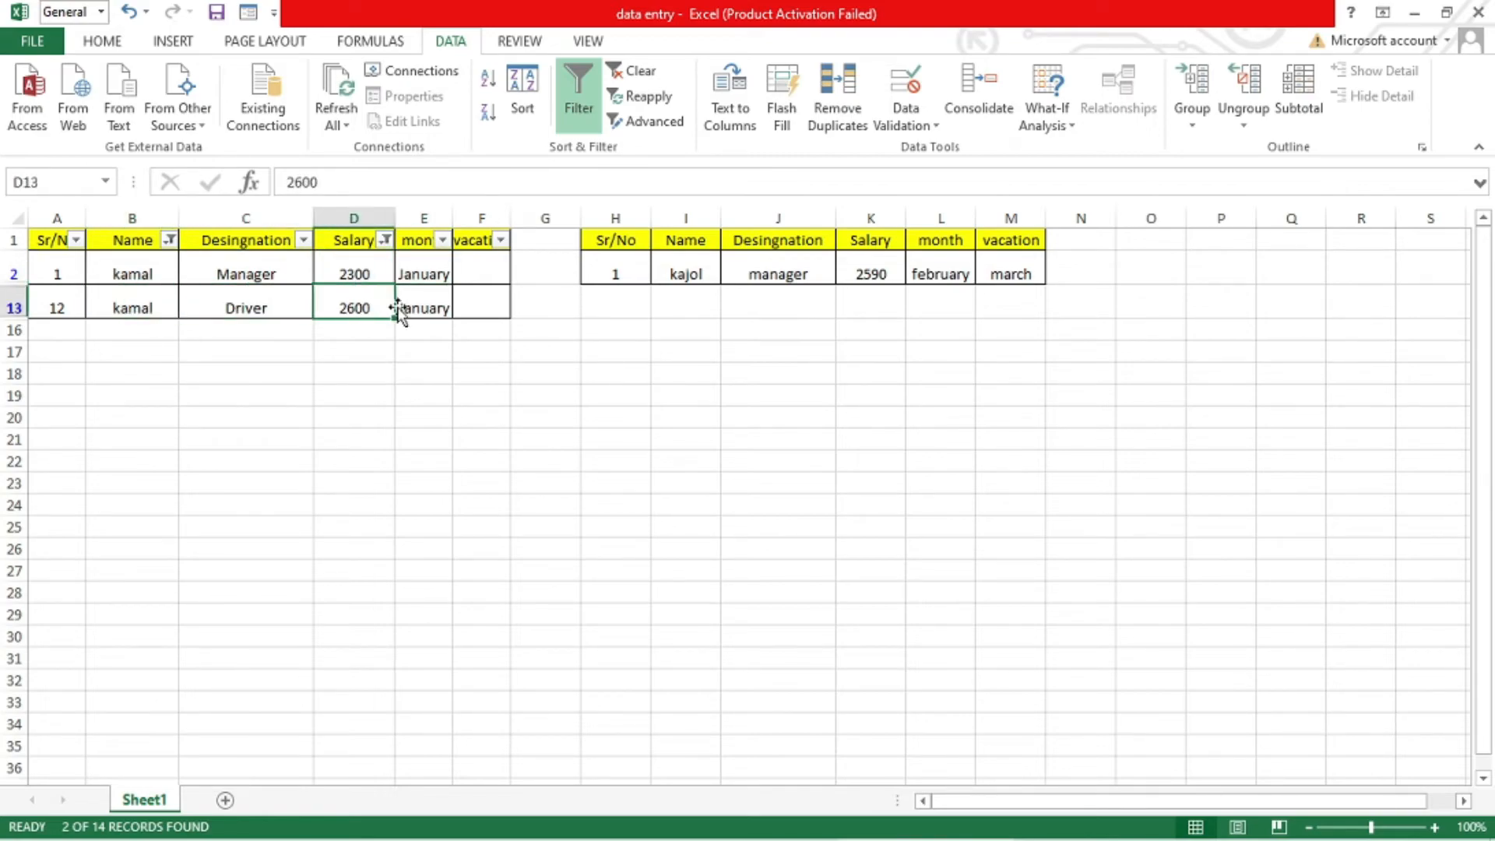
{"action": "left_click", "coordinate": [421, 309]}
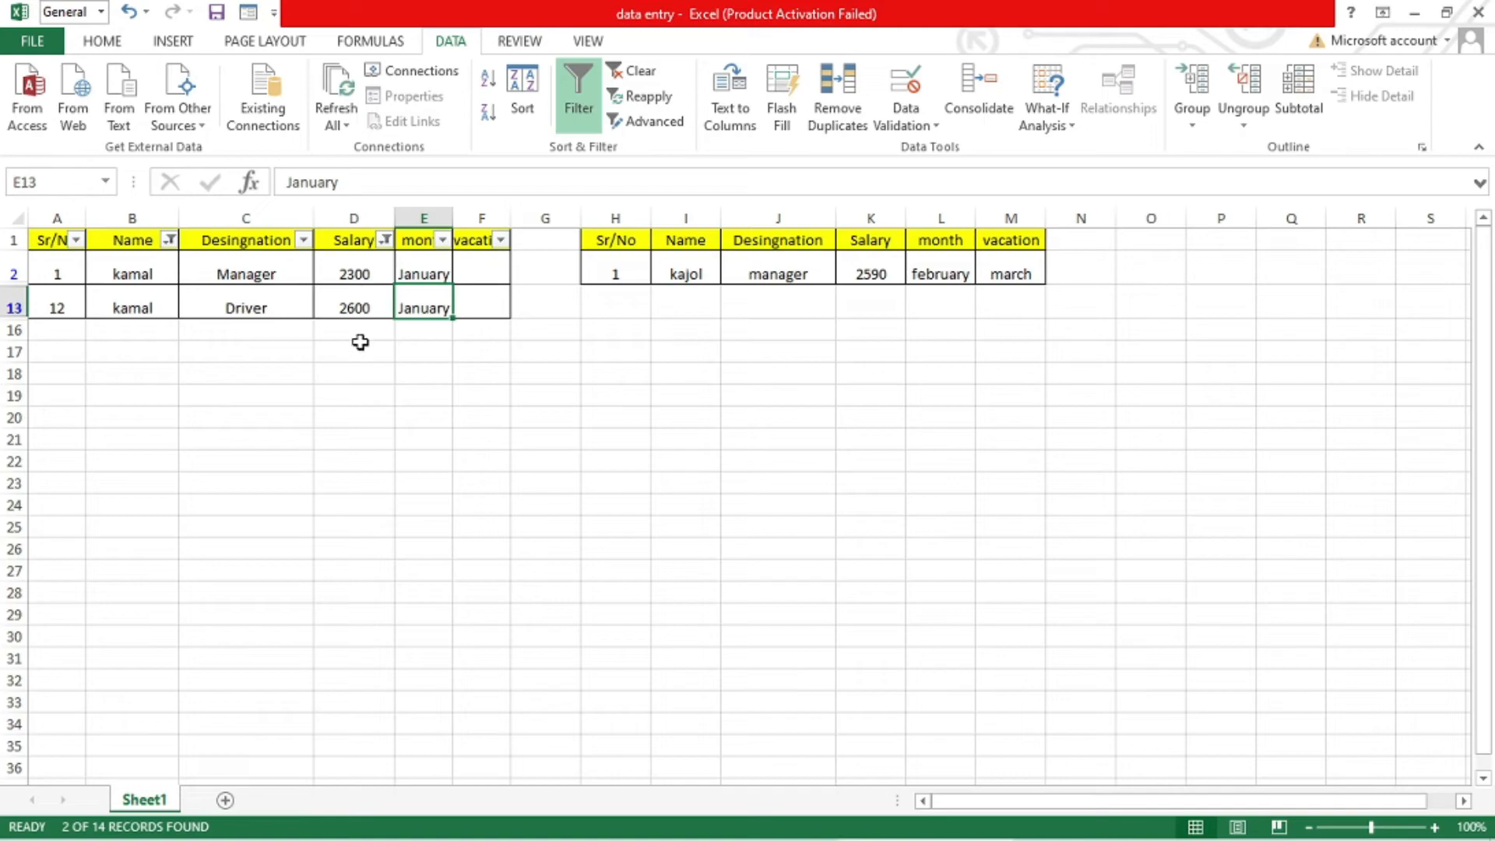
Set the Manager record's salary in D2 to 5800 within the filtered list.
{"action": "left_click", "coordinate": [368, 271]}
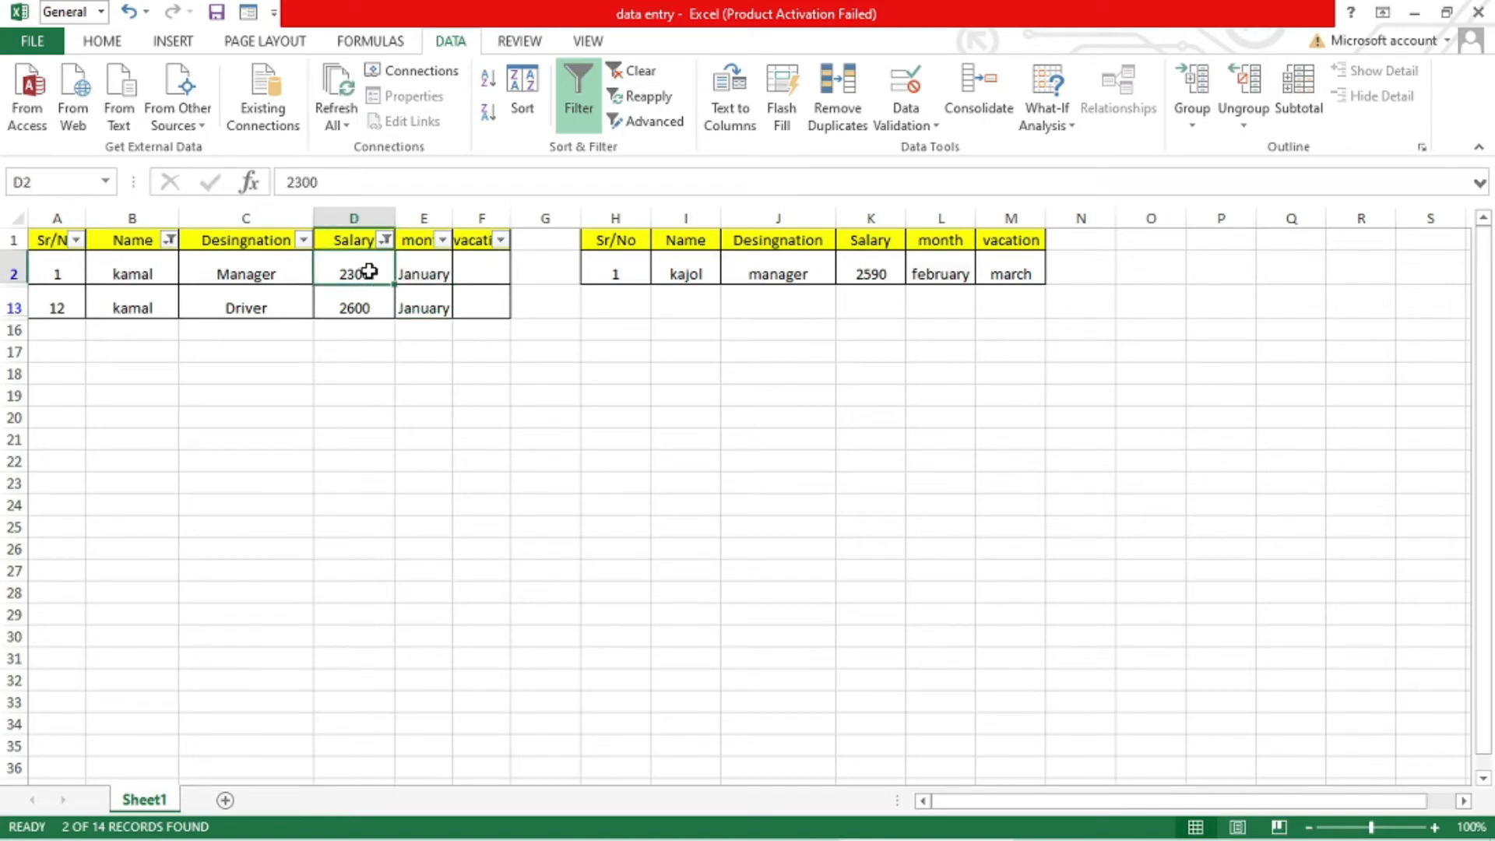
{"action": "type", "text": "58"}
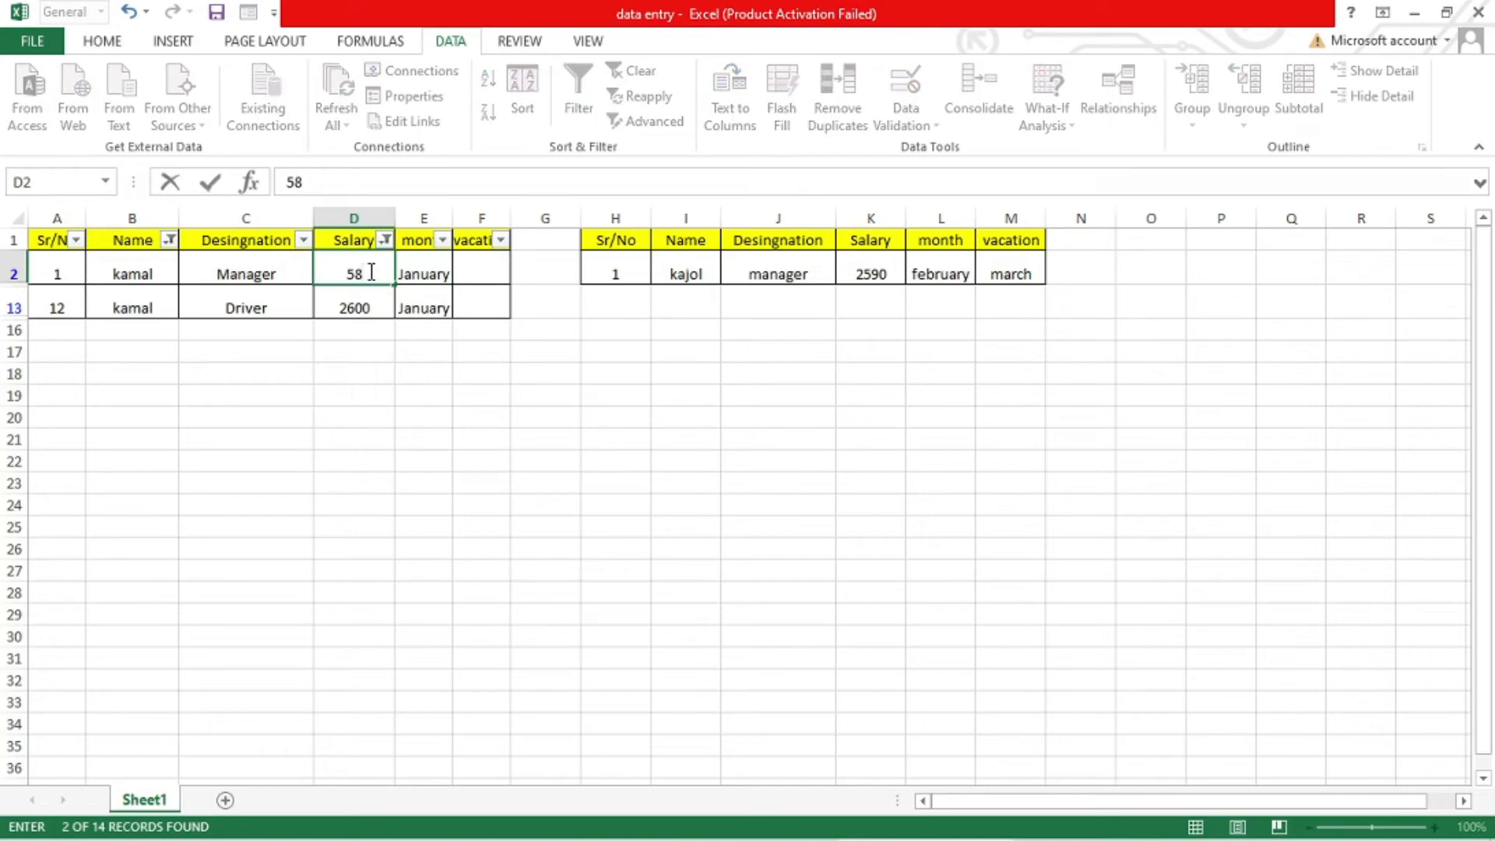
{"action": "type", "text": "00"}
{"action": "left_click", "coordinate": [491, 370]}
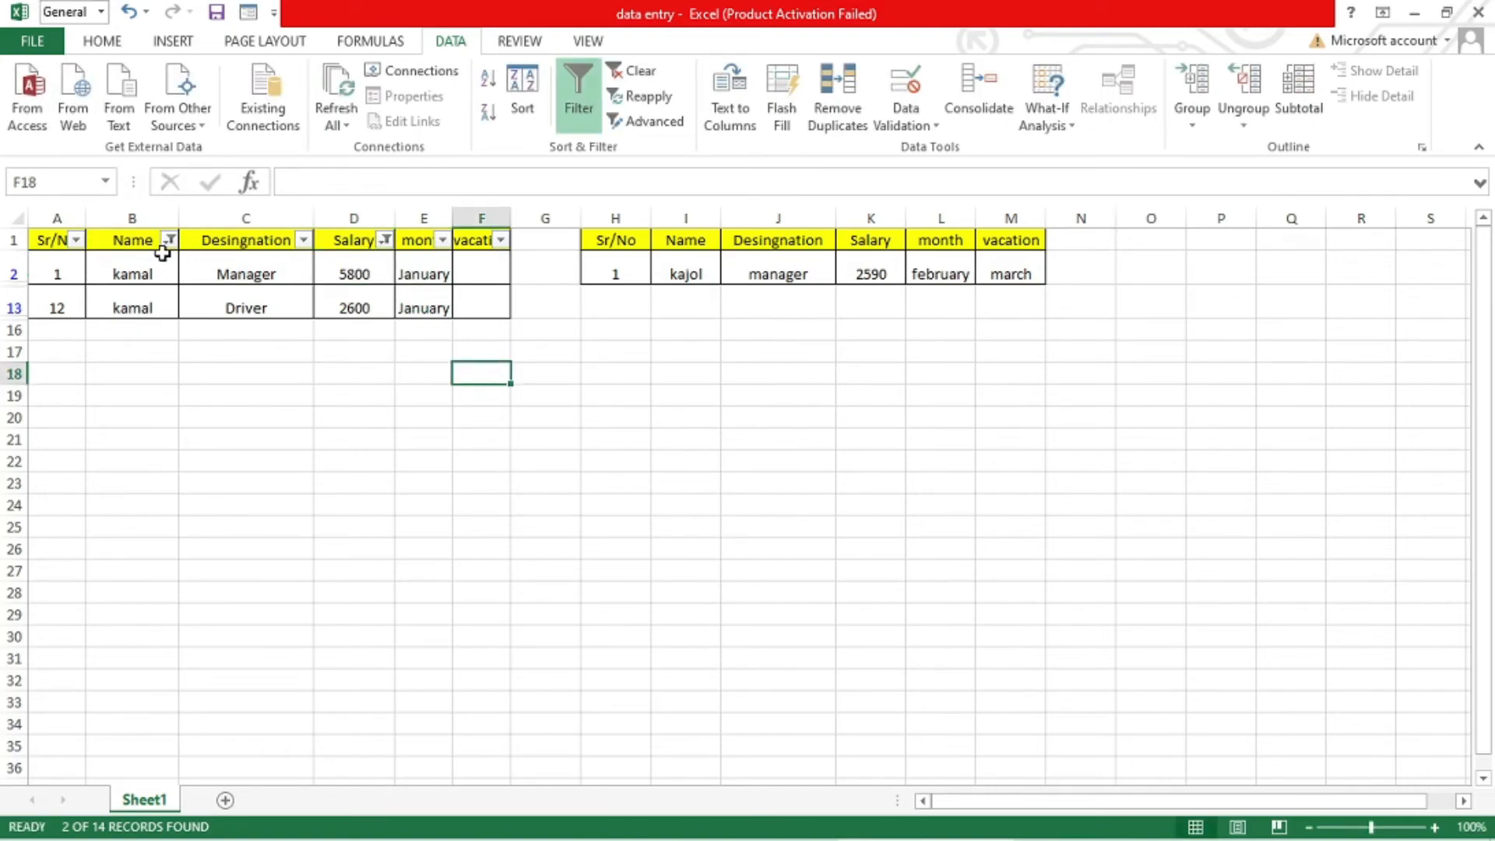
{"action": "left_click", "coordinate": [77, 241]}
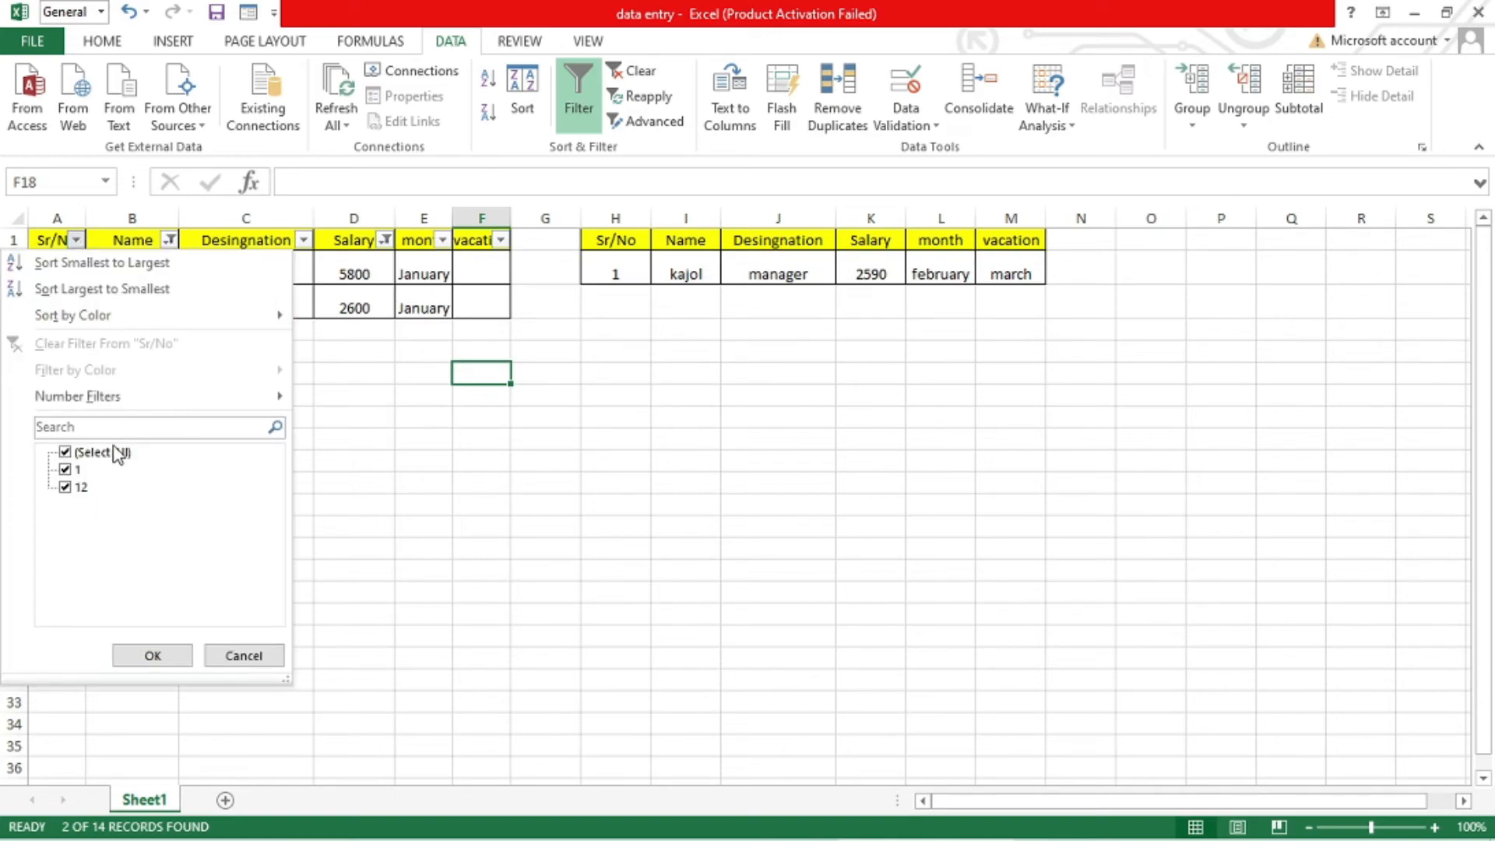
{"action": "left_click", "coordinate": [116, 424]}
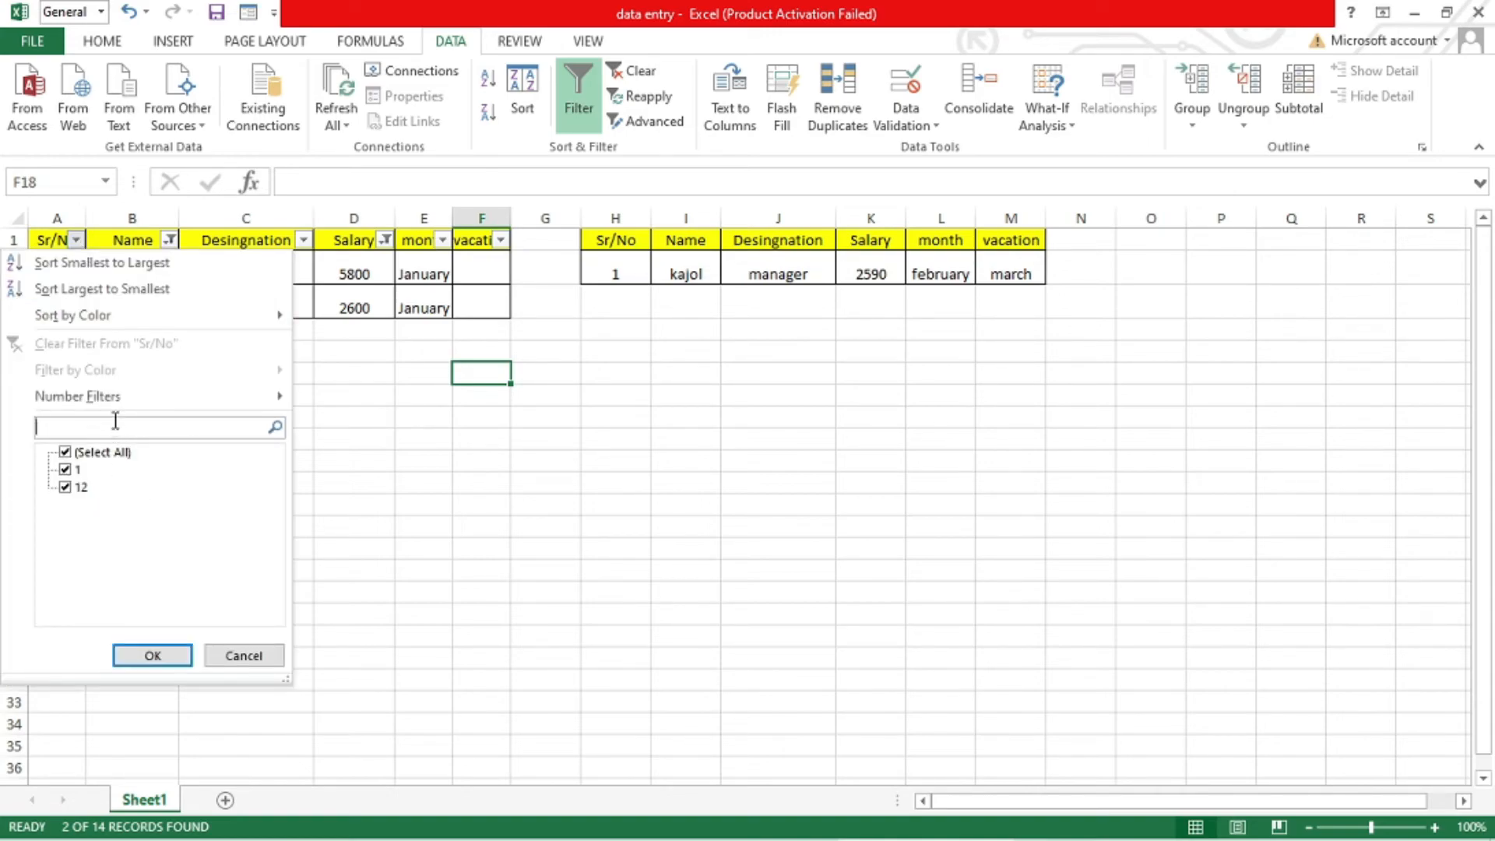
{"action": "left_click", "coordinate": [244, 654]}
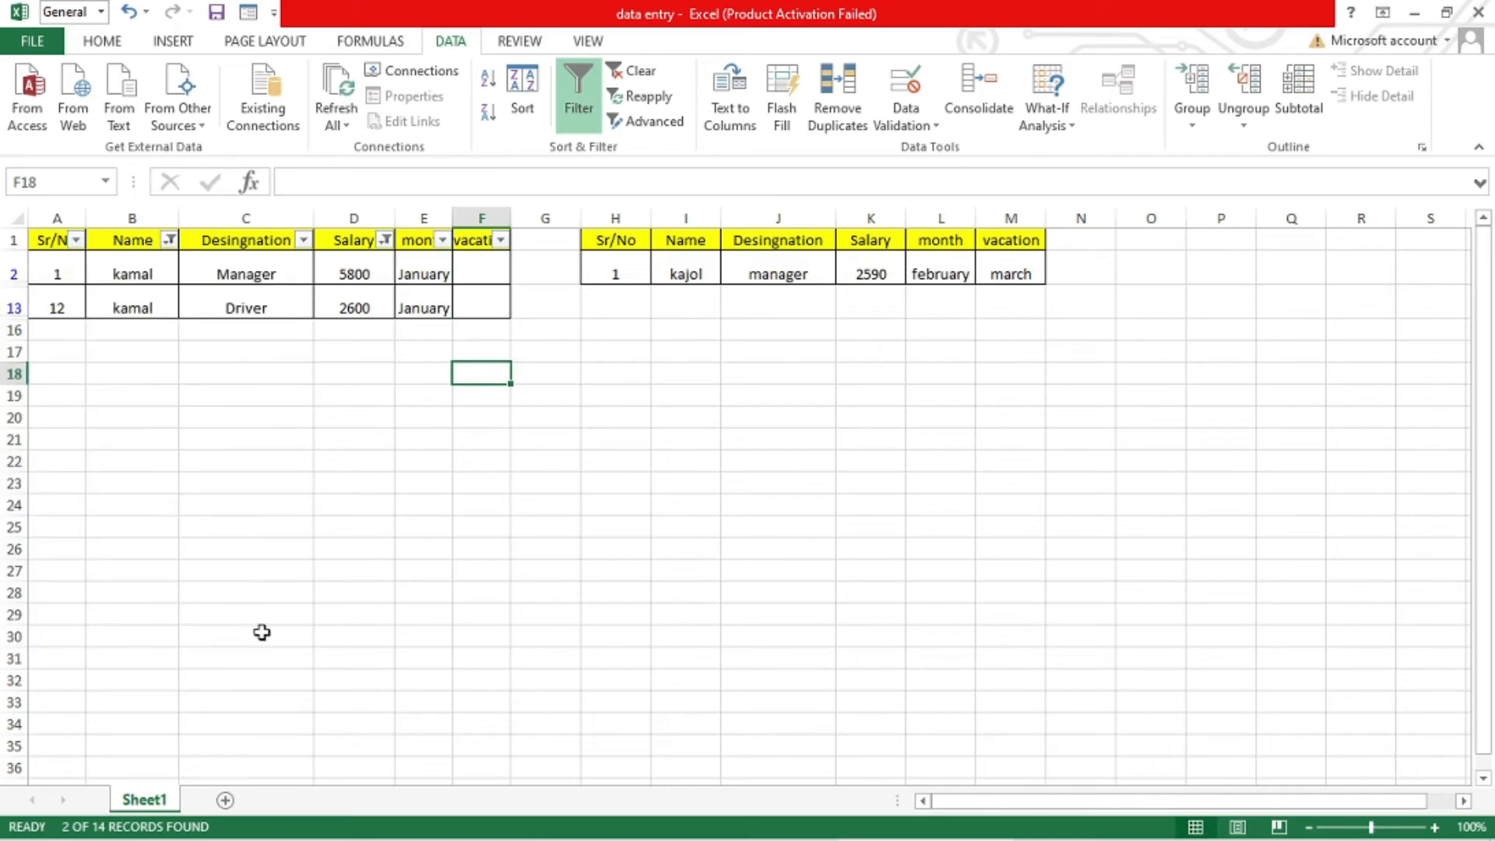
{"action": "left_click", "coordinate": [169, 241]}
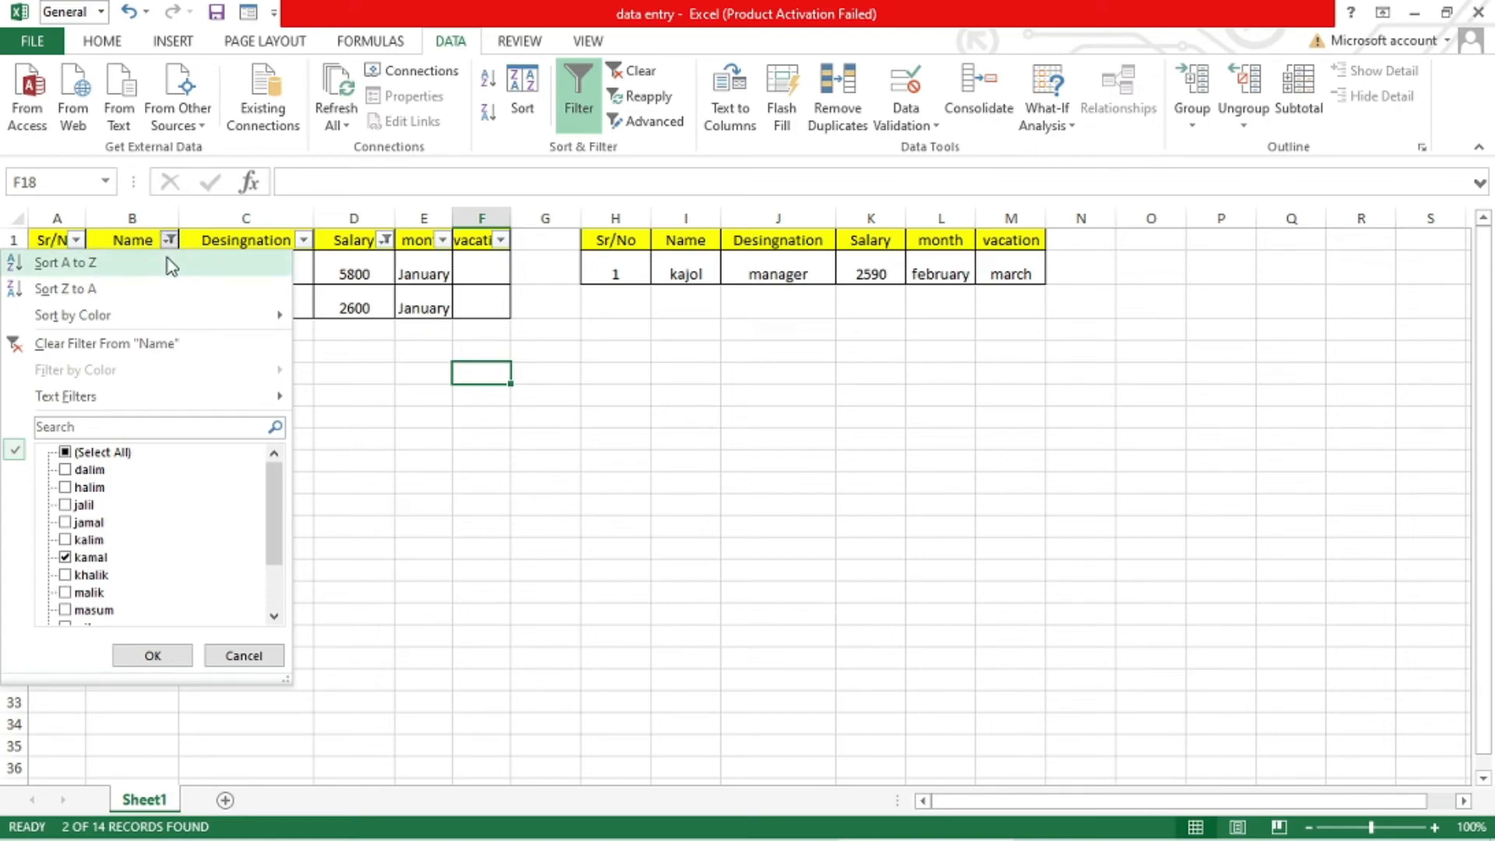
{"action": "left_click", "coordinate": [65, 557]}
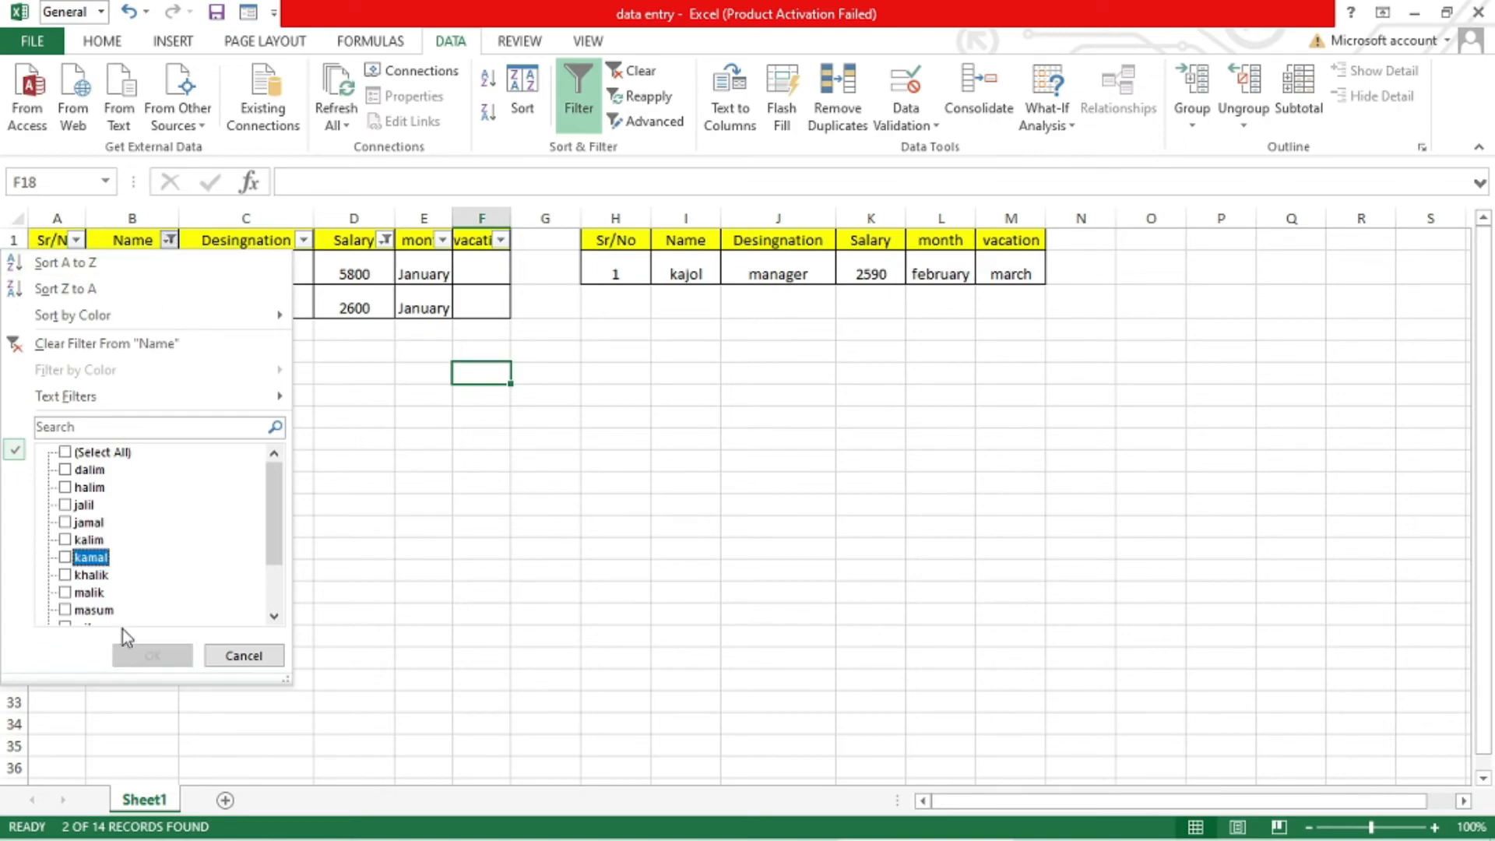
{"action": "left_click", "coordinate": [242, 655]}
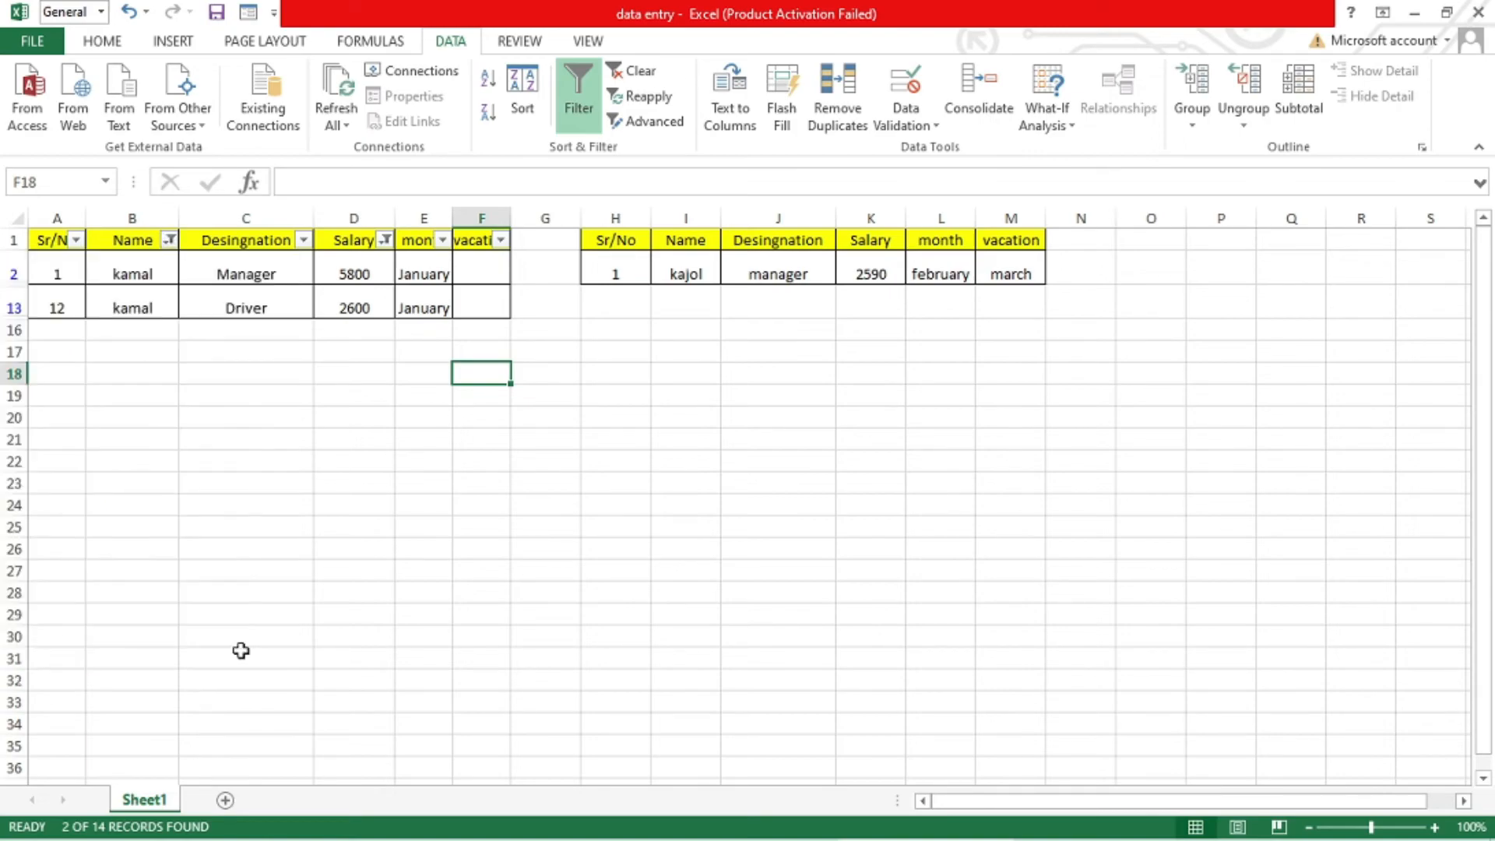
Reselect all names in the Name column's filter so that every employee record is listed again.
{"action": "left_click", "coordinate": [168, 240]}
{"action": "left_click", "coordinate": [65, 452]}
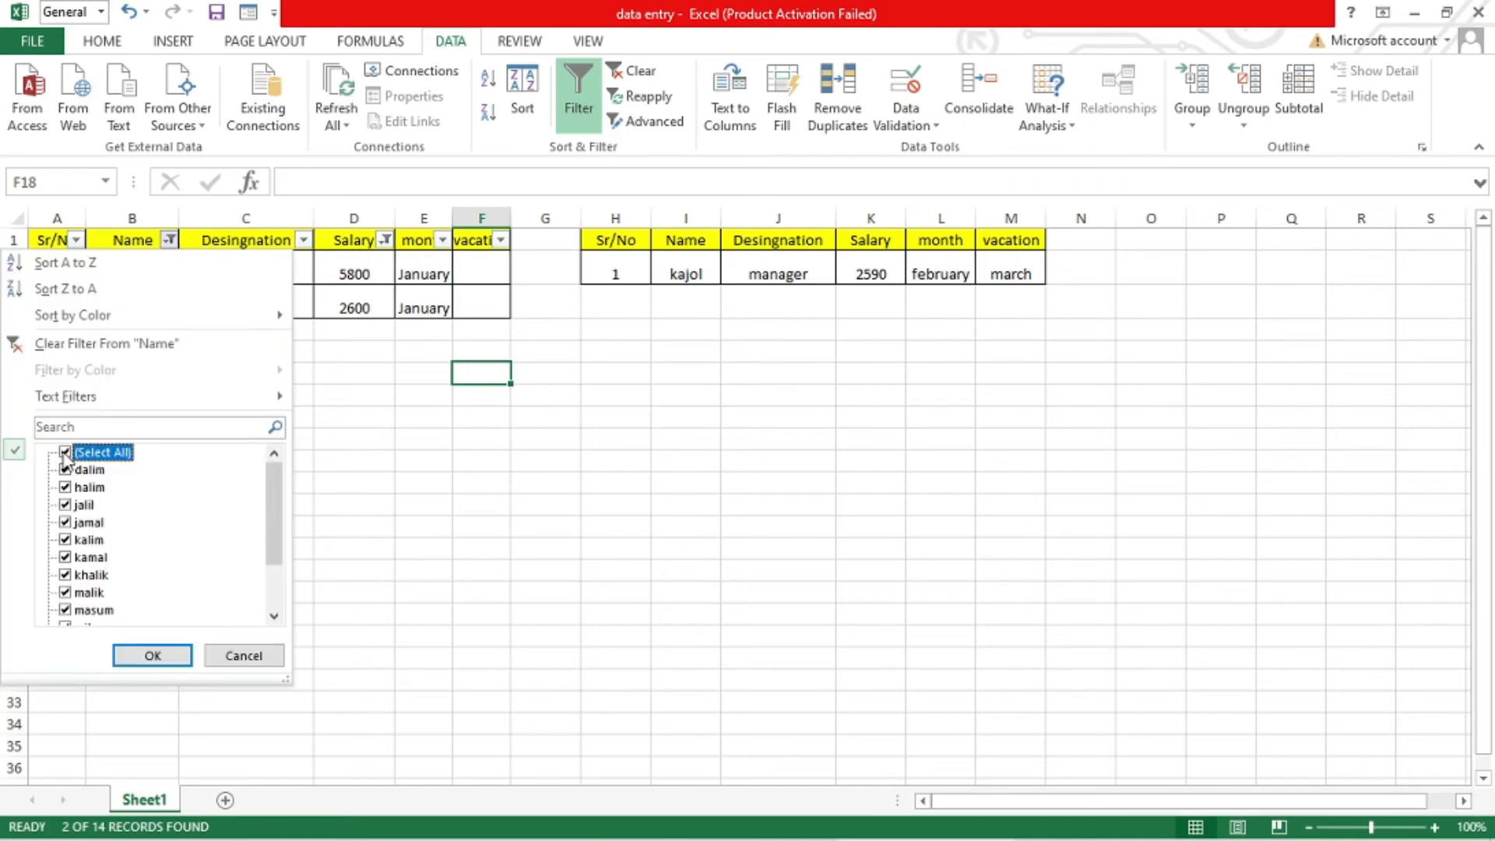
{"action": "left_click", "coordinate": [146, 656]}
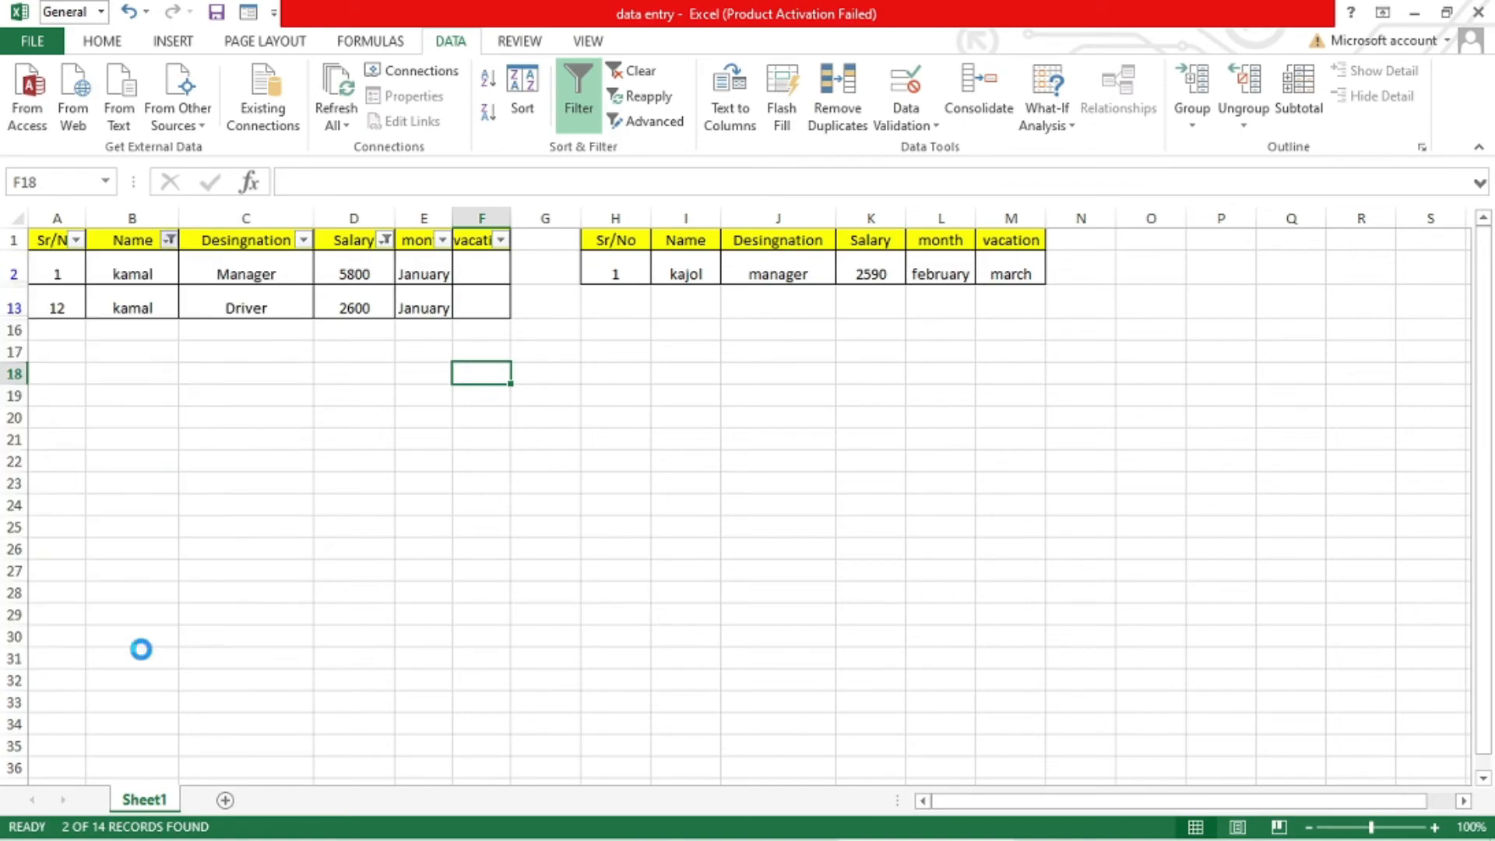
{"action": "left_click", "coordinate": [604, 634]}
{"action": "scroll", "coordinate": [597, 620], "scroll_direction": "down", "scroll_amount": 2}
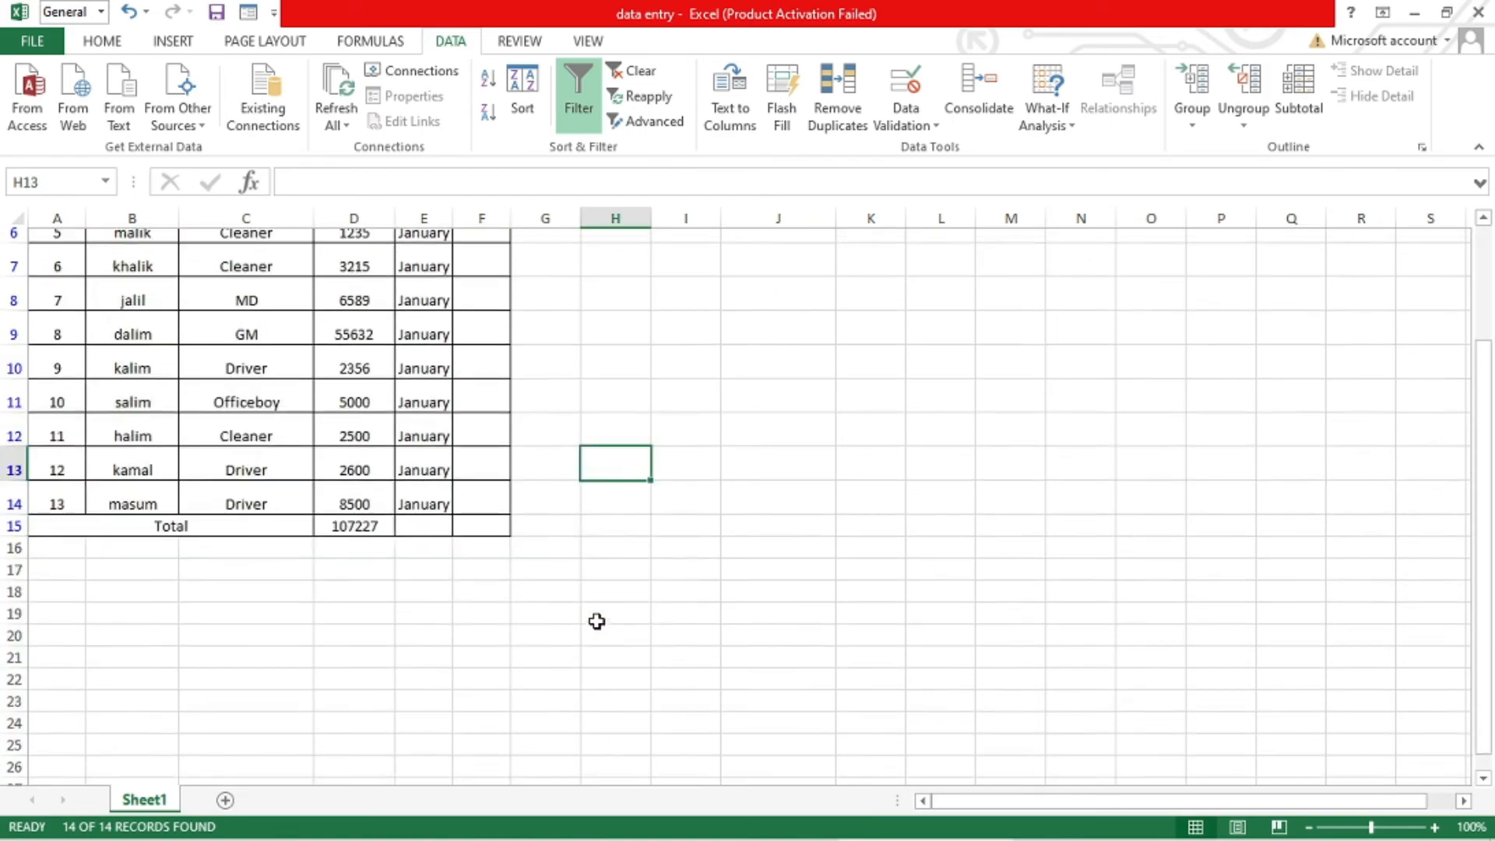
{"action": "scroll", "coordinate": [597, 627], "scroll_direction": "up", "scroll_amount": 2}
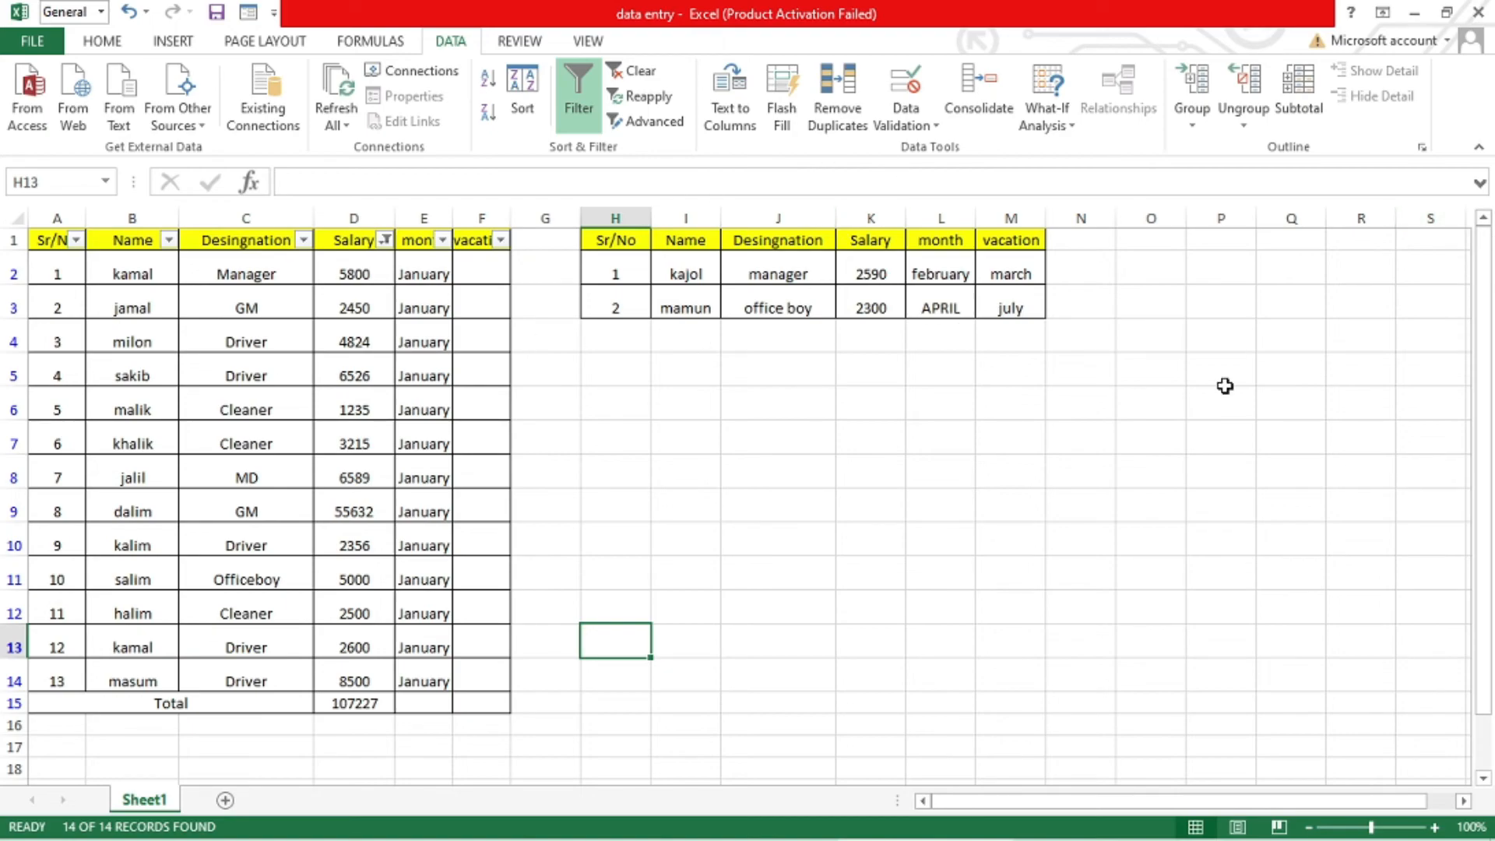
{"action": "left_click", "coordinate": [777, 477]}
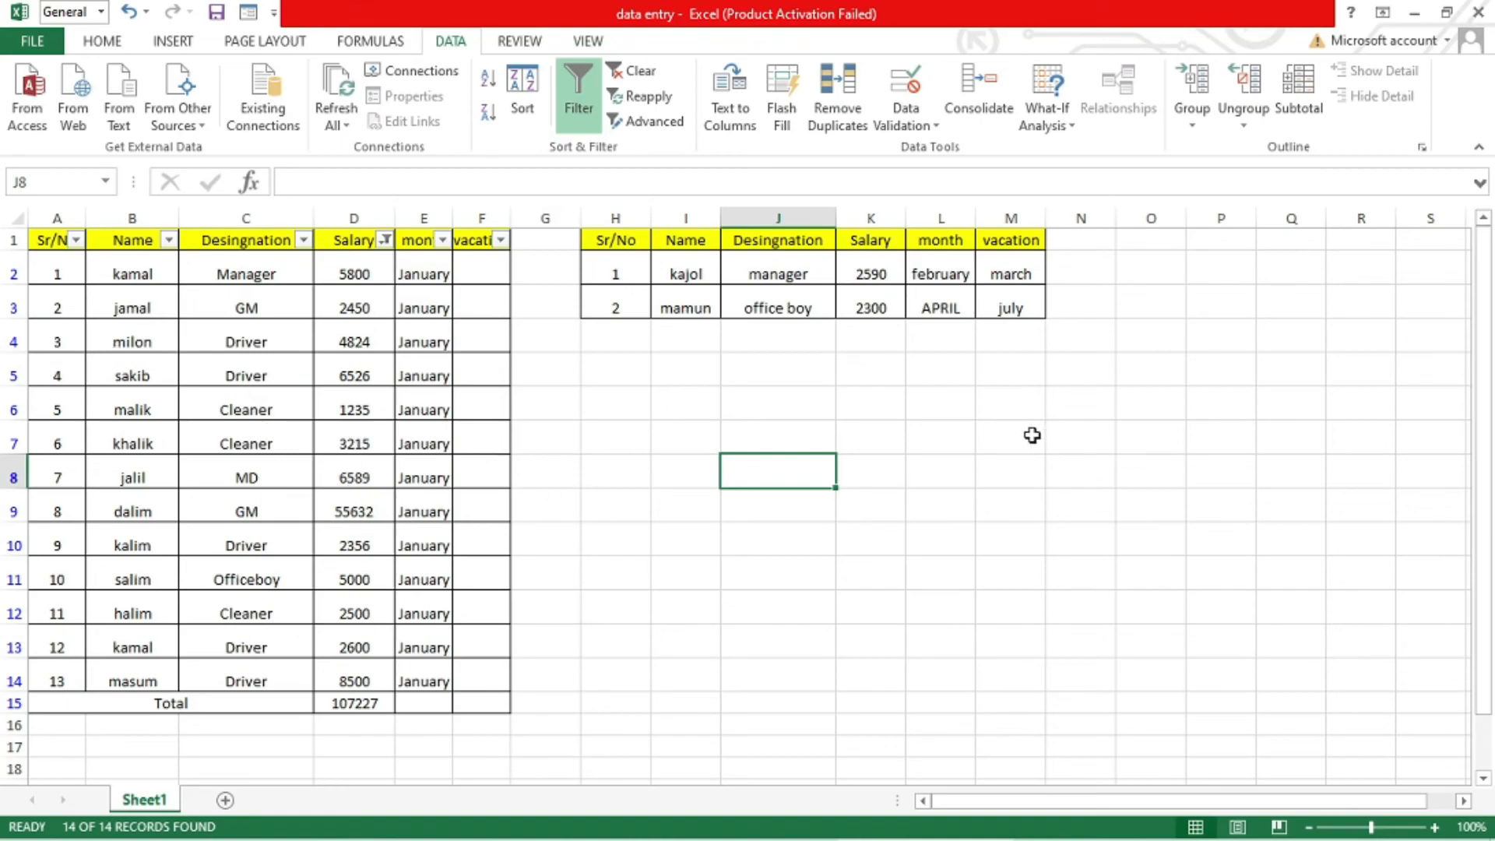
{"action": "scroll", "coordinate": [1032, 435], "scroll_direction": "down", "scroll_amount": 2}
{"action": "scroll", "coordinate": [1031, 436], "scroll_direction": "up", "scroll_amount": 2}
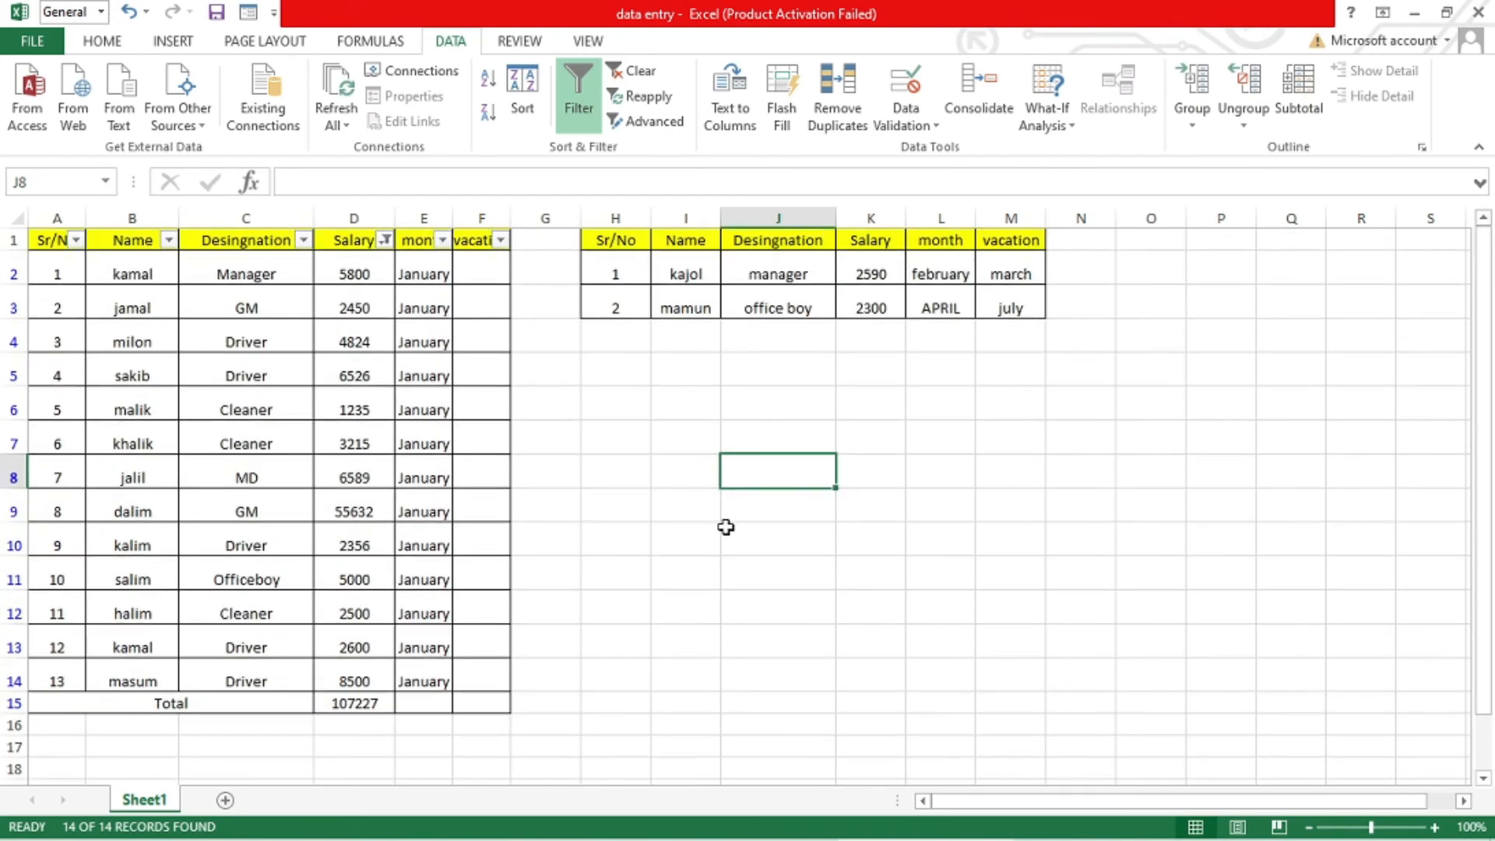